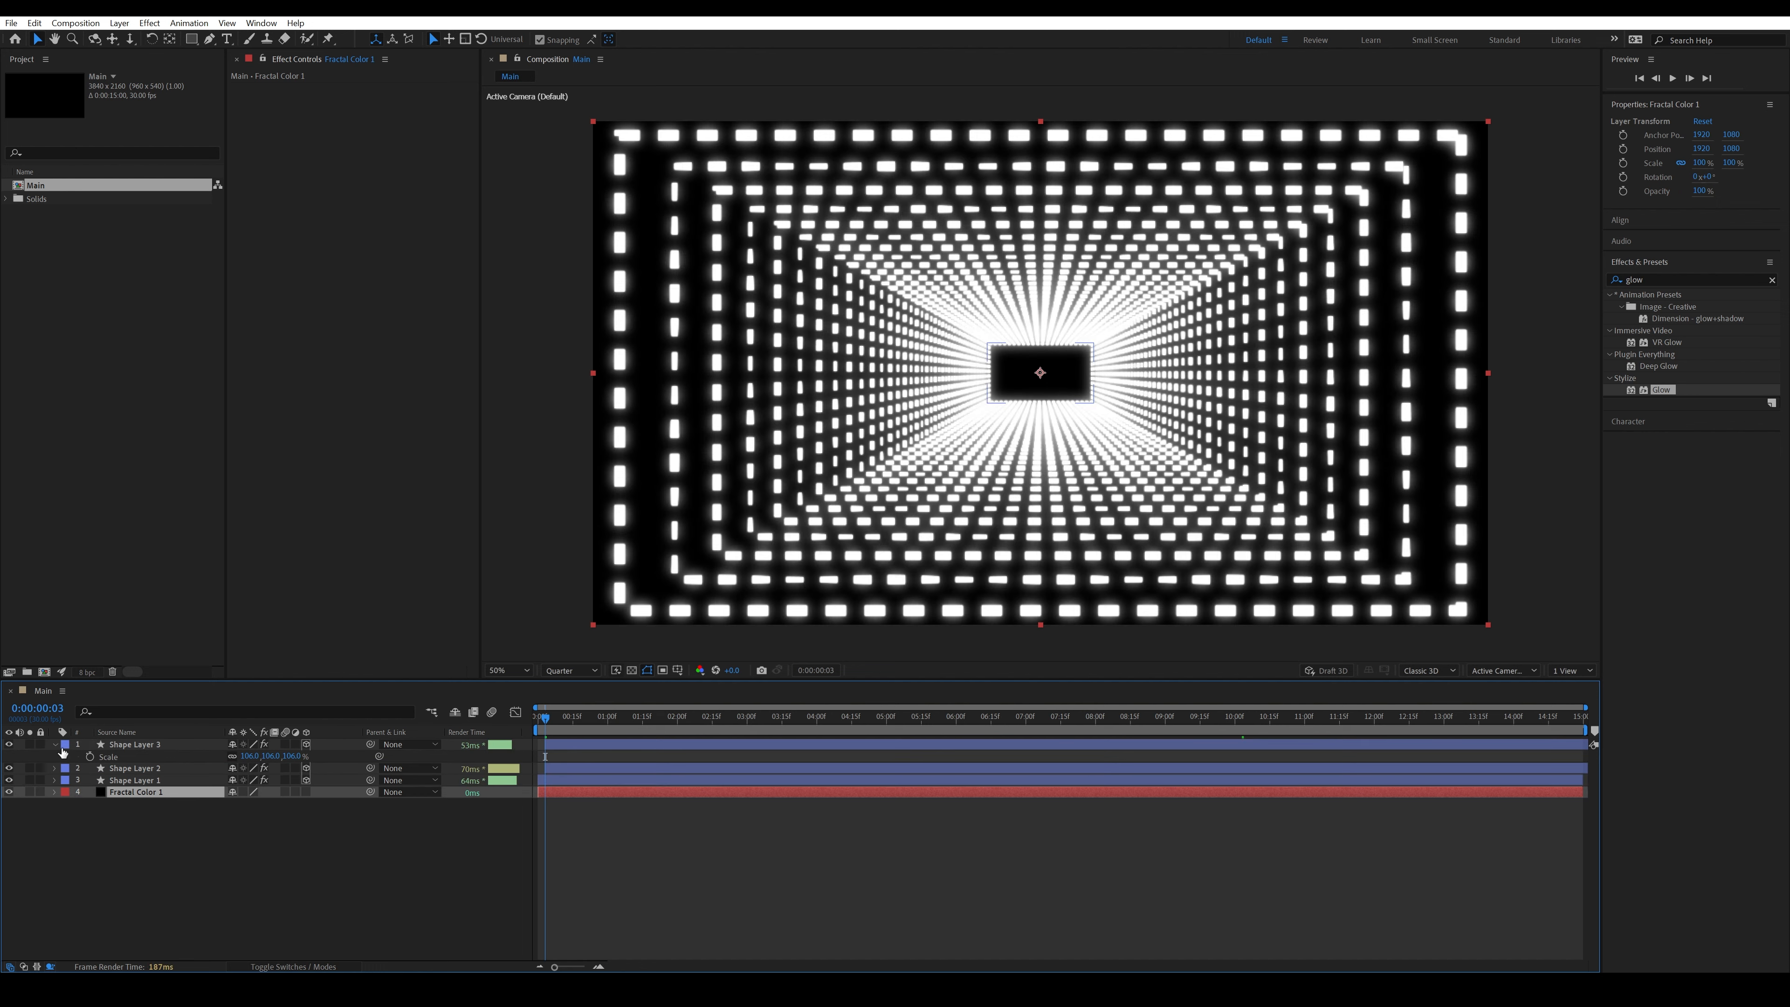
- Find the Fractal Noise effect and apply it to the Fractal Color 1 layer
left_click(54, 744)
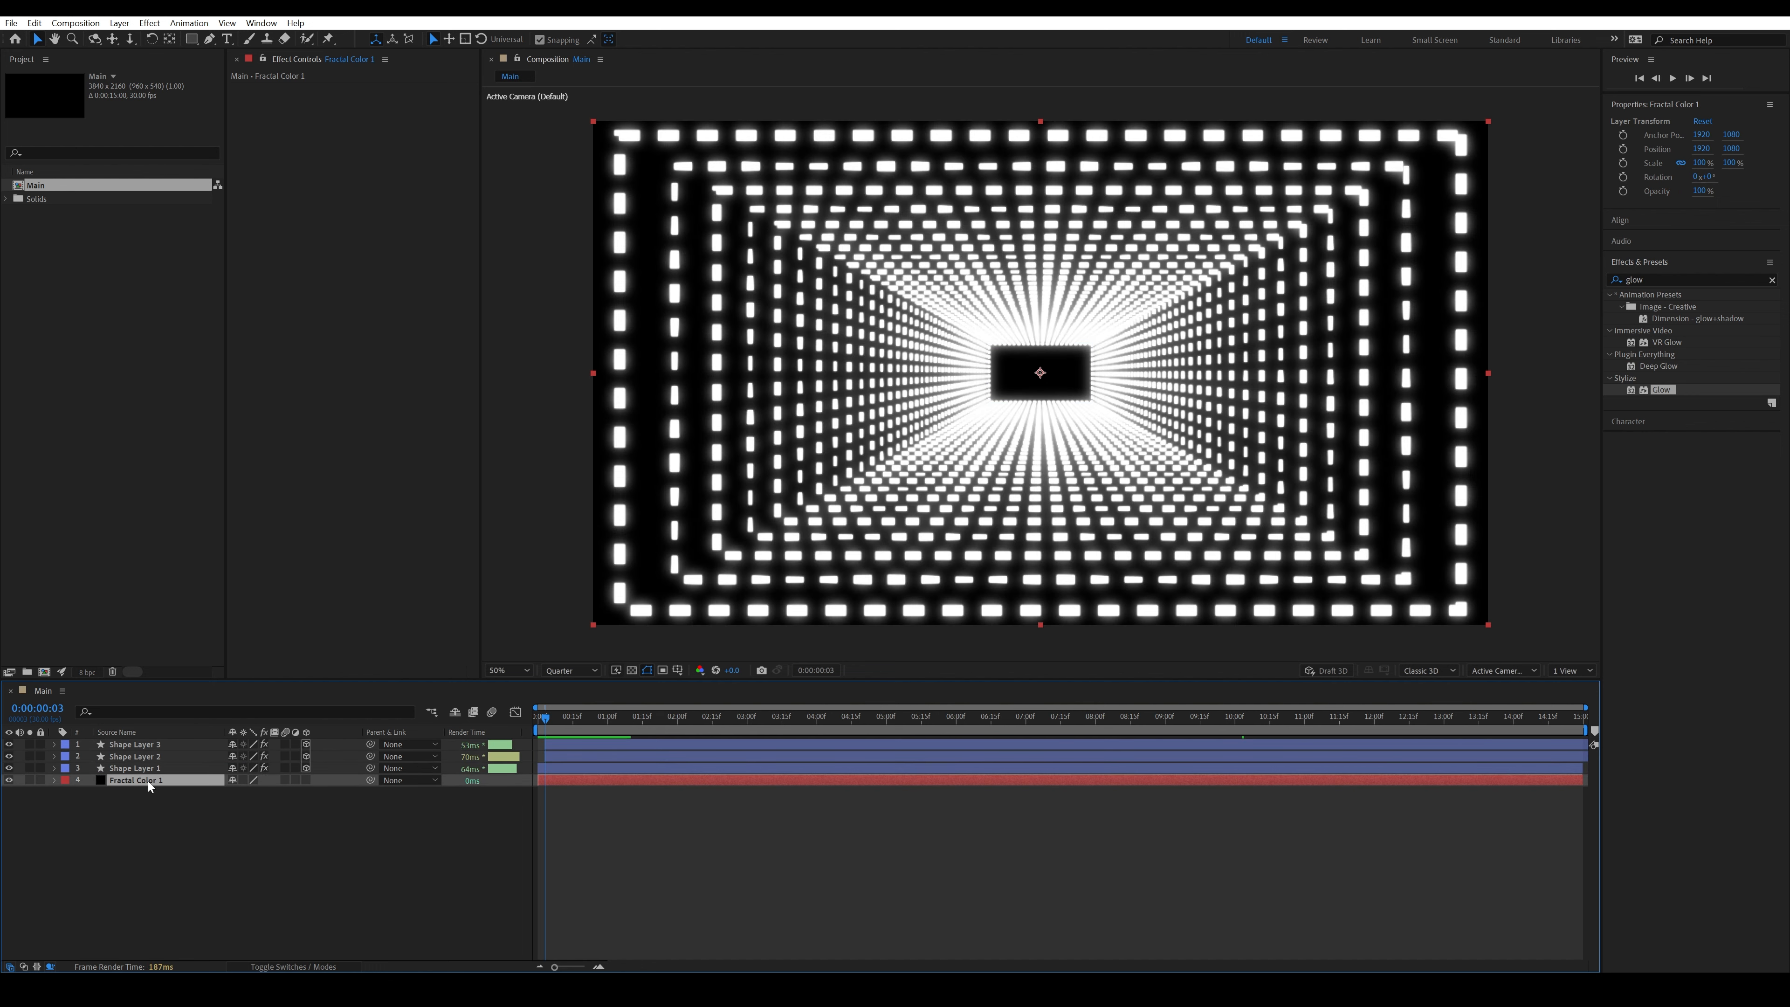
left_click(1660, 278)
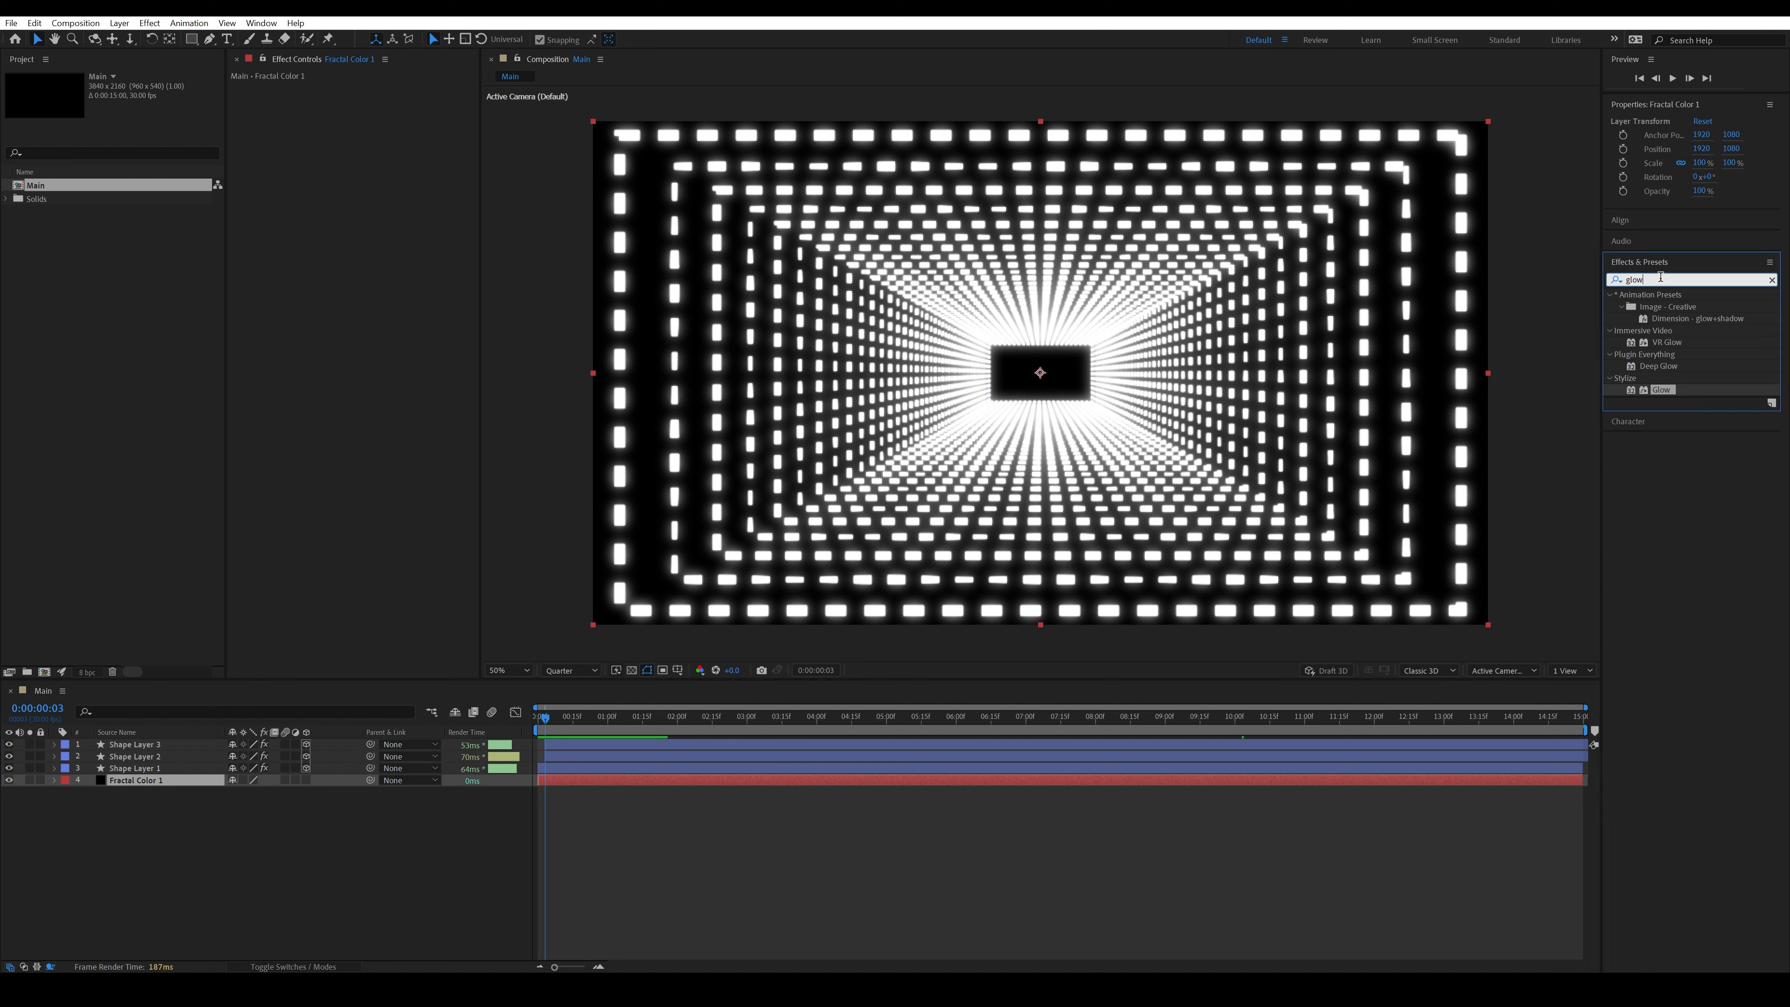
key("BackSpace")
key("BackSpace")
key("BackSpace")
key("BackSpace")
type("f")
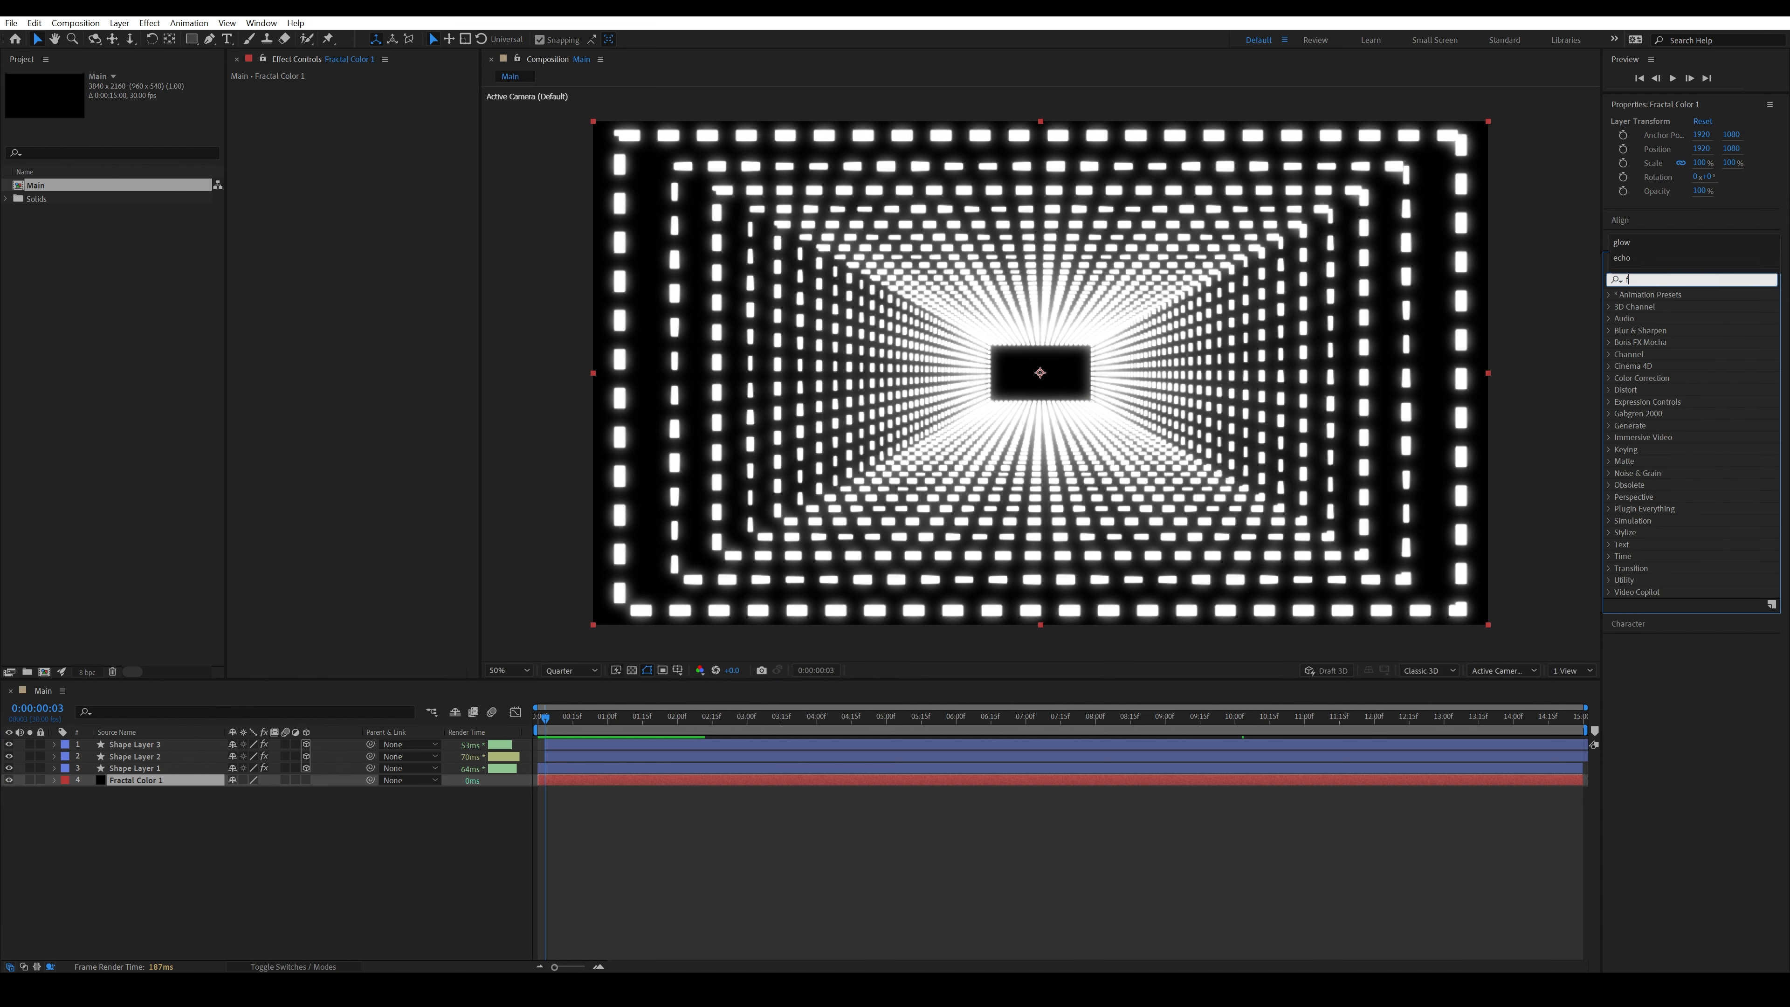
type("racta")
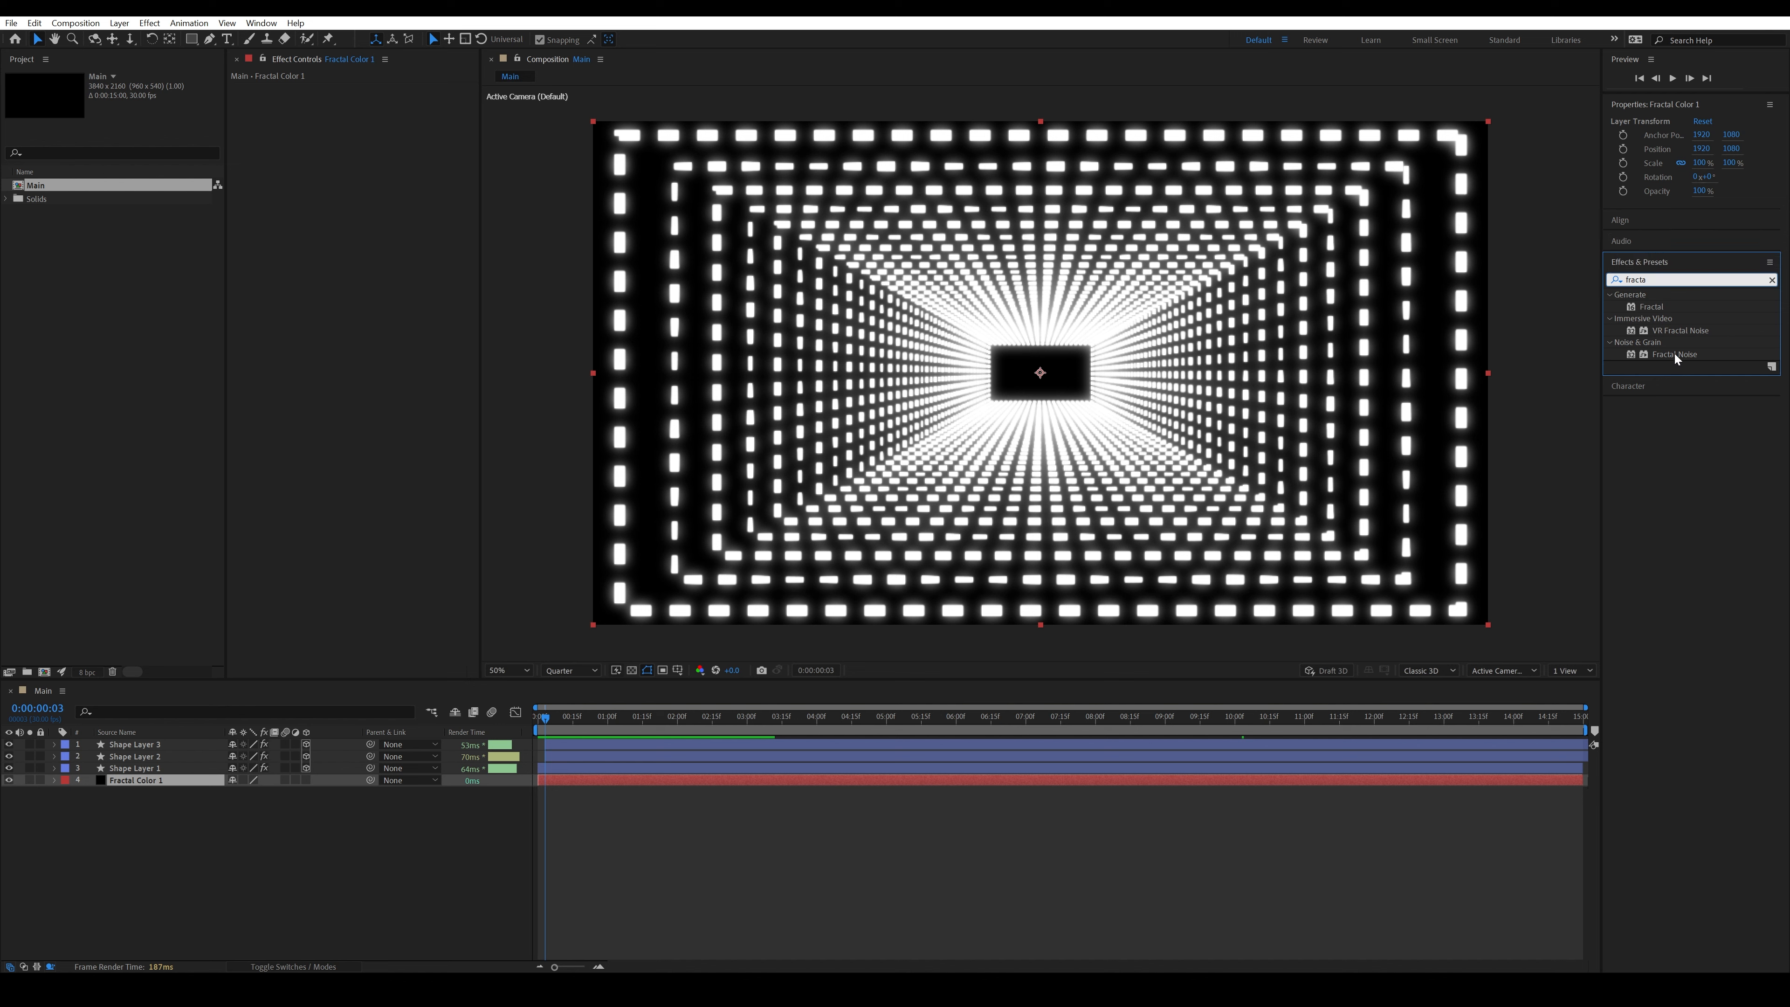
double_click(1674, 353)
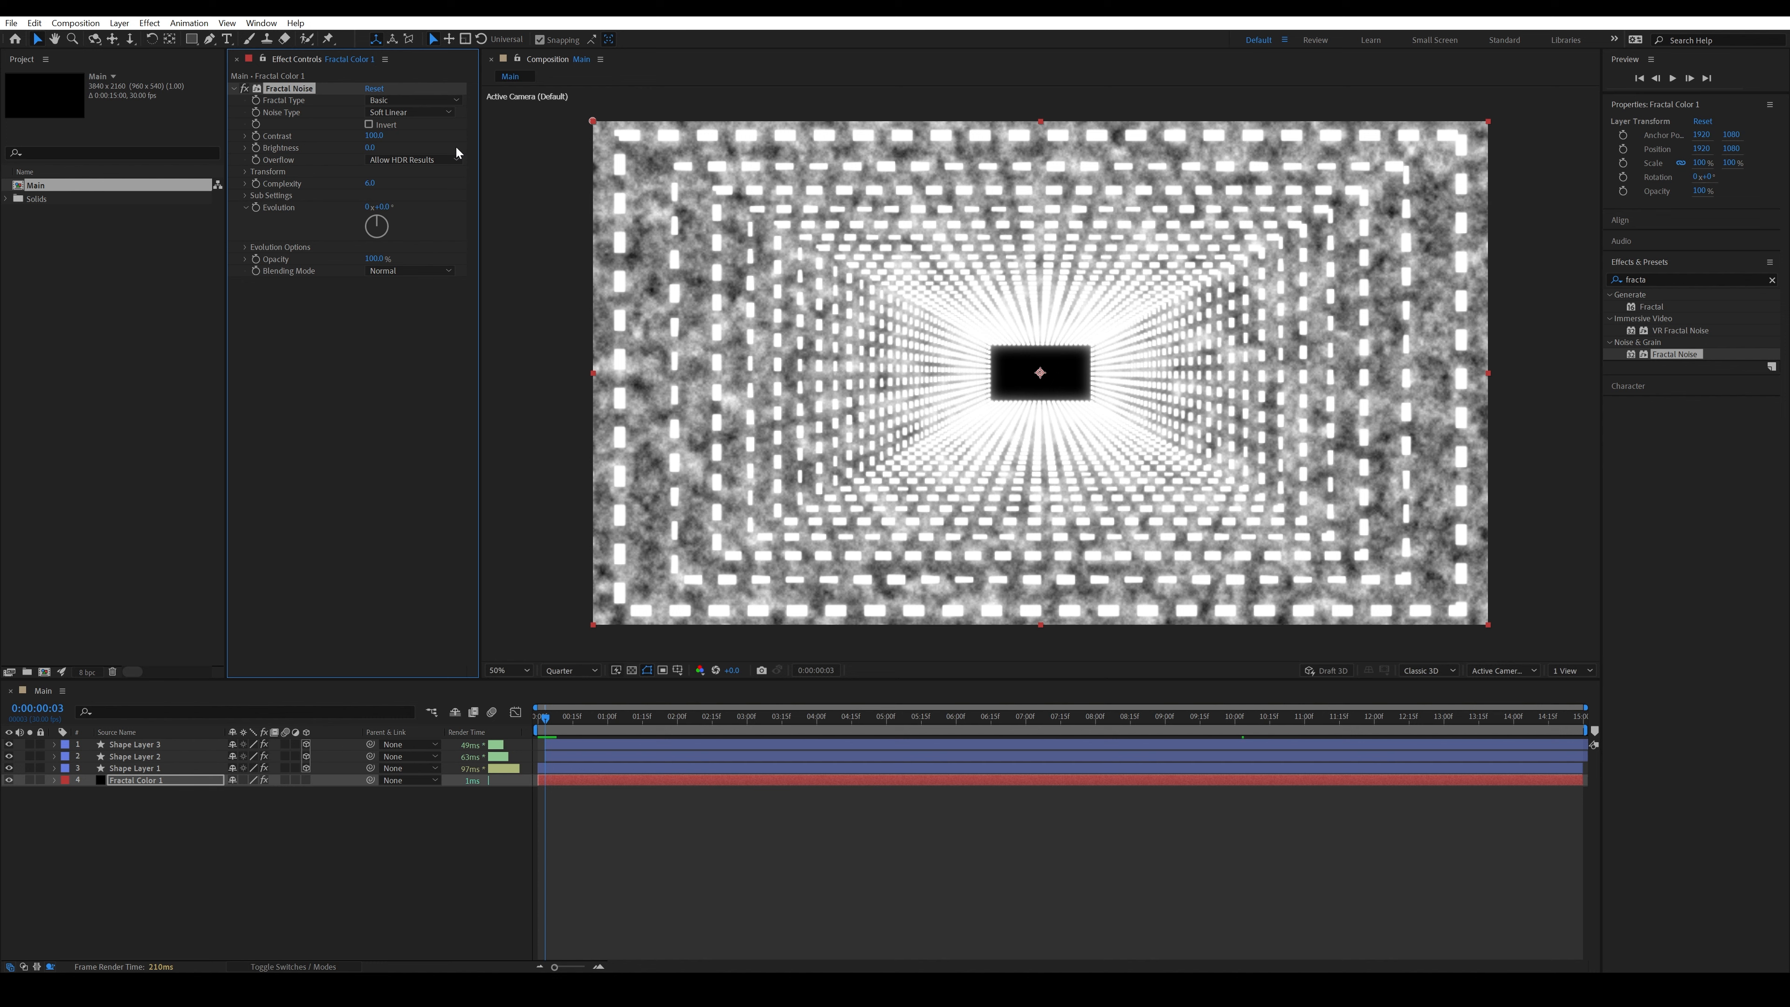
- Set the Fractal Noise effect's fractal type to Dynamic and its noise type to Block
left_click(420, 100)
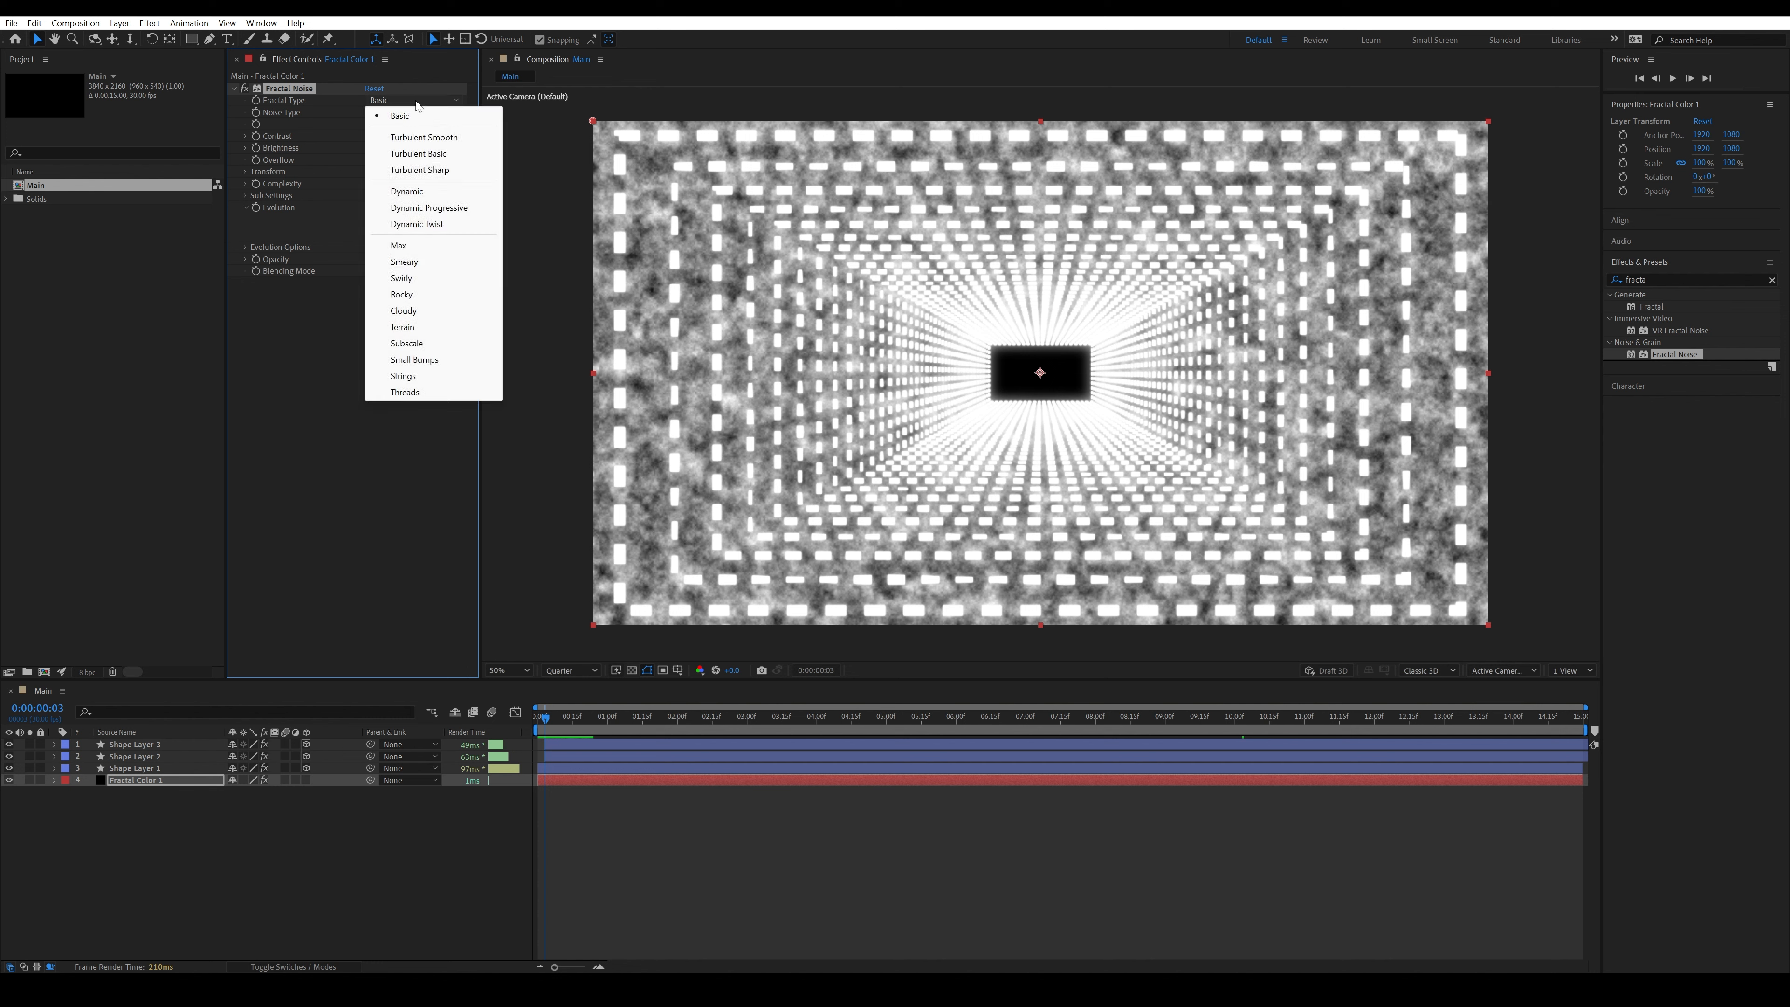
left_click(430, 191)
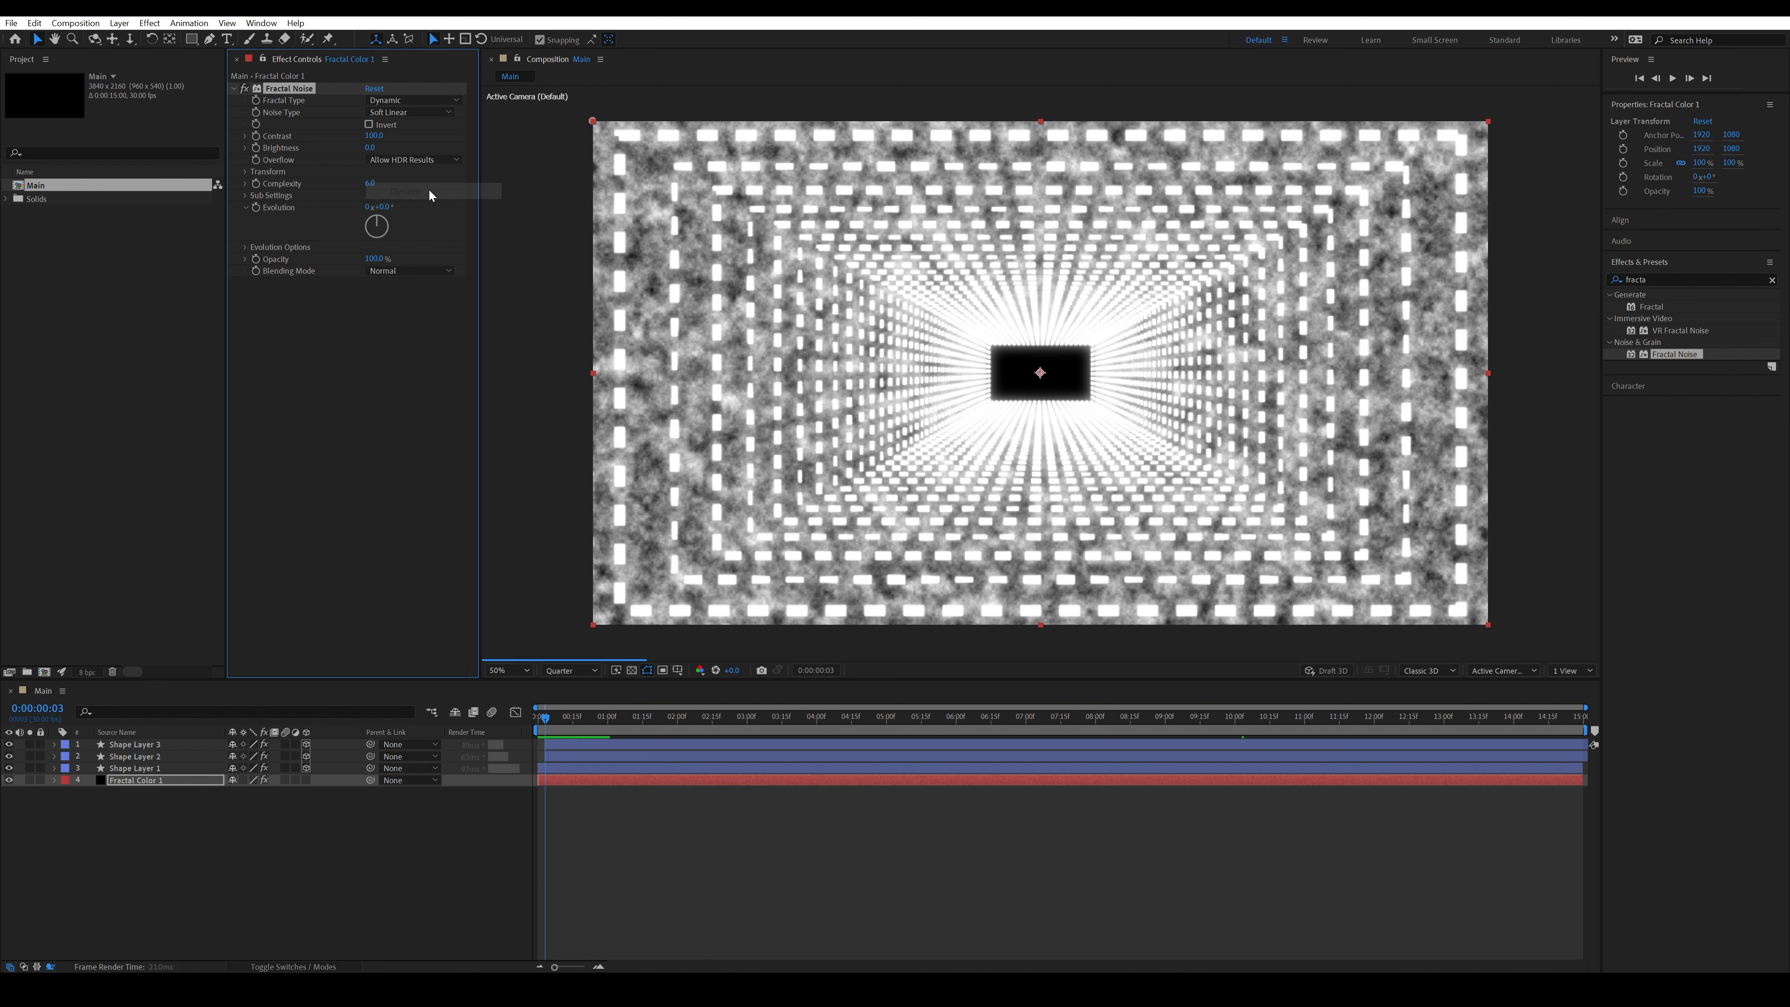
left_click(409, 112)
left_click(401, 128)
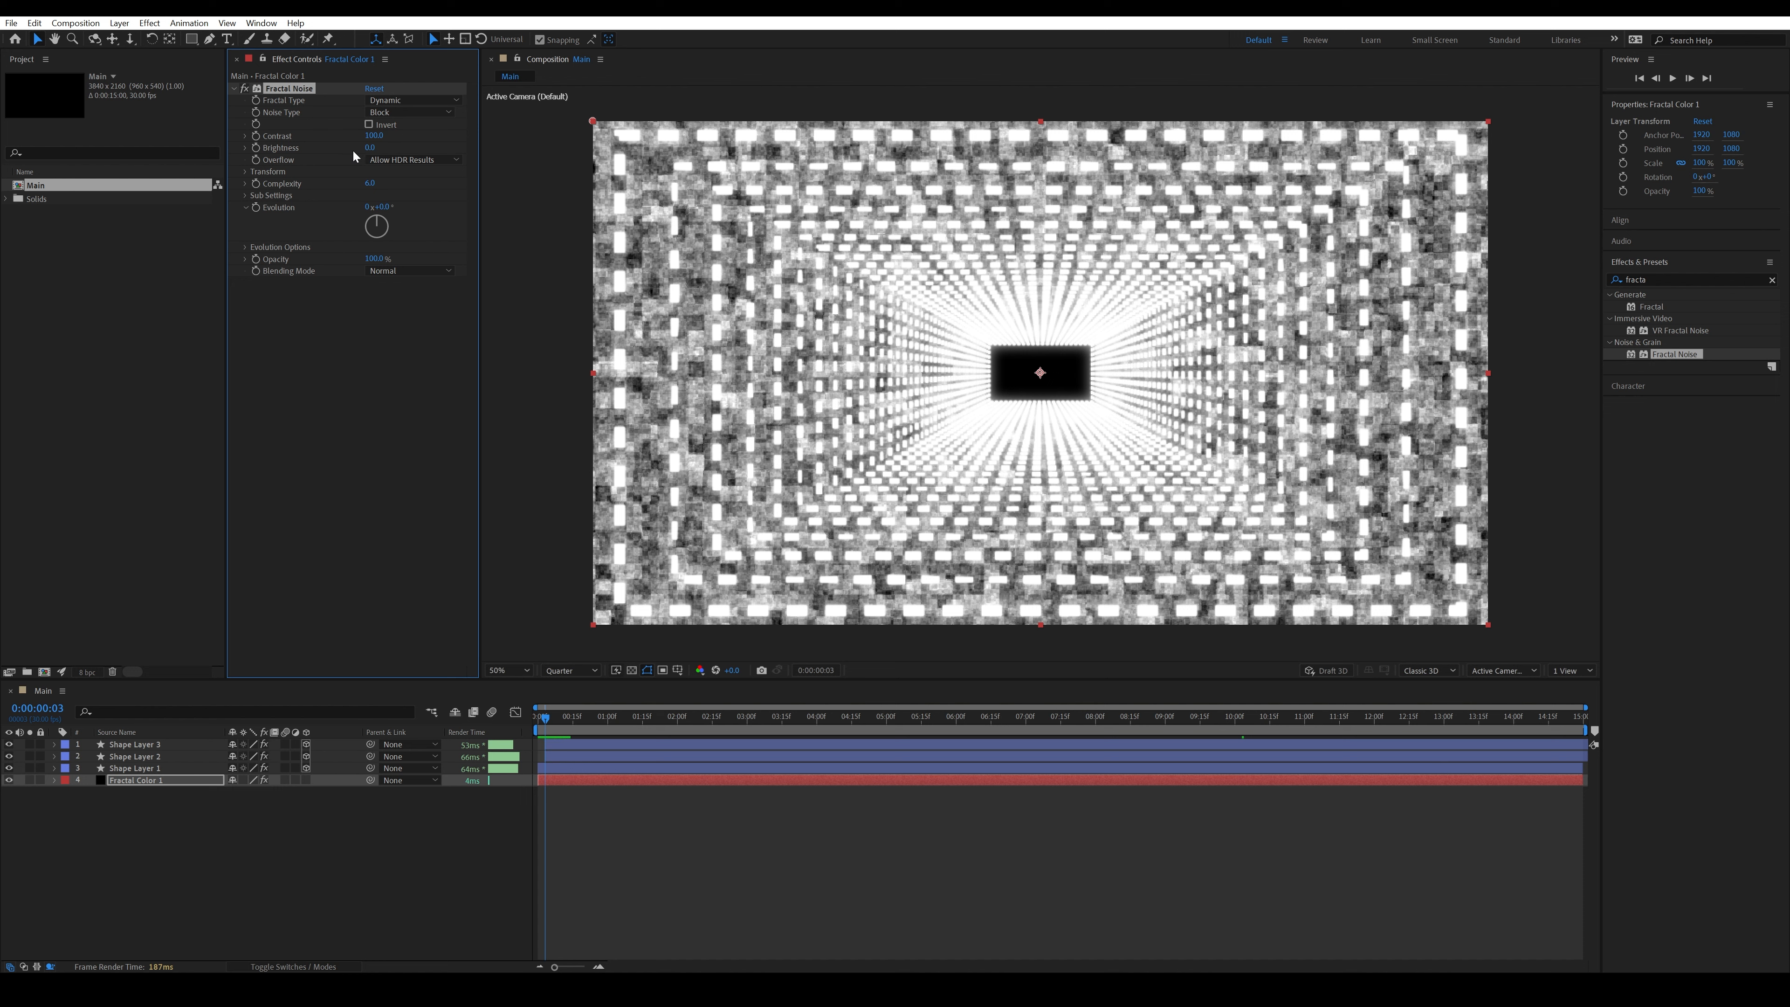
- Add the expression time*500 to the Fractal Noise Evolution property and collapse the layer's properties
left_click(255, 207, "alt")
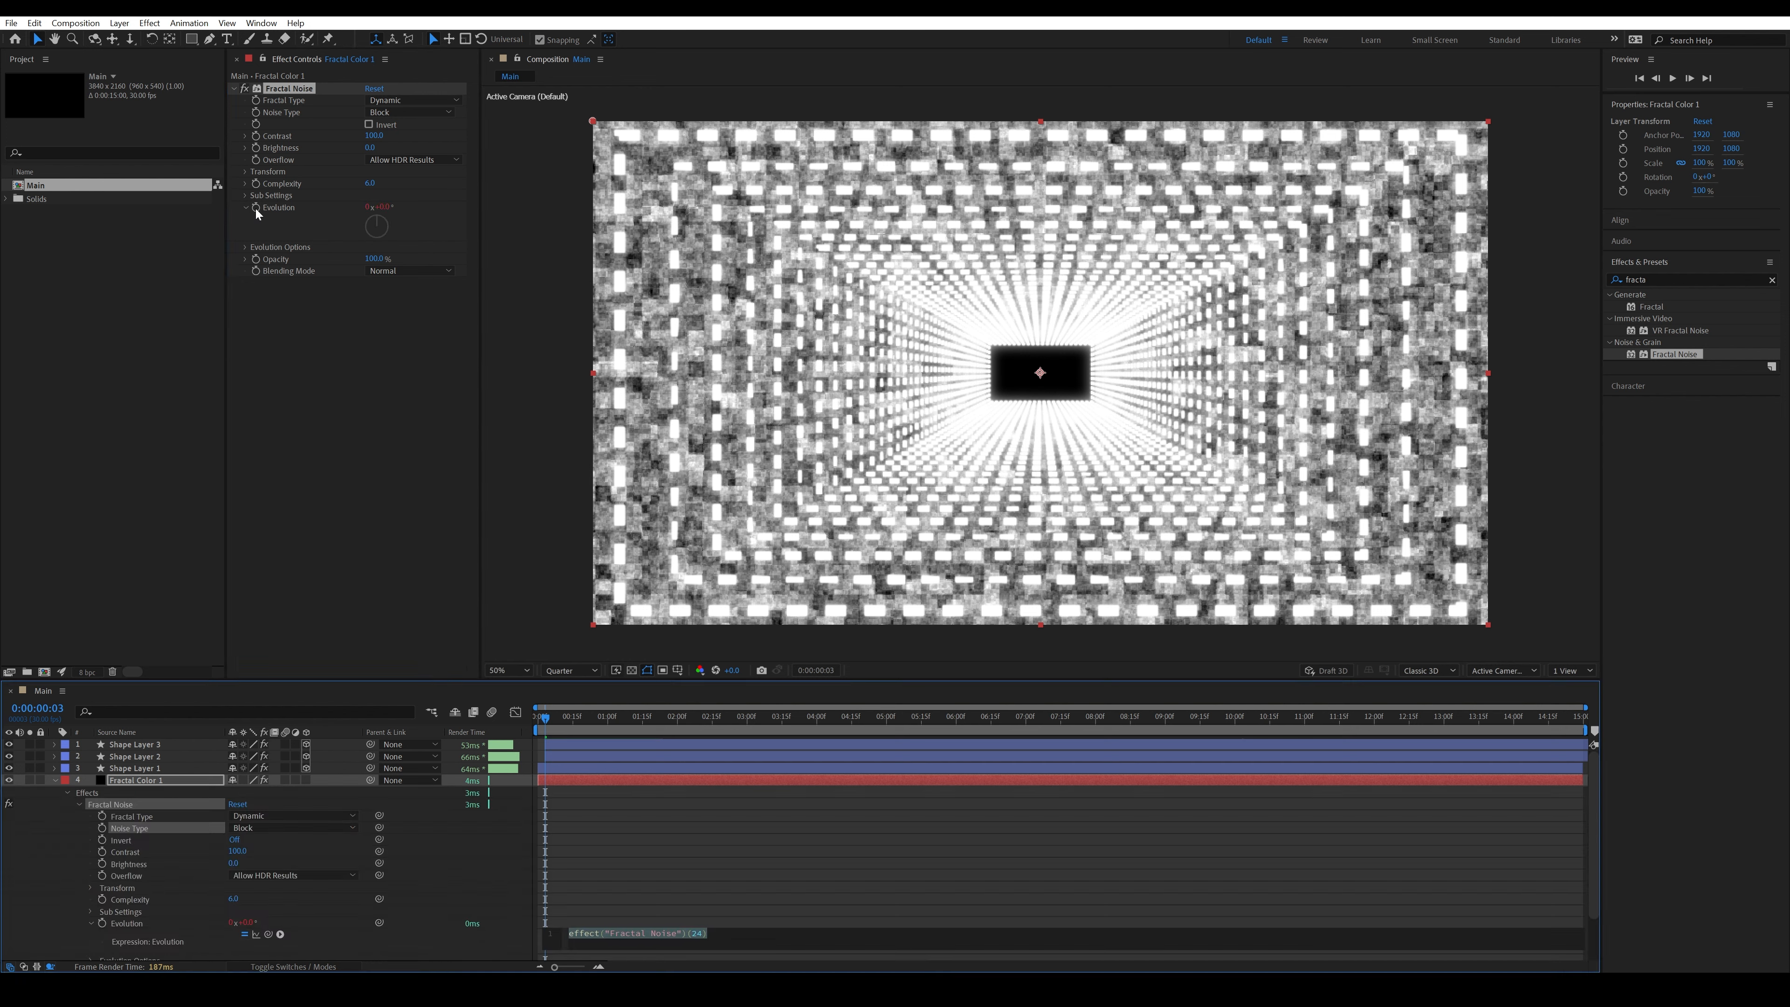
type("time")
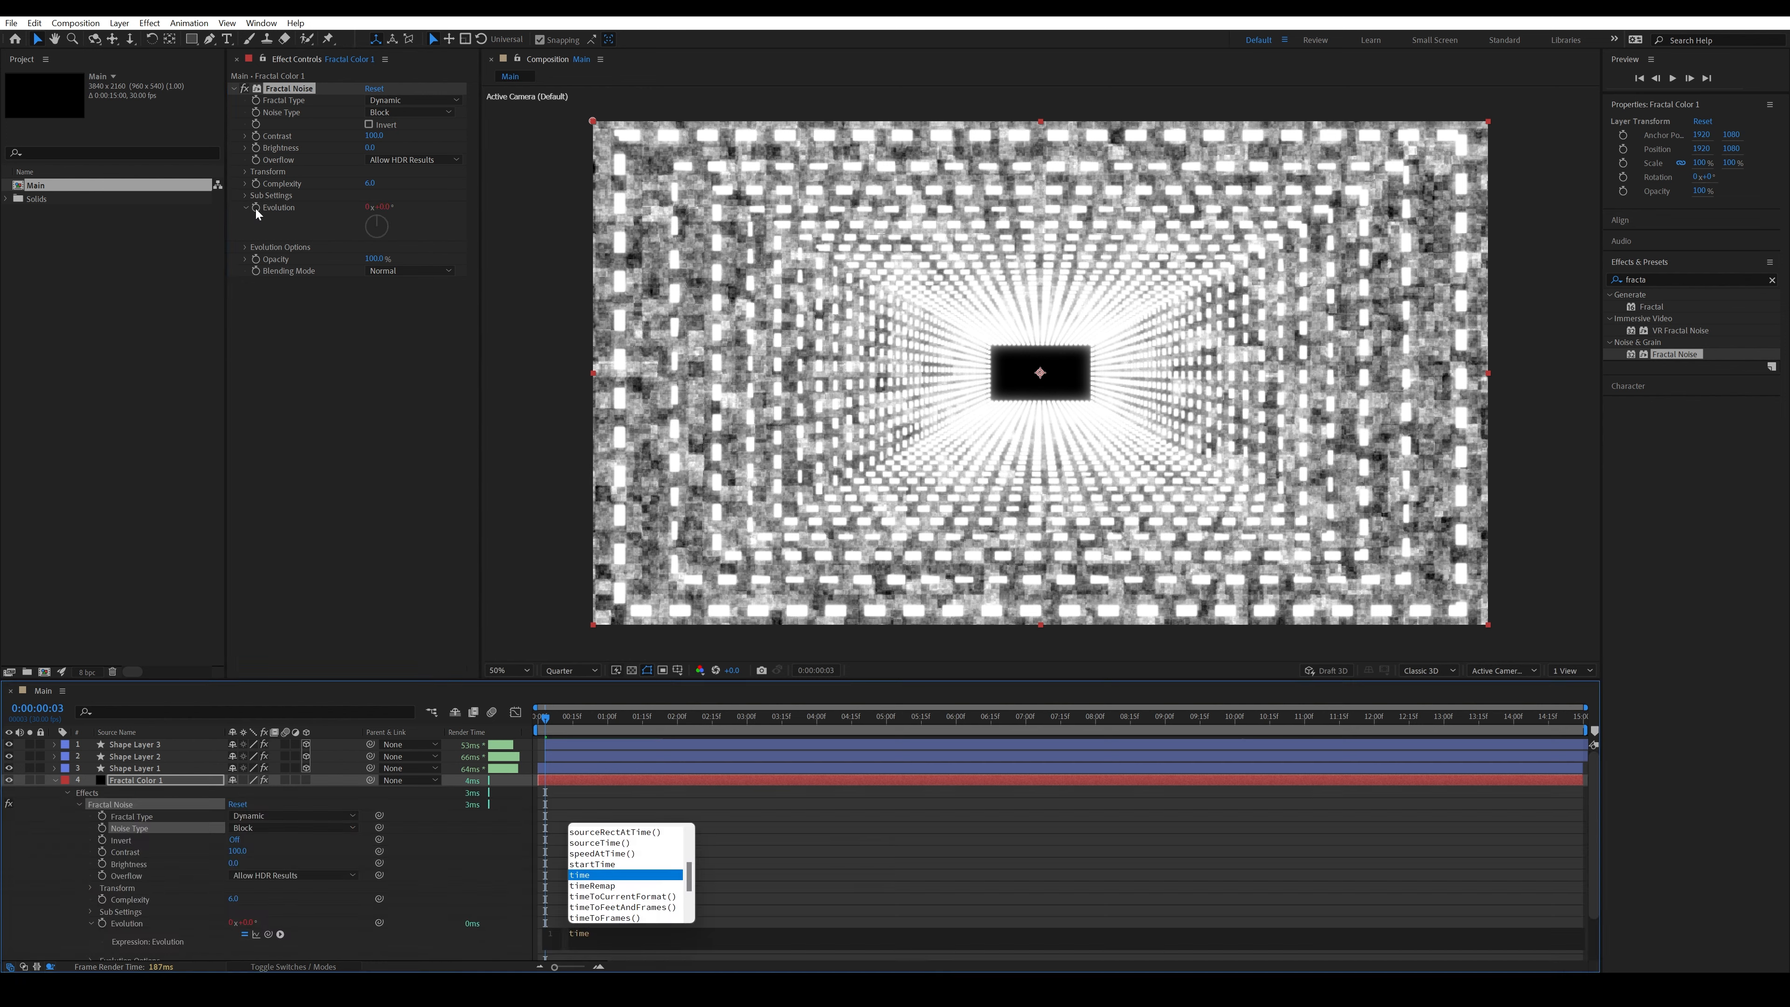
type("*500")
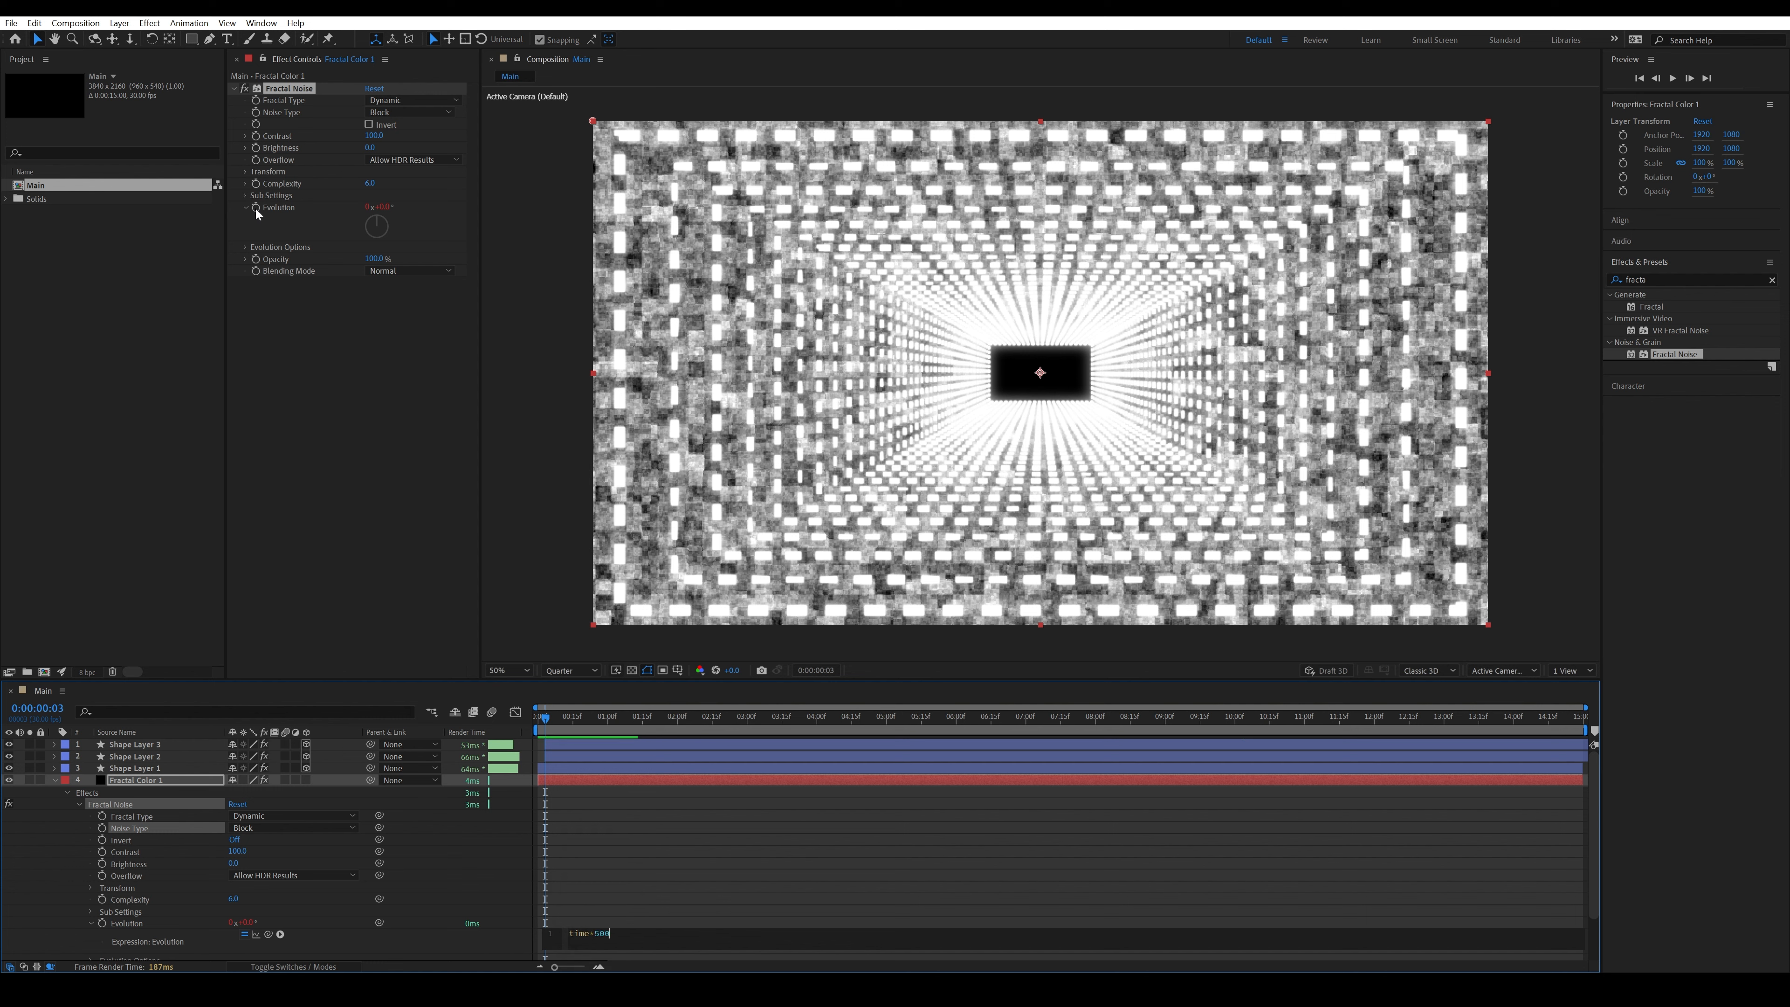
left_click(739, 850)
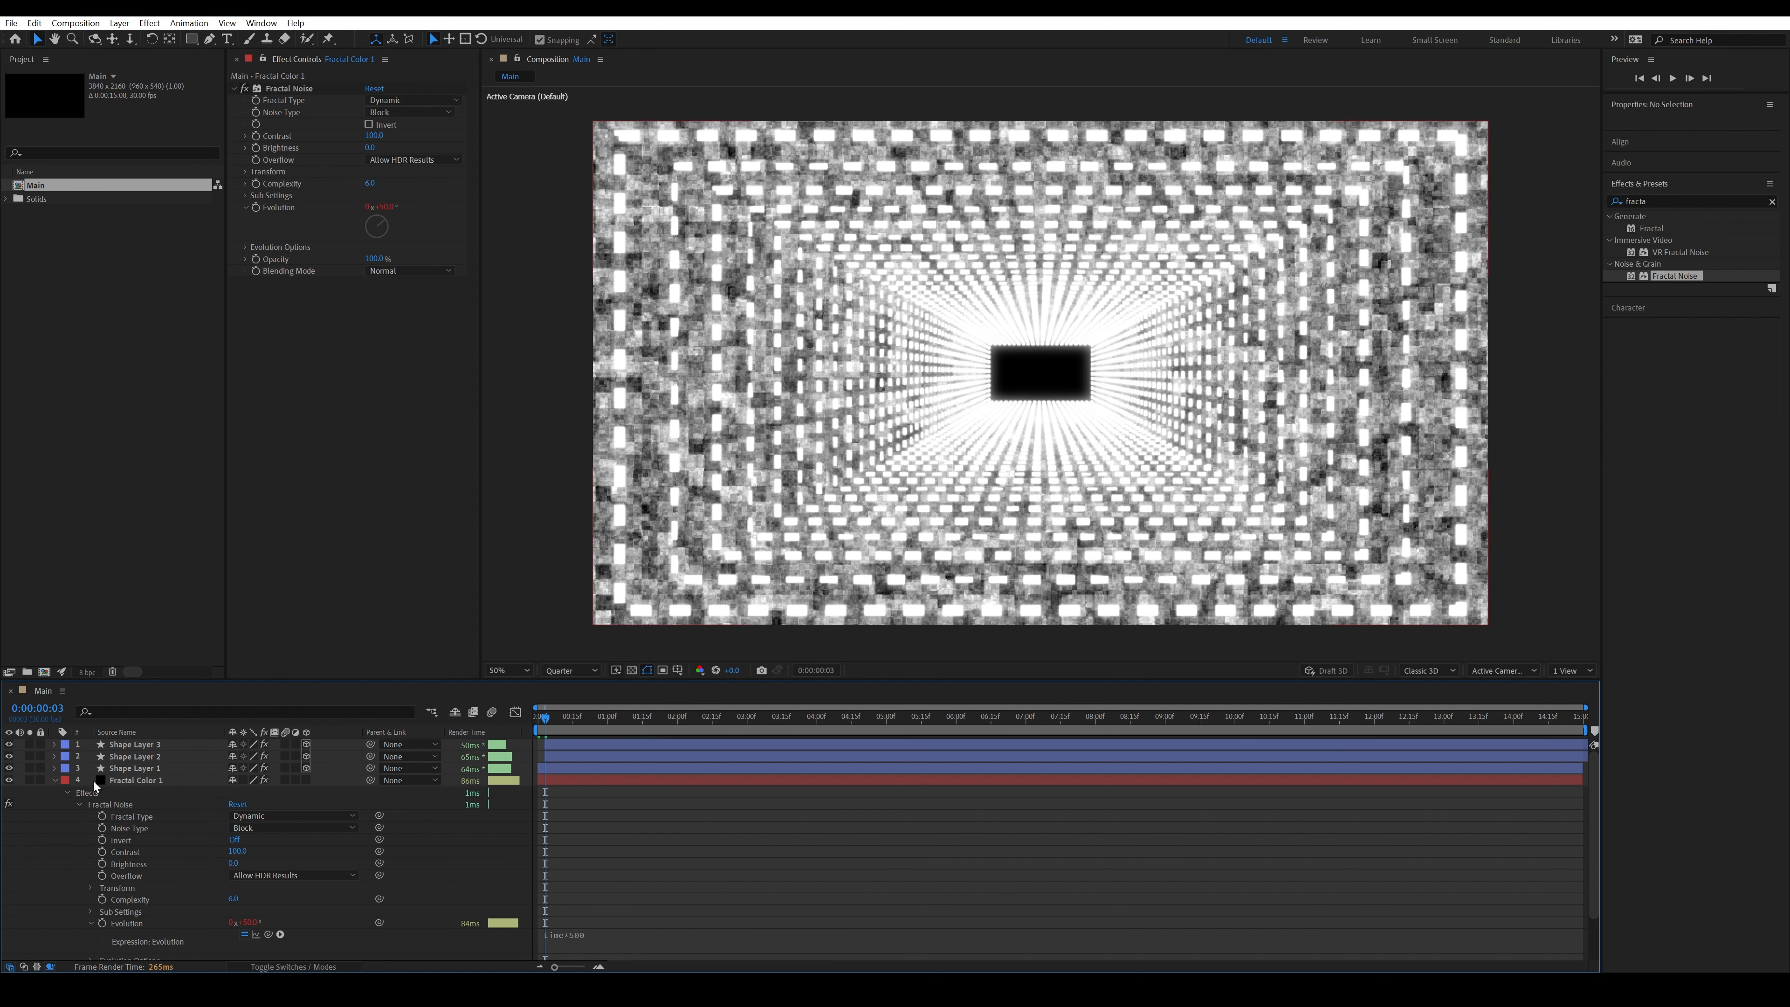
left_click(54, 781)
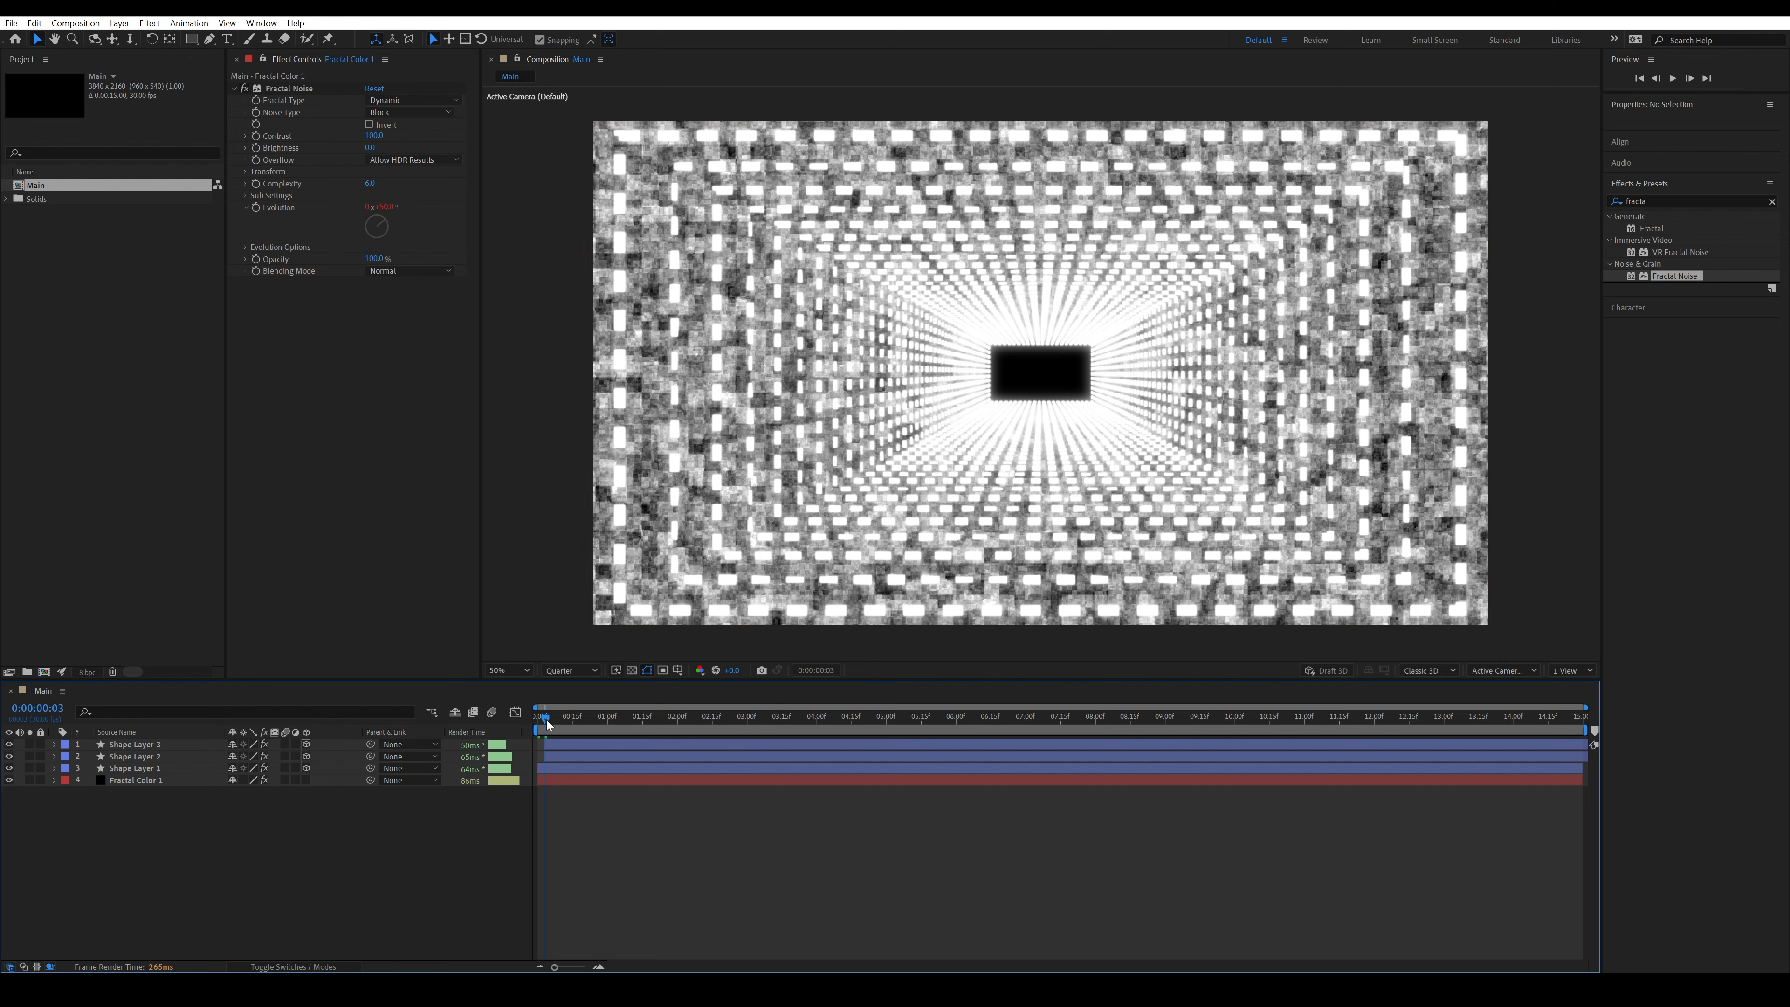
- Preview the composition from near its start to check the animated fractal noise
mouse_move(546, 719)
left_mouse_down()
mouse_move(628, 724)
mouse_move(556, 725)
left_mouse_up()
key("space")
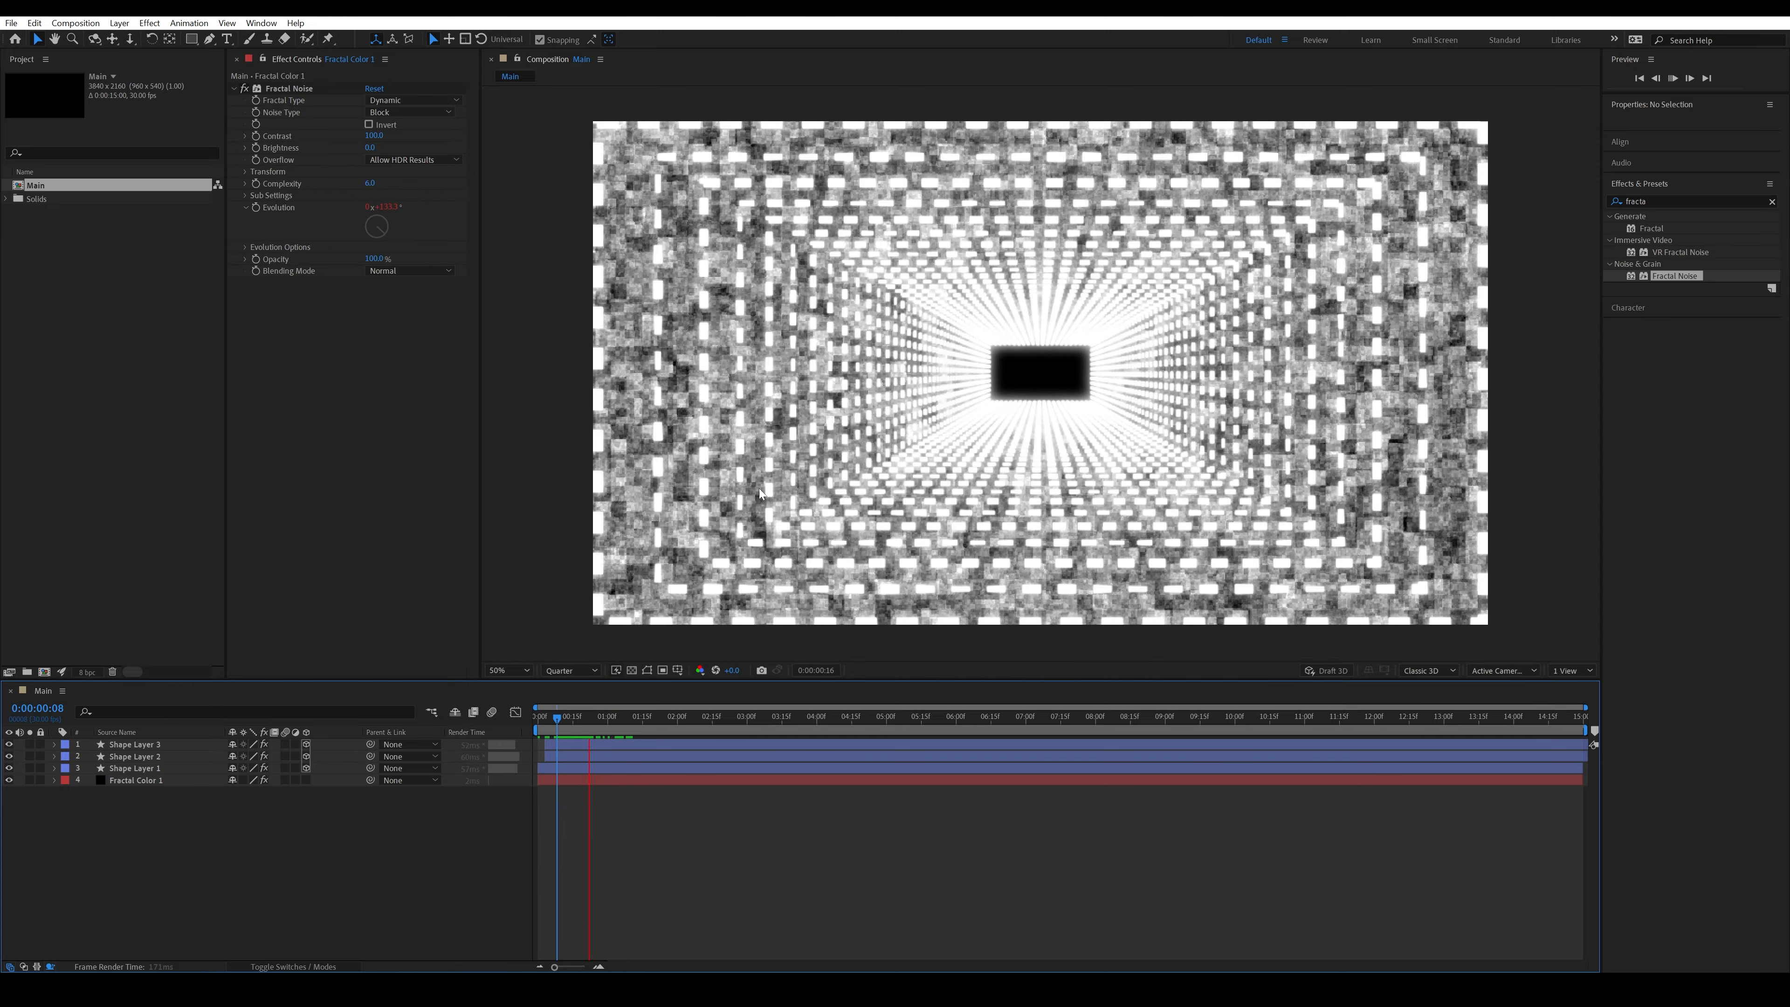
key("space")
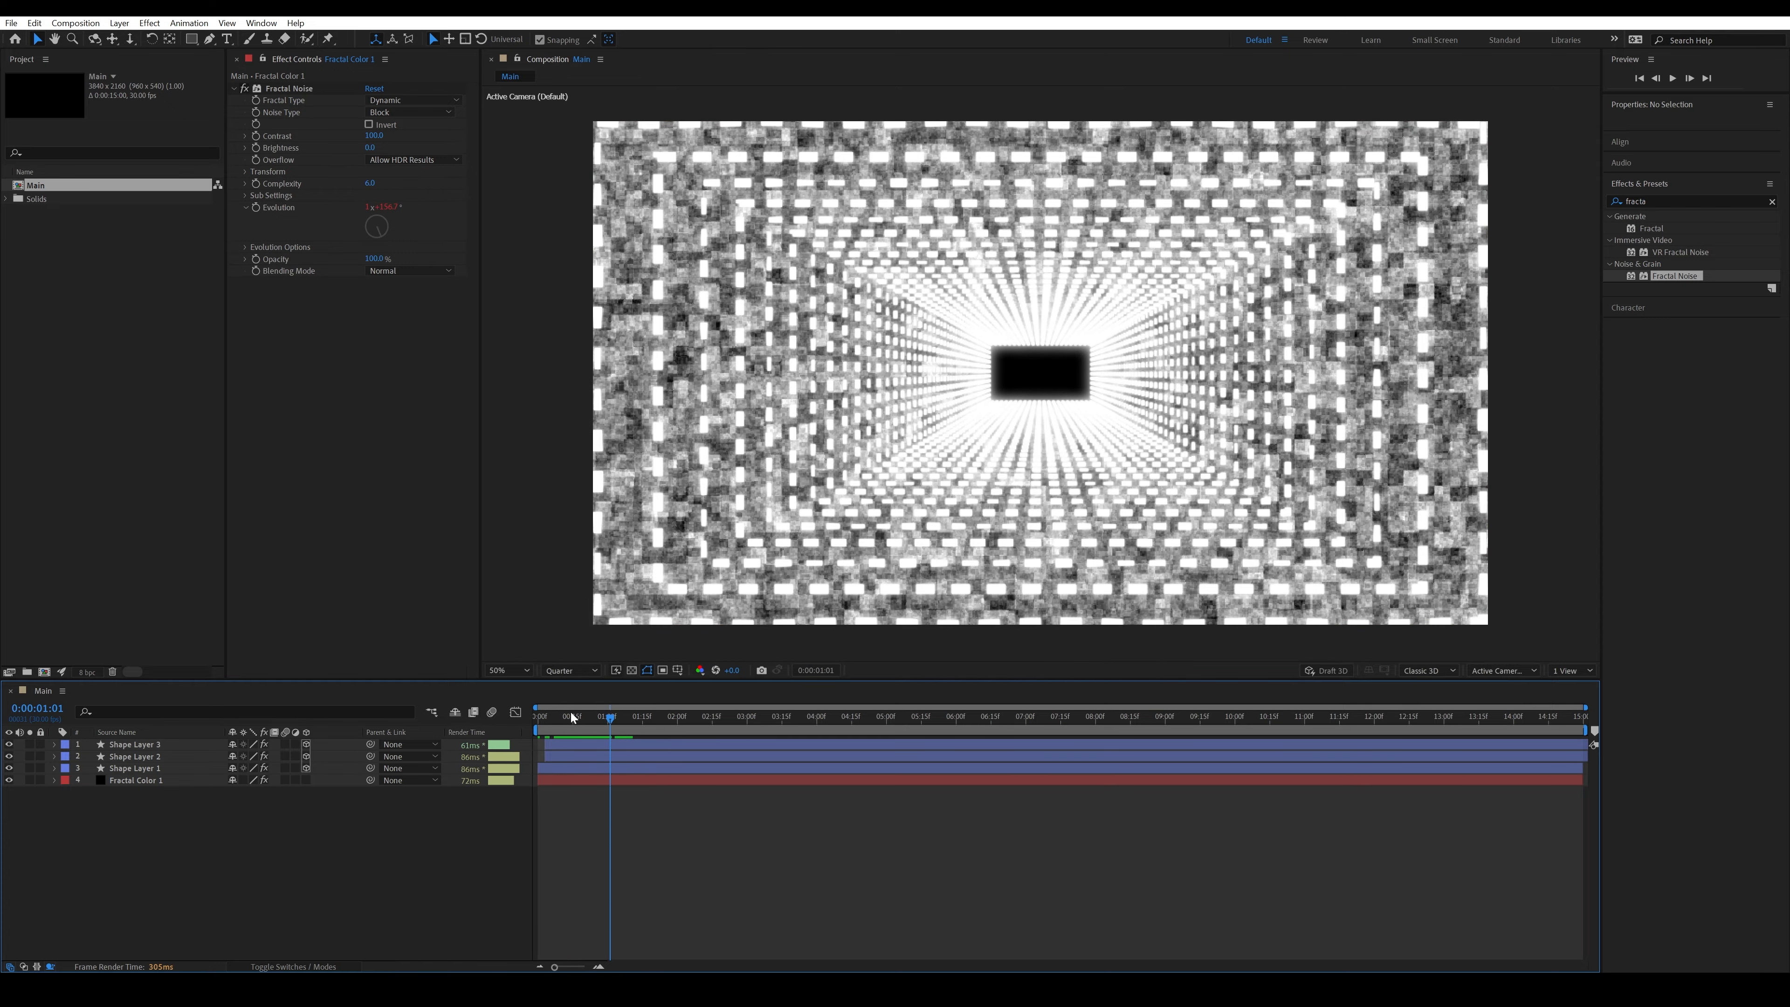
left_click_drag(574, 720, 550, 724)
key("space")
key("space")
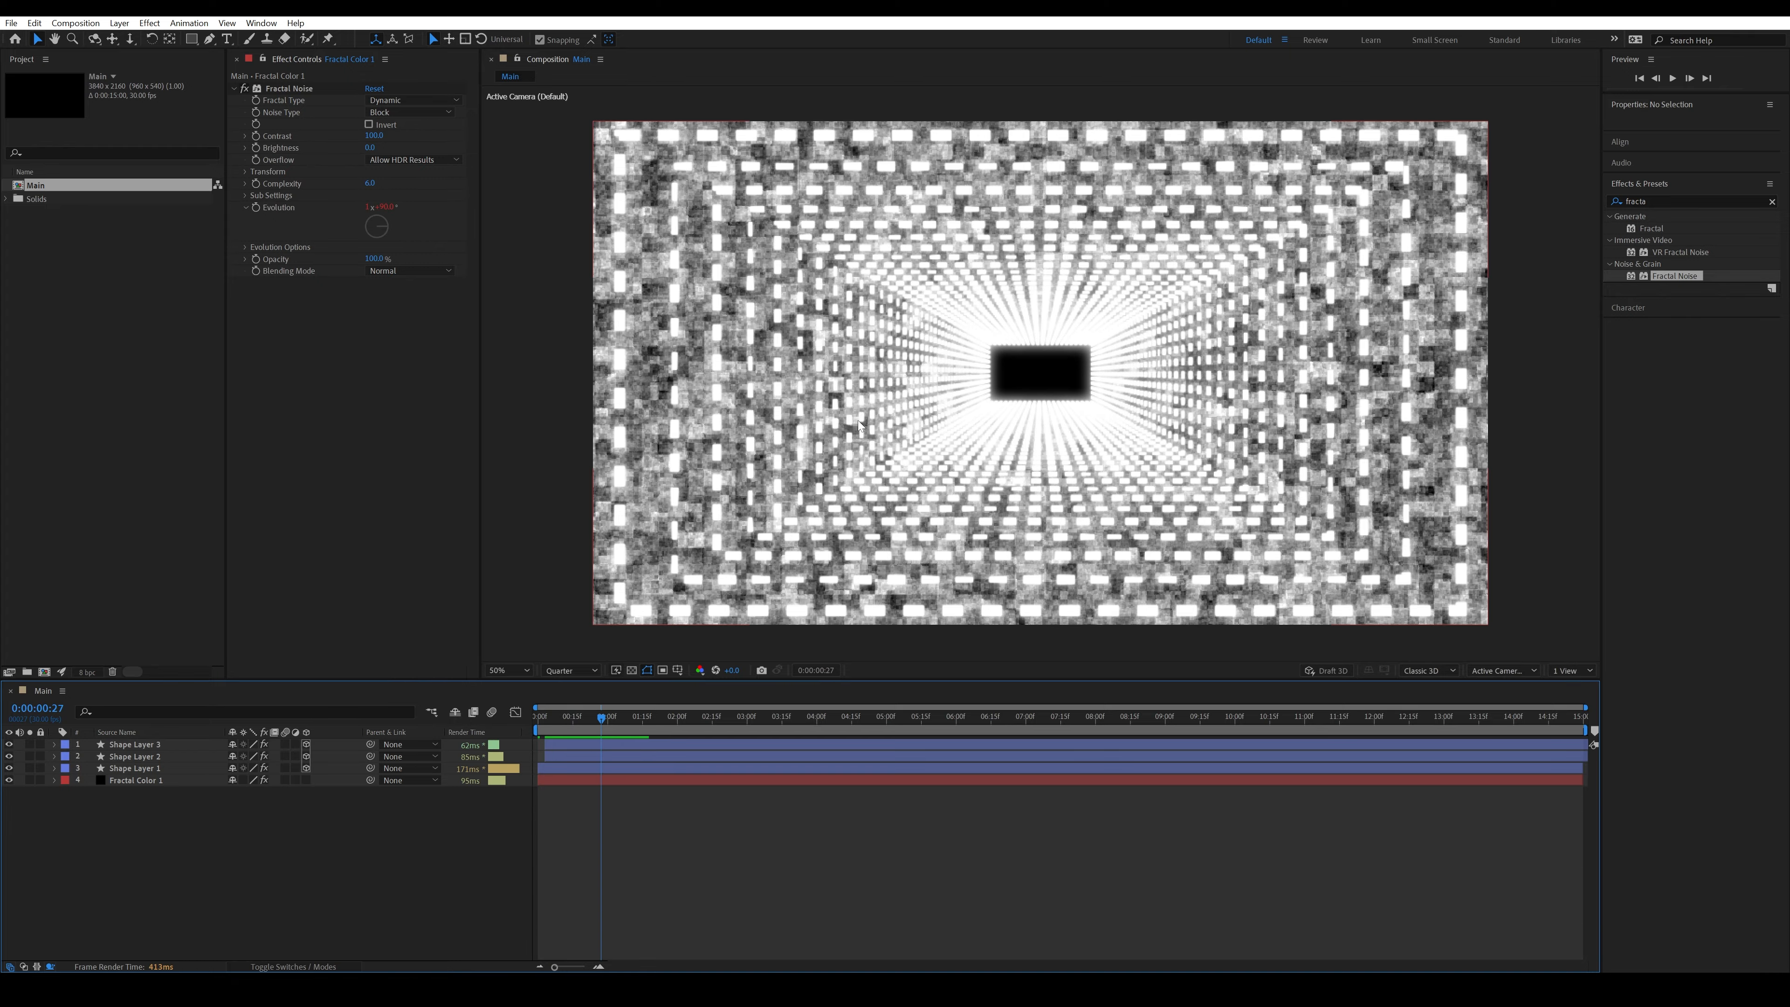
- Find the Colorama effect and apply it to the Fractal Color 1 layer
left_click(144, 779)
left_click(1661, 279)
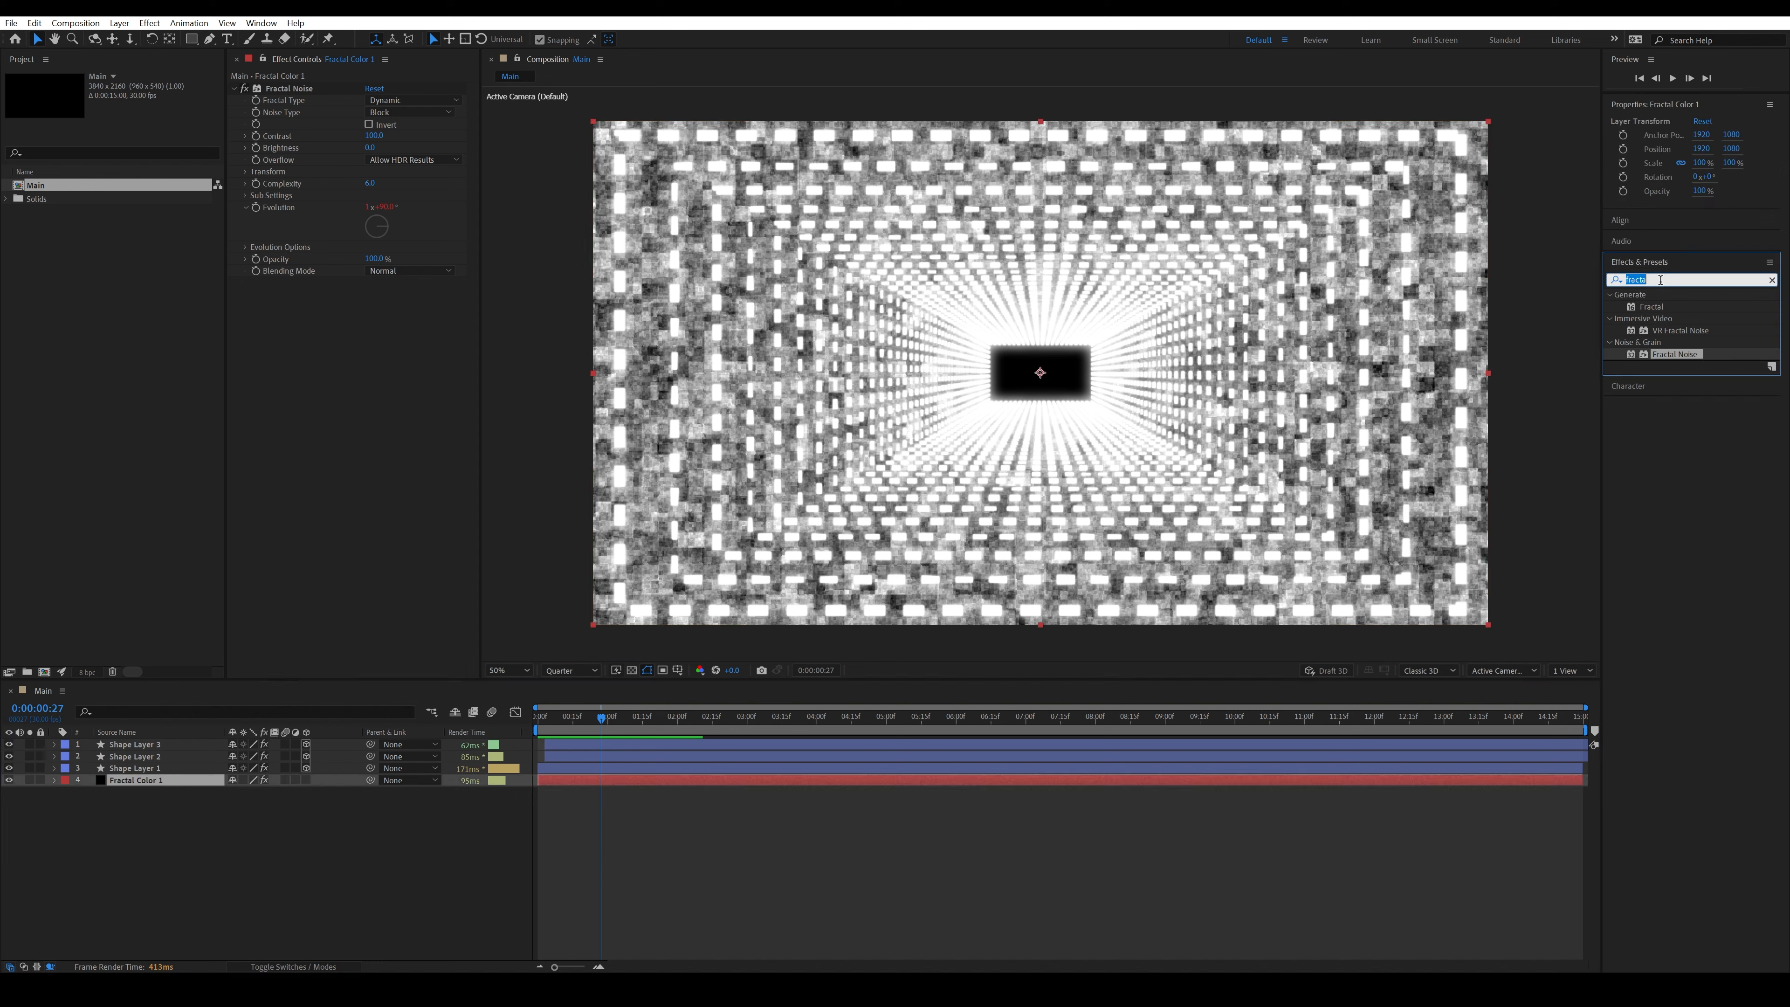
type("colorama")
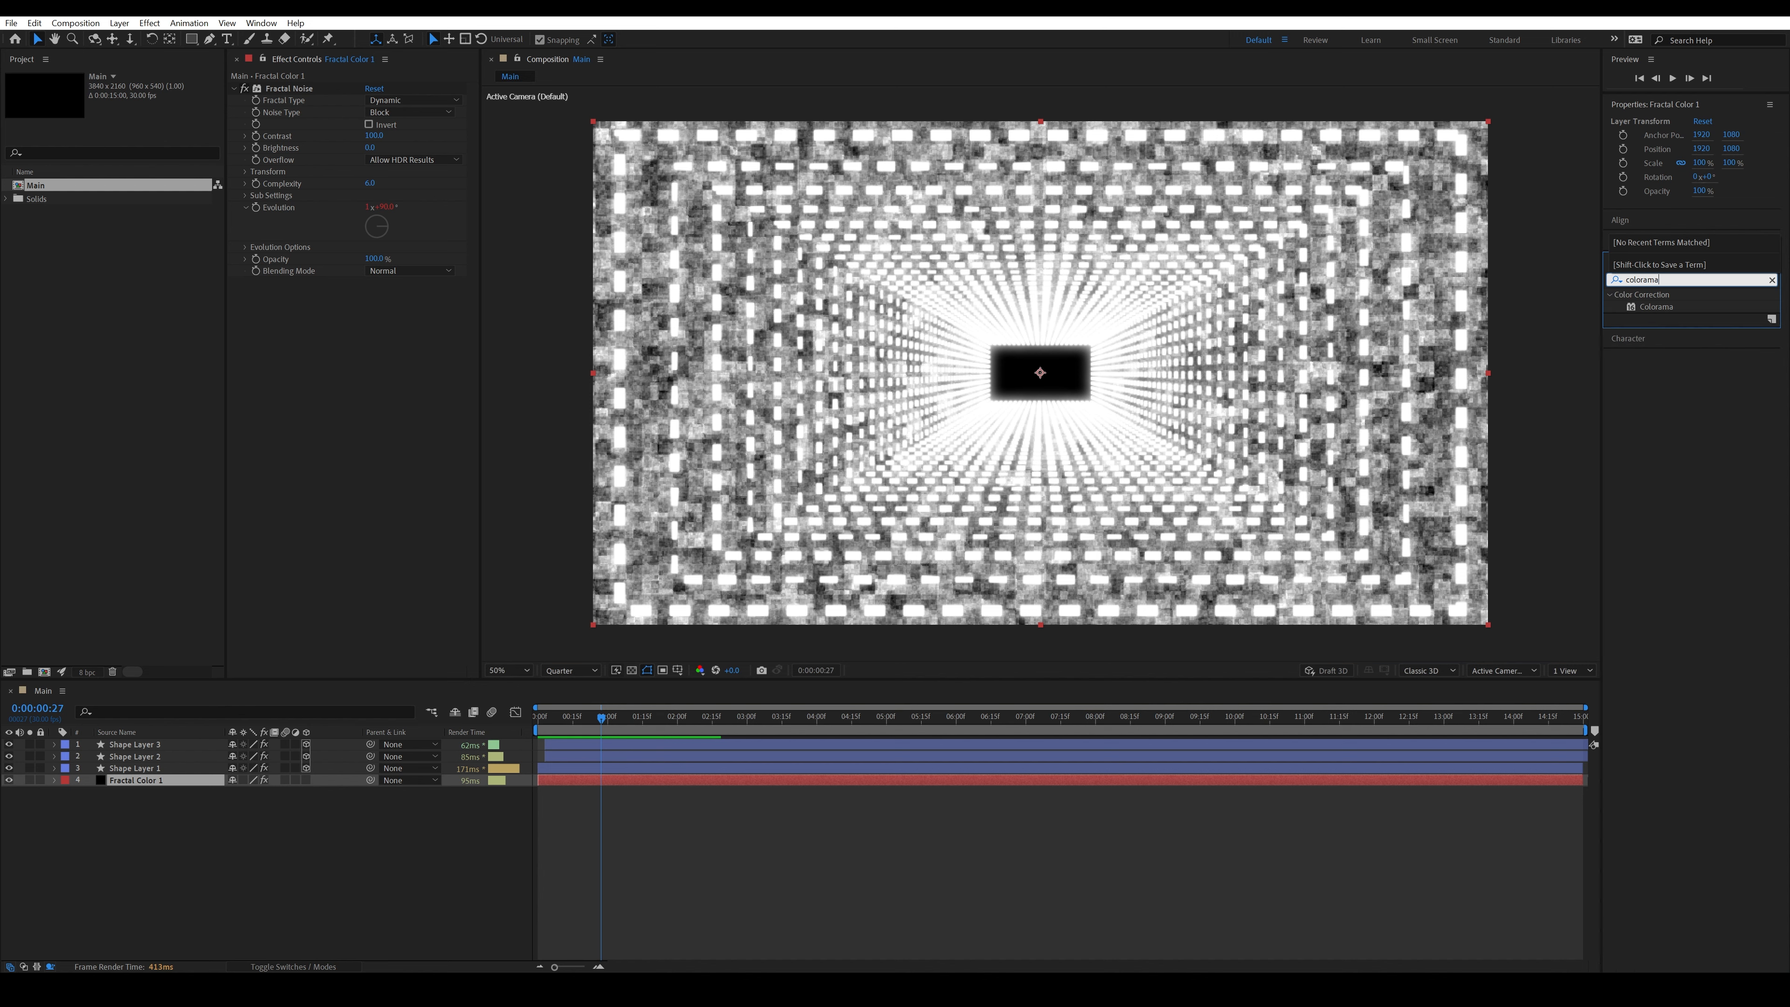
double_click(1656, 306)
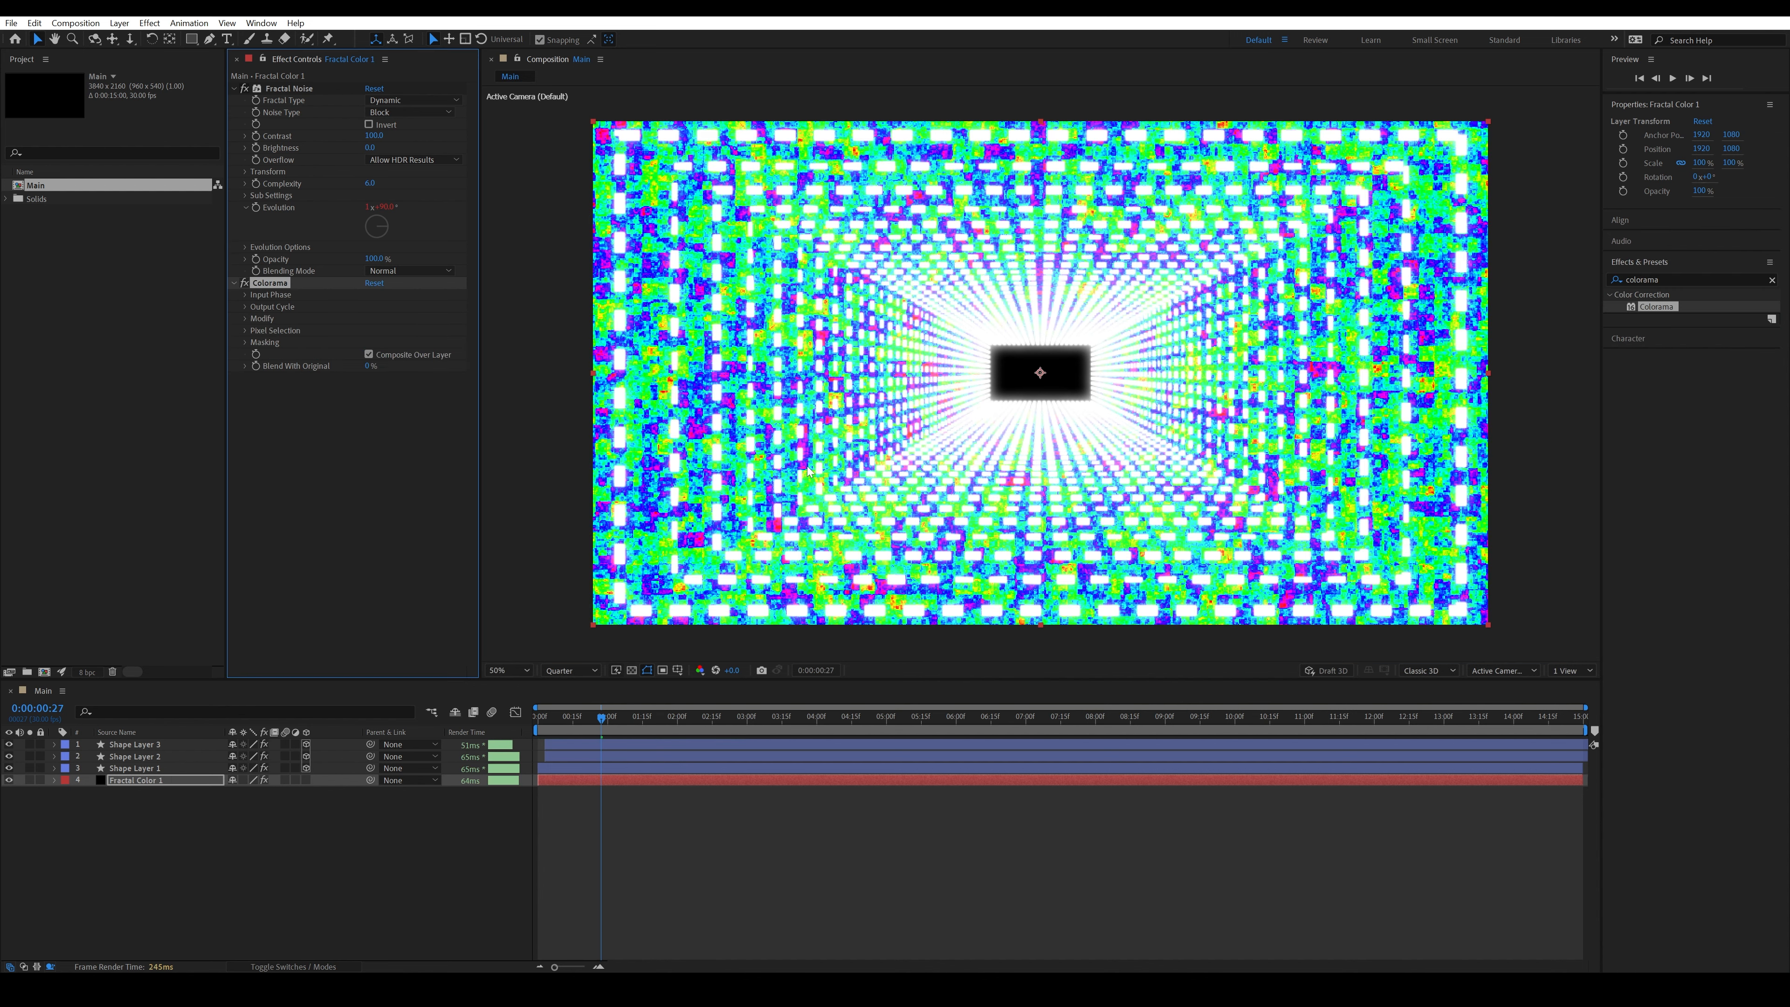
- Add the expression time*50 to Colorama's Phase Shift property and collapse the layer's properties
left_click(245, 295)
left_click(246, 393)
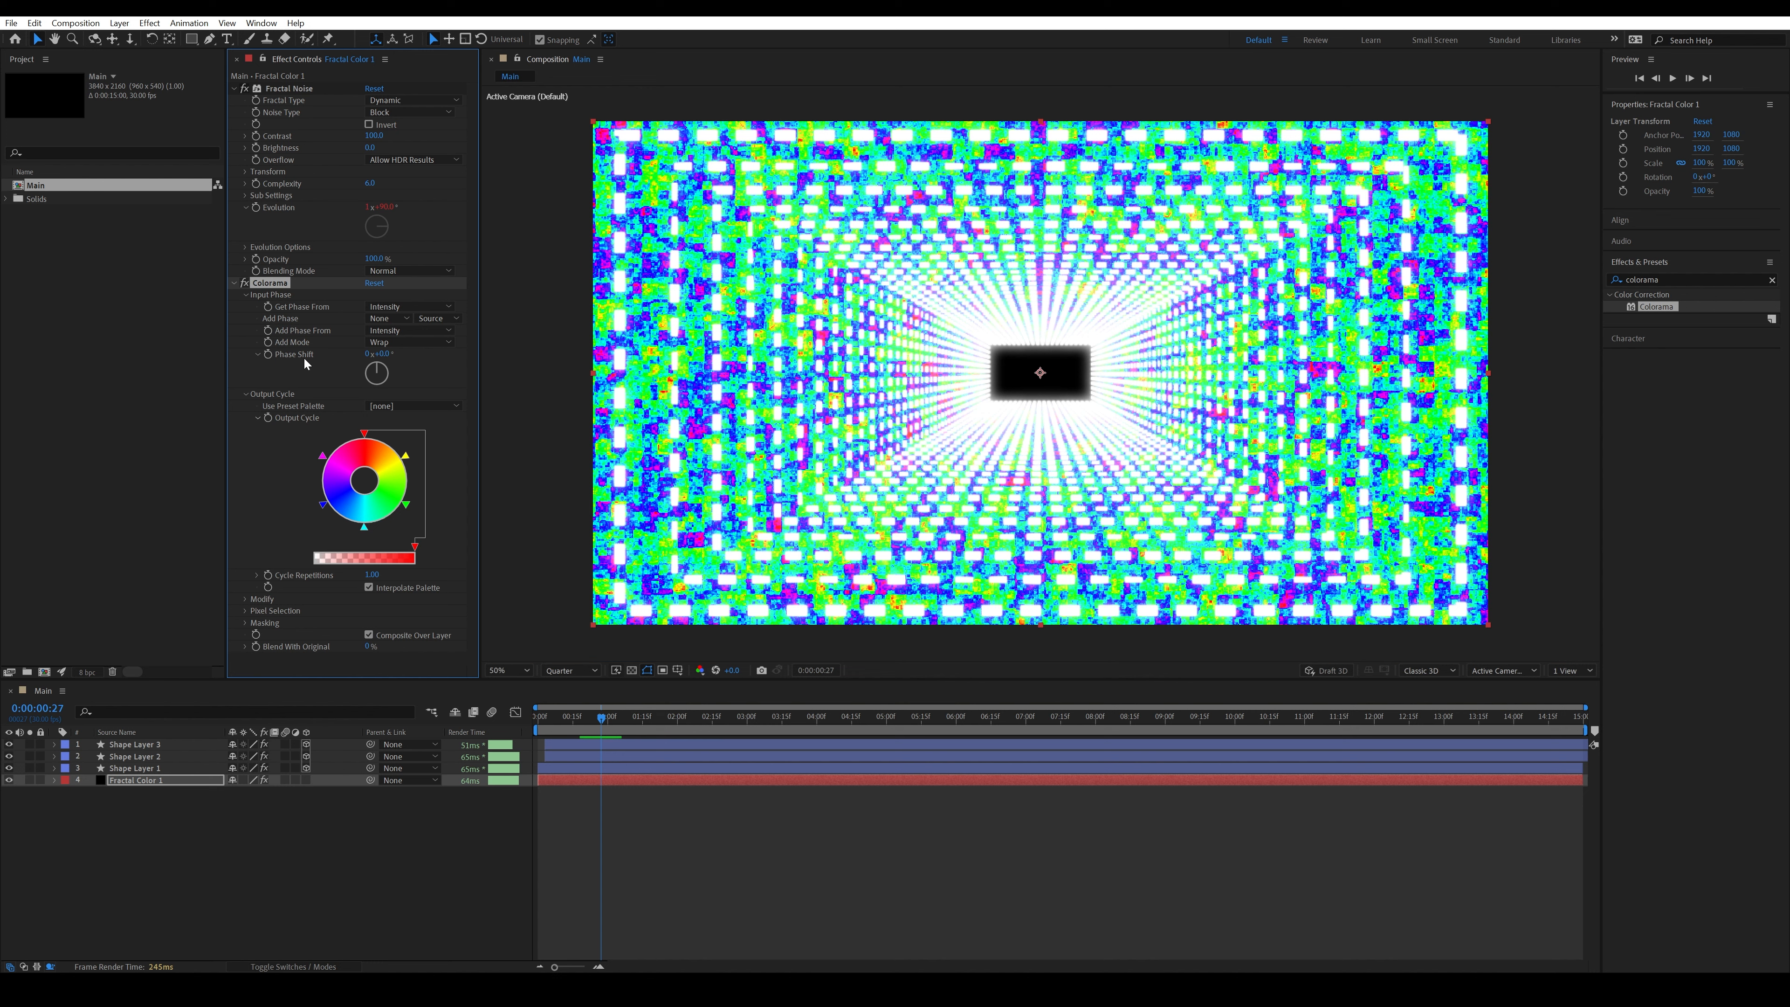
left_click(268, 353, "alt")
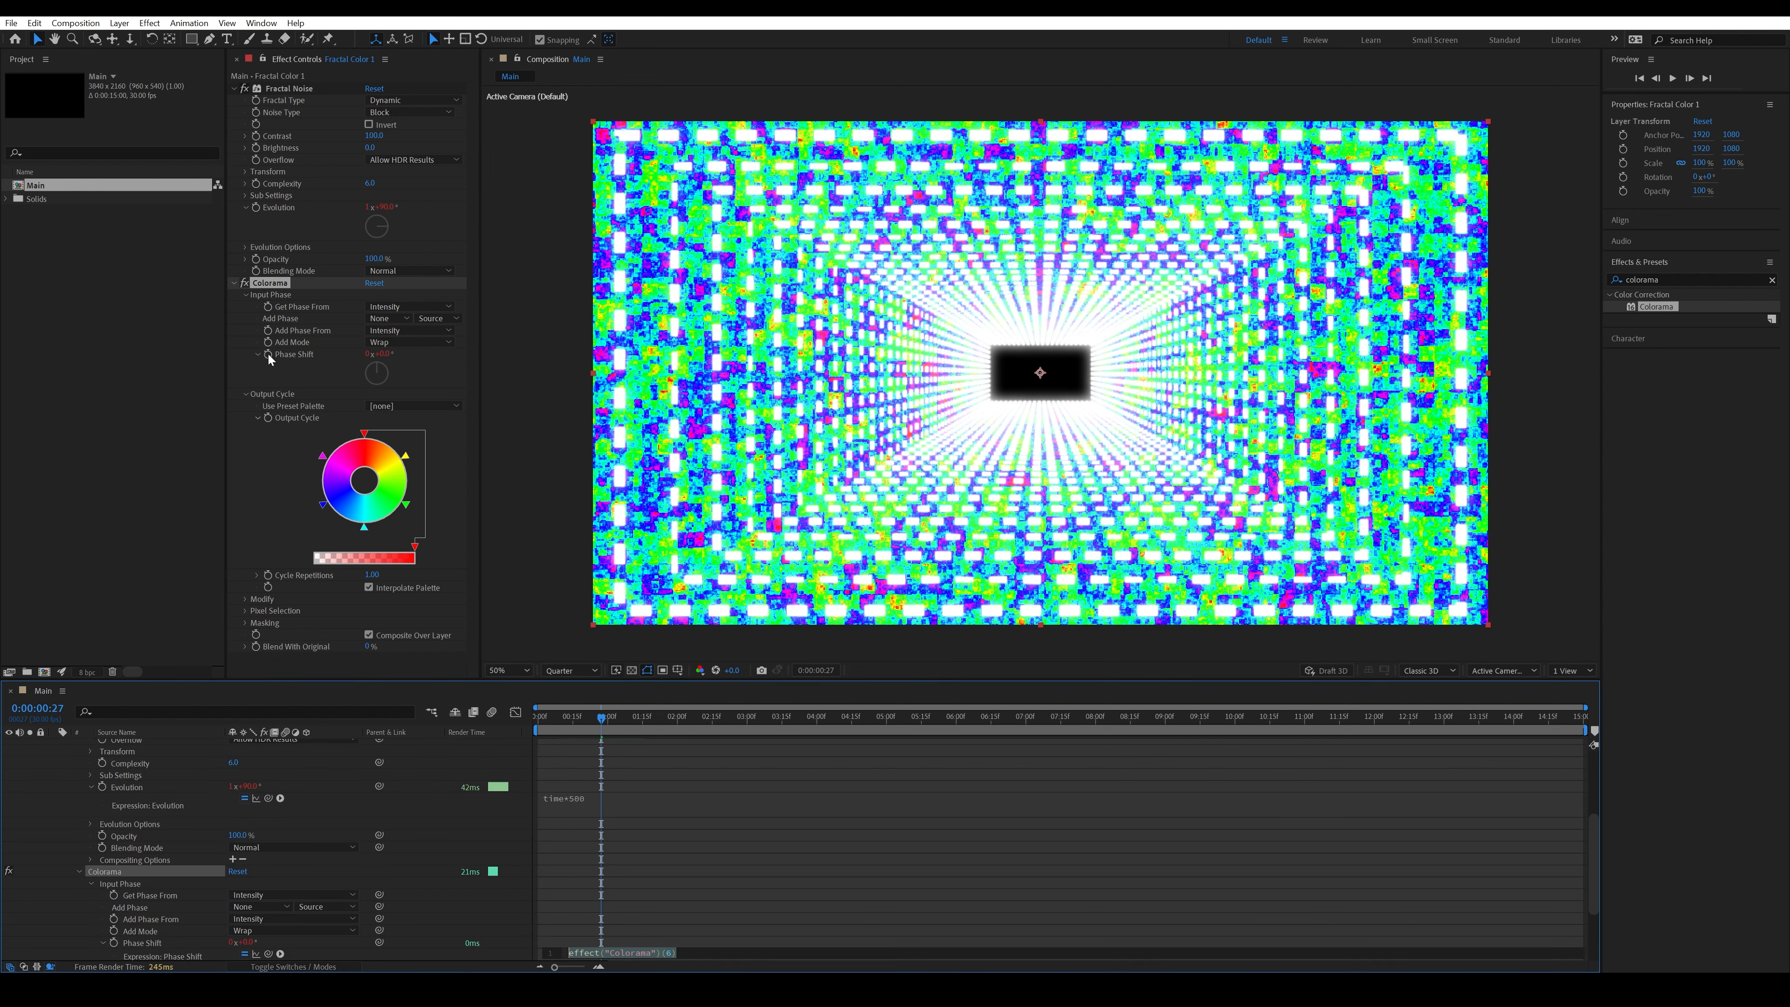
type("time*50")
left_click(683, 841)
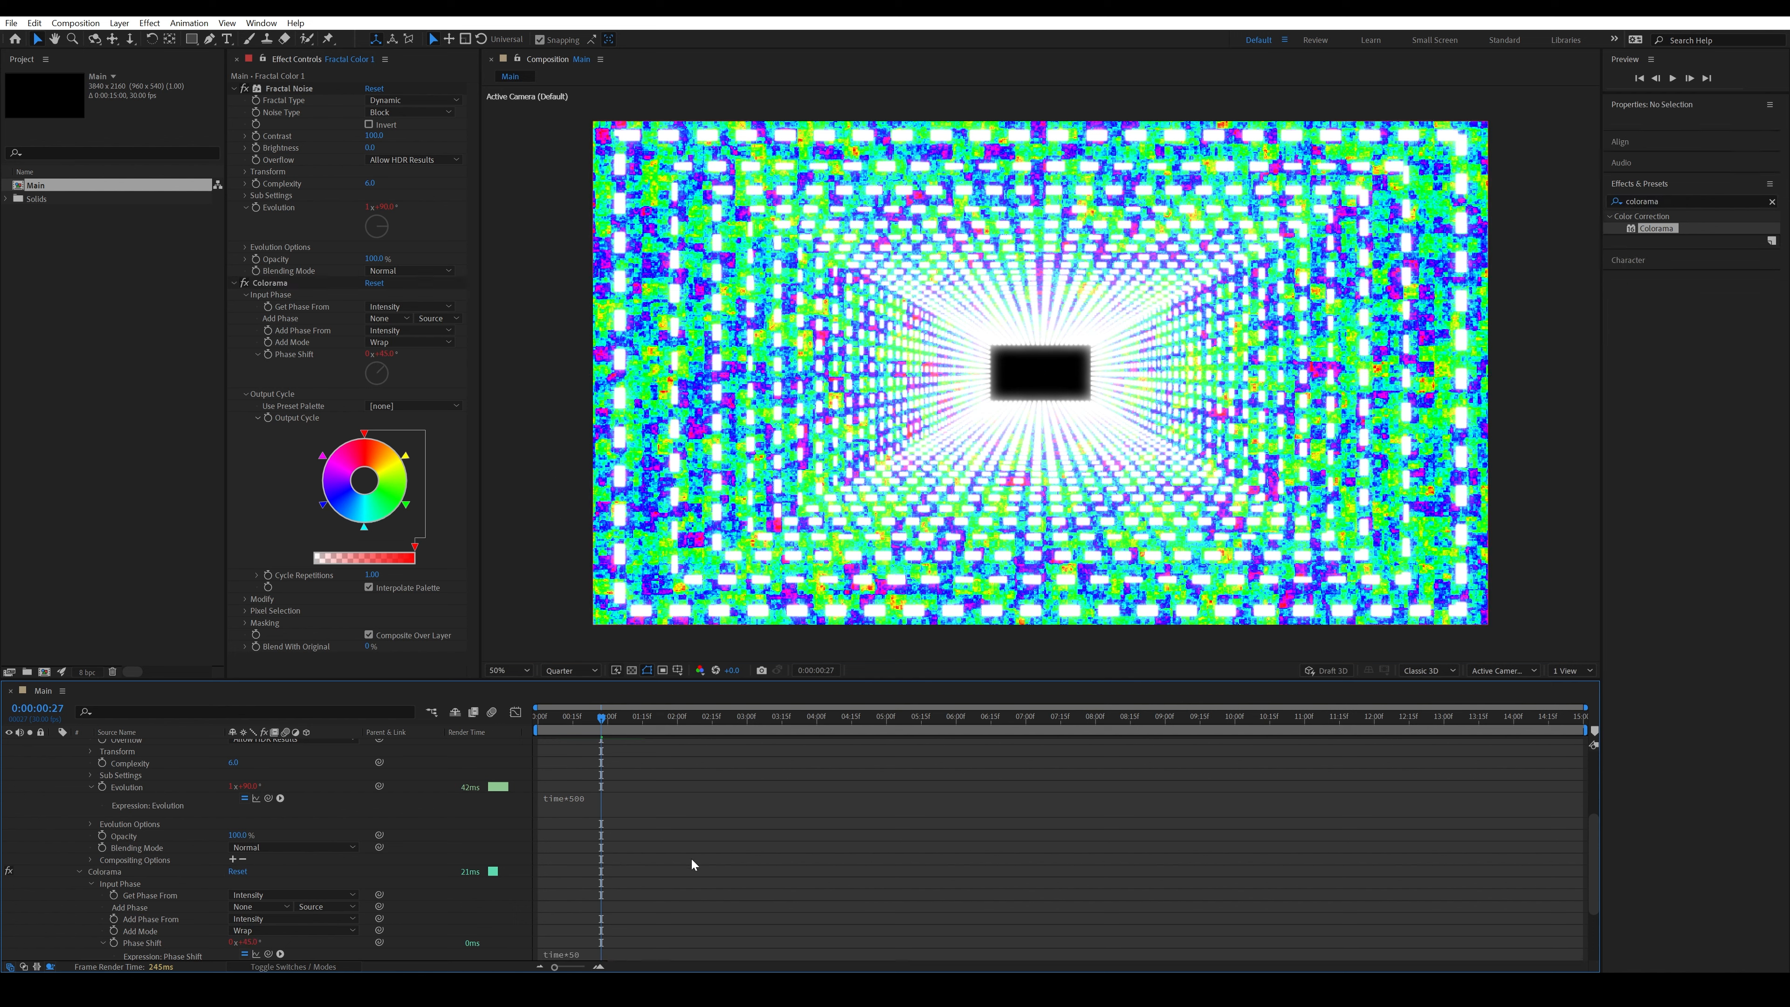
scroll(376, 861, "up", 5)
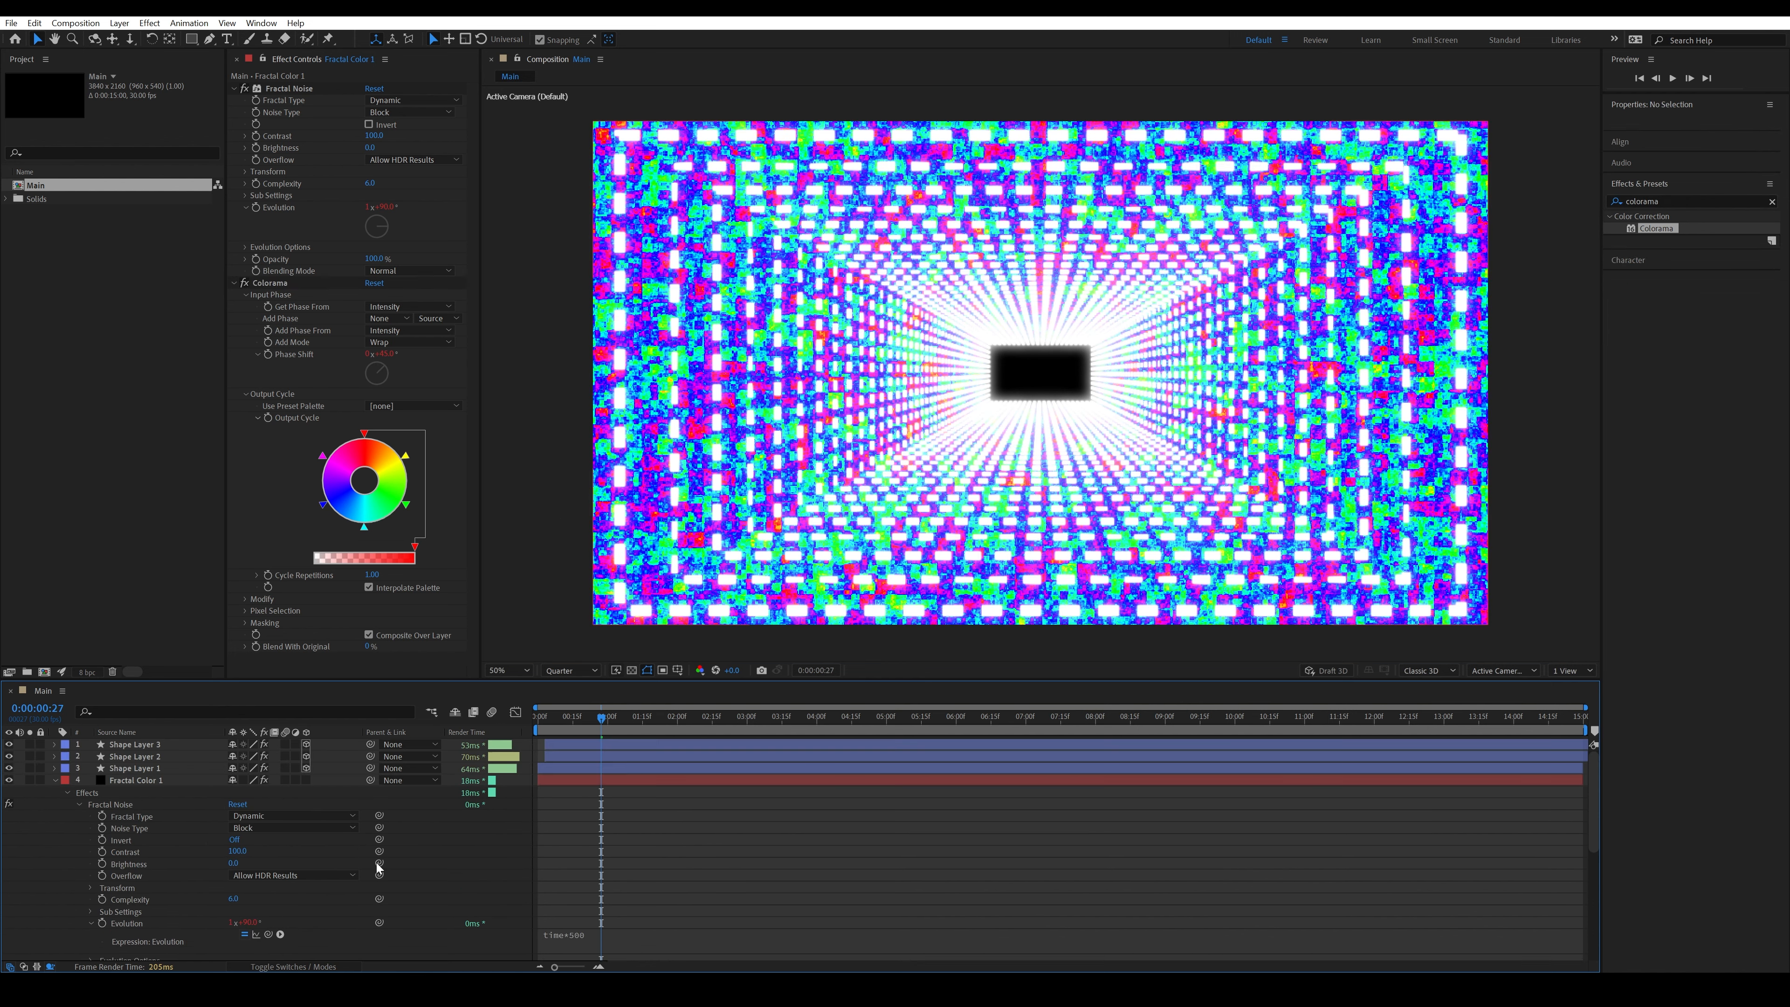
left_click(55, 780)
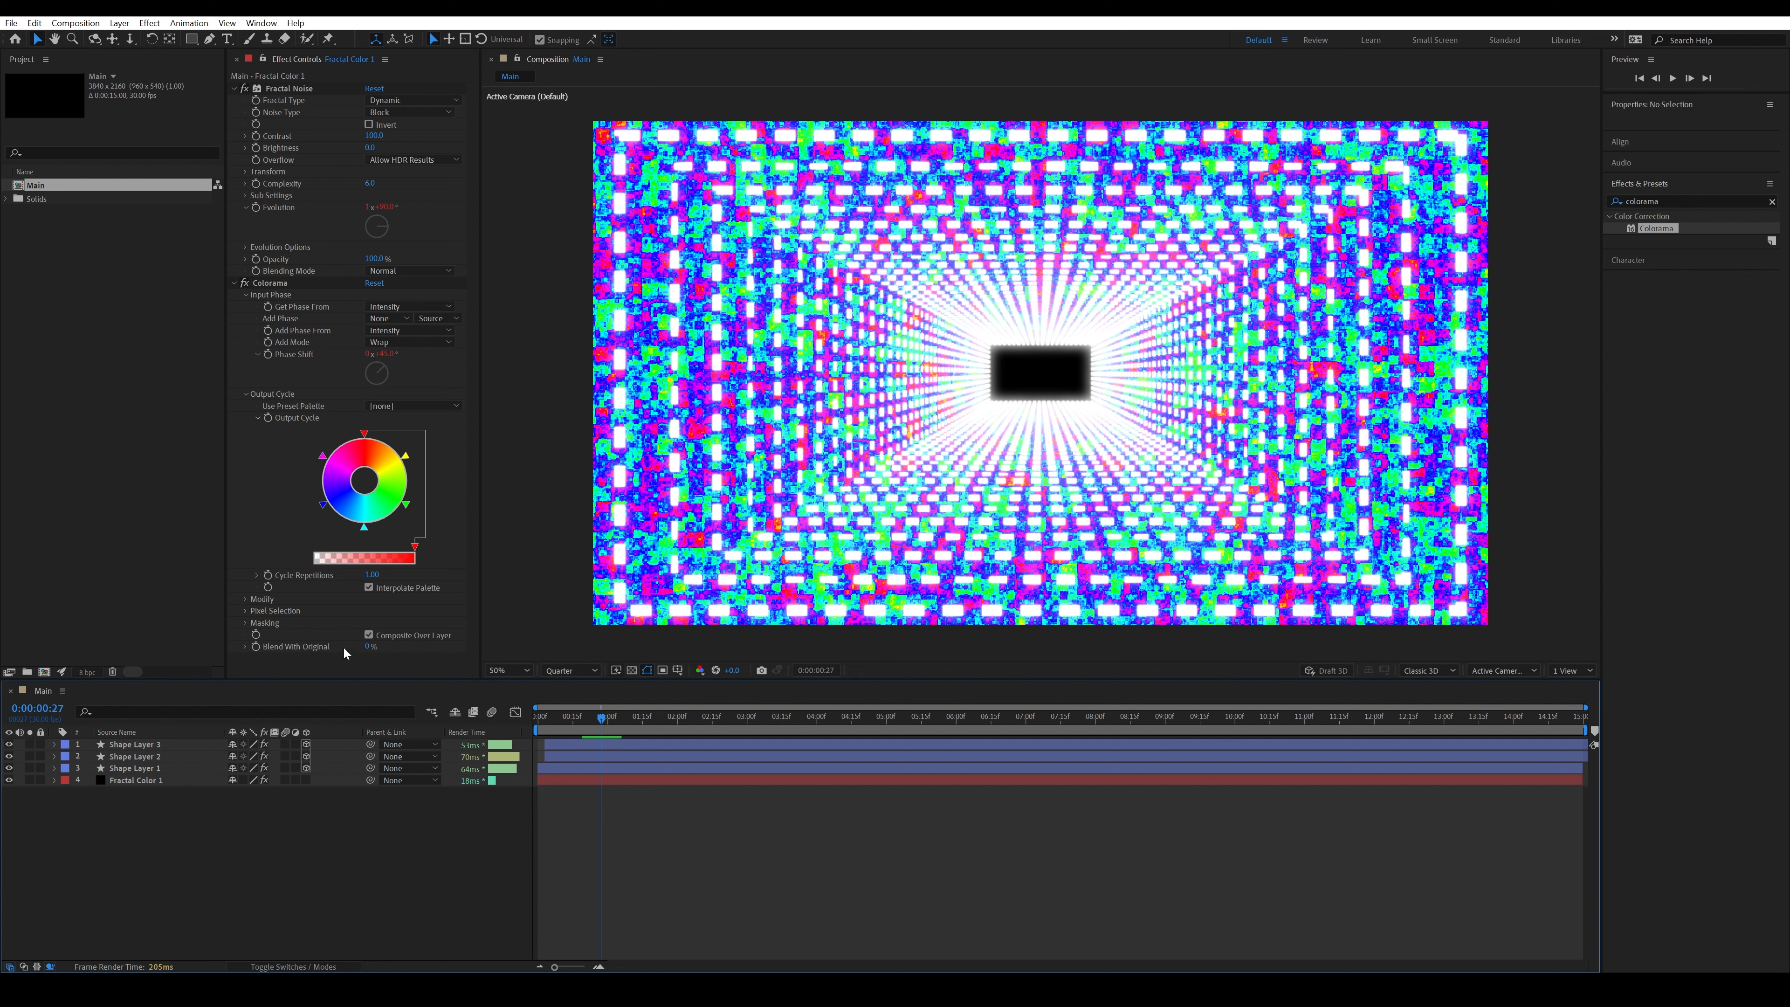
- Set Colorama's Blend With Original to 25%
left_click(367, 647)
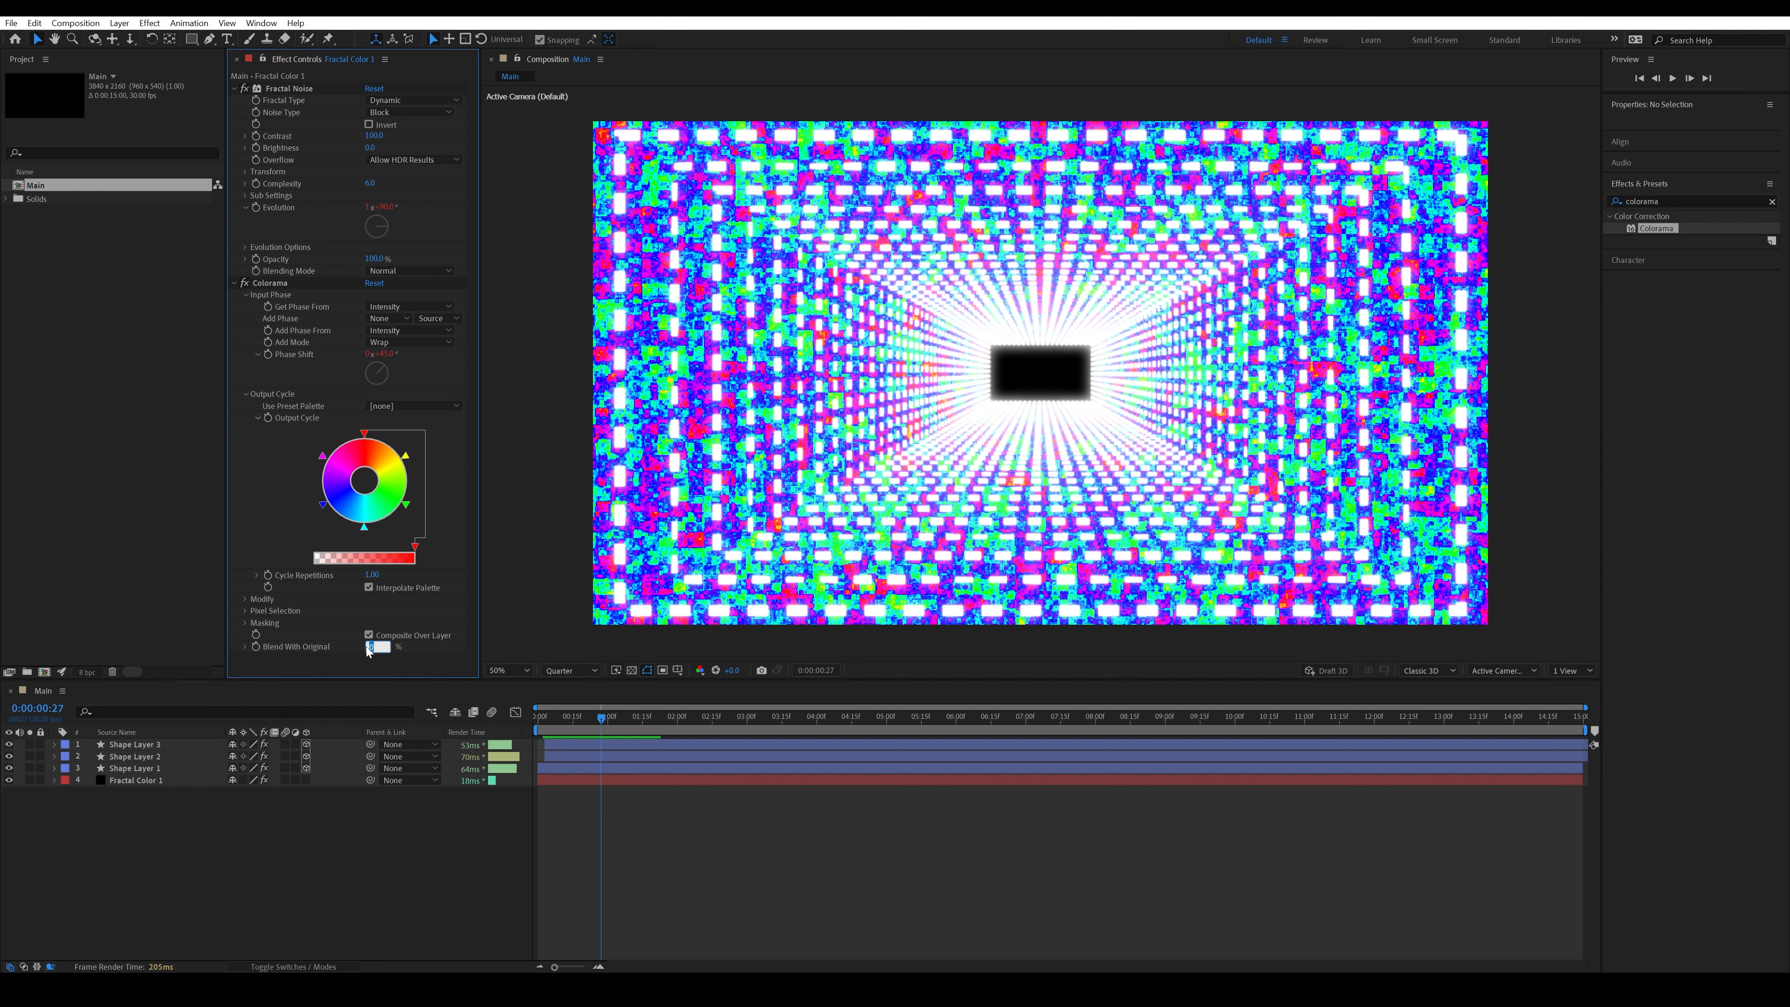
type("25")
key("Return")
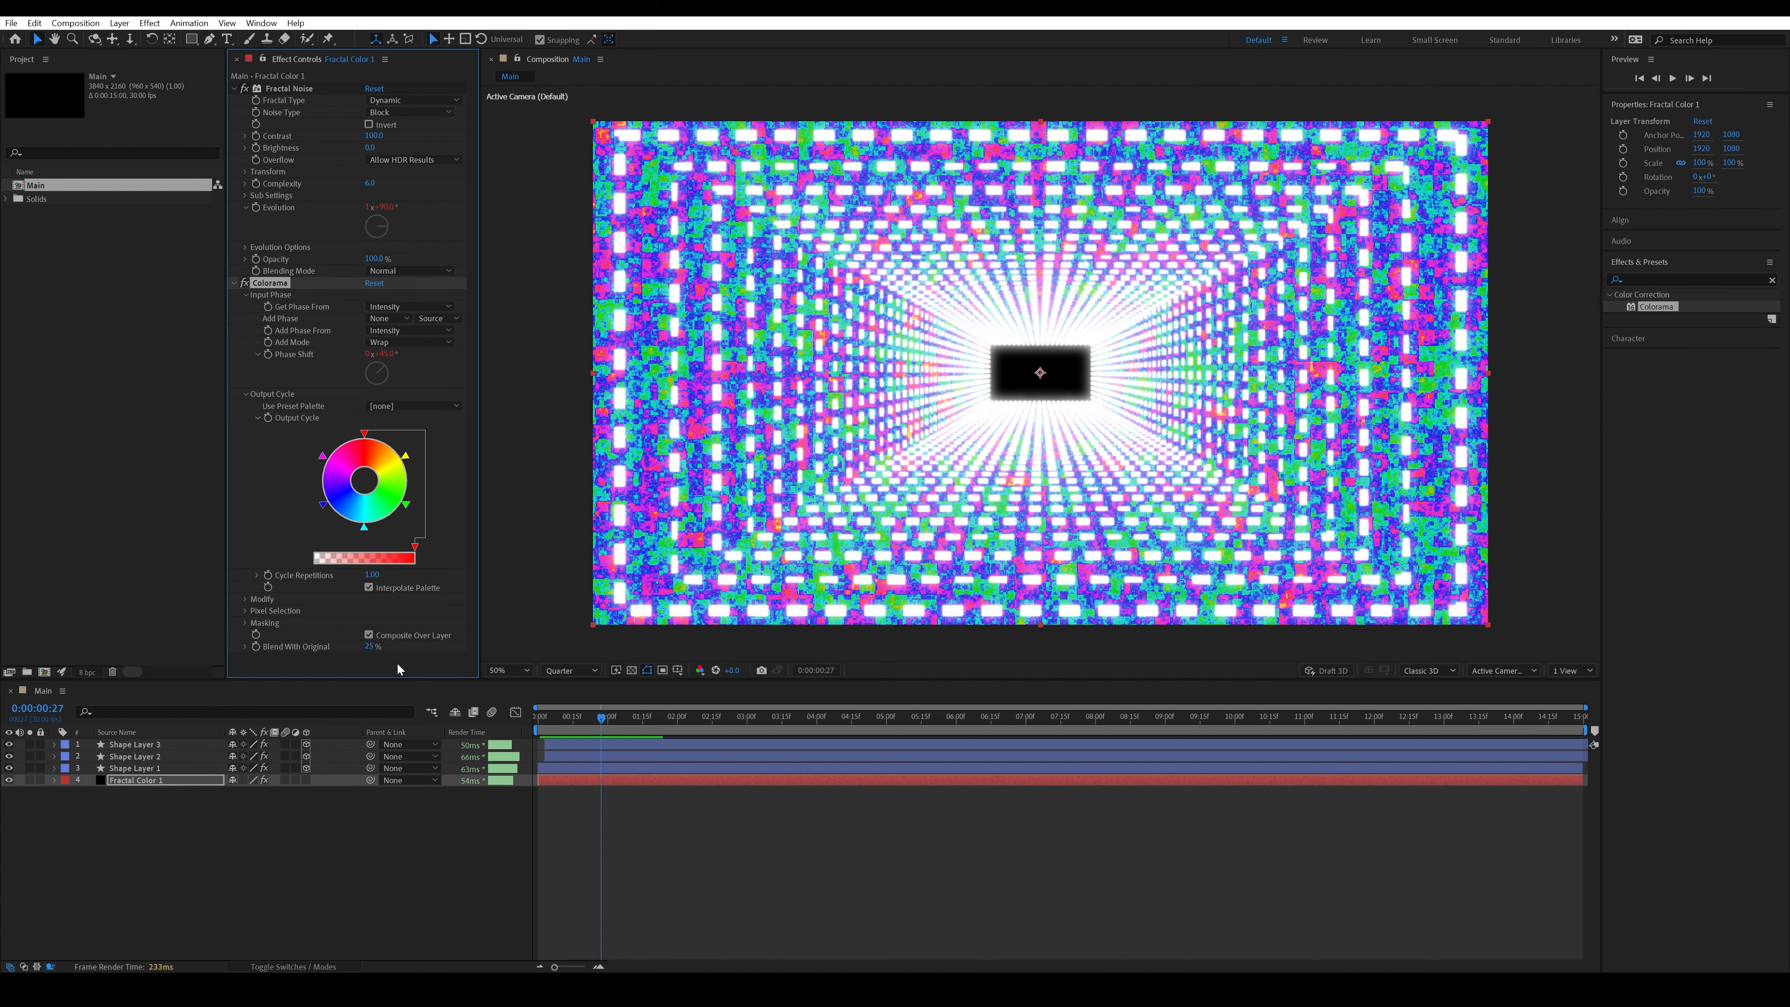
- Show the track matte options and set Shape Layer 1 as the track matte of Fractal Color 1
left_click(168, 780)
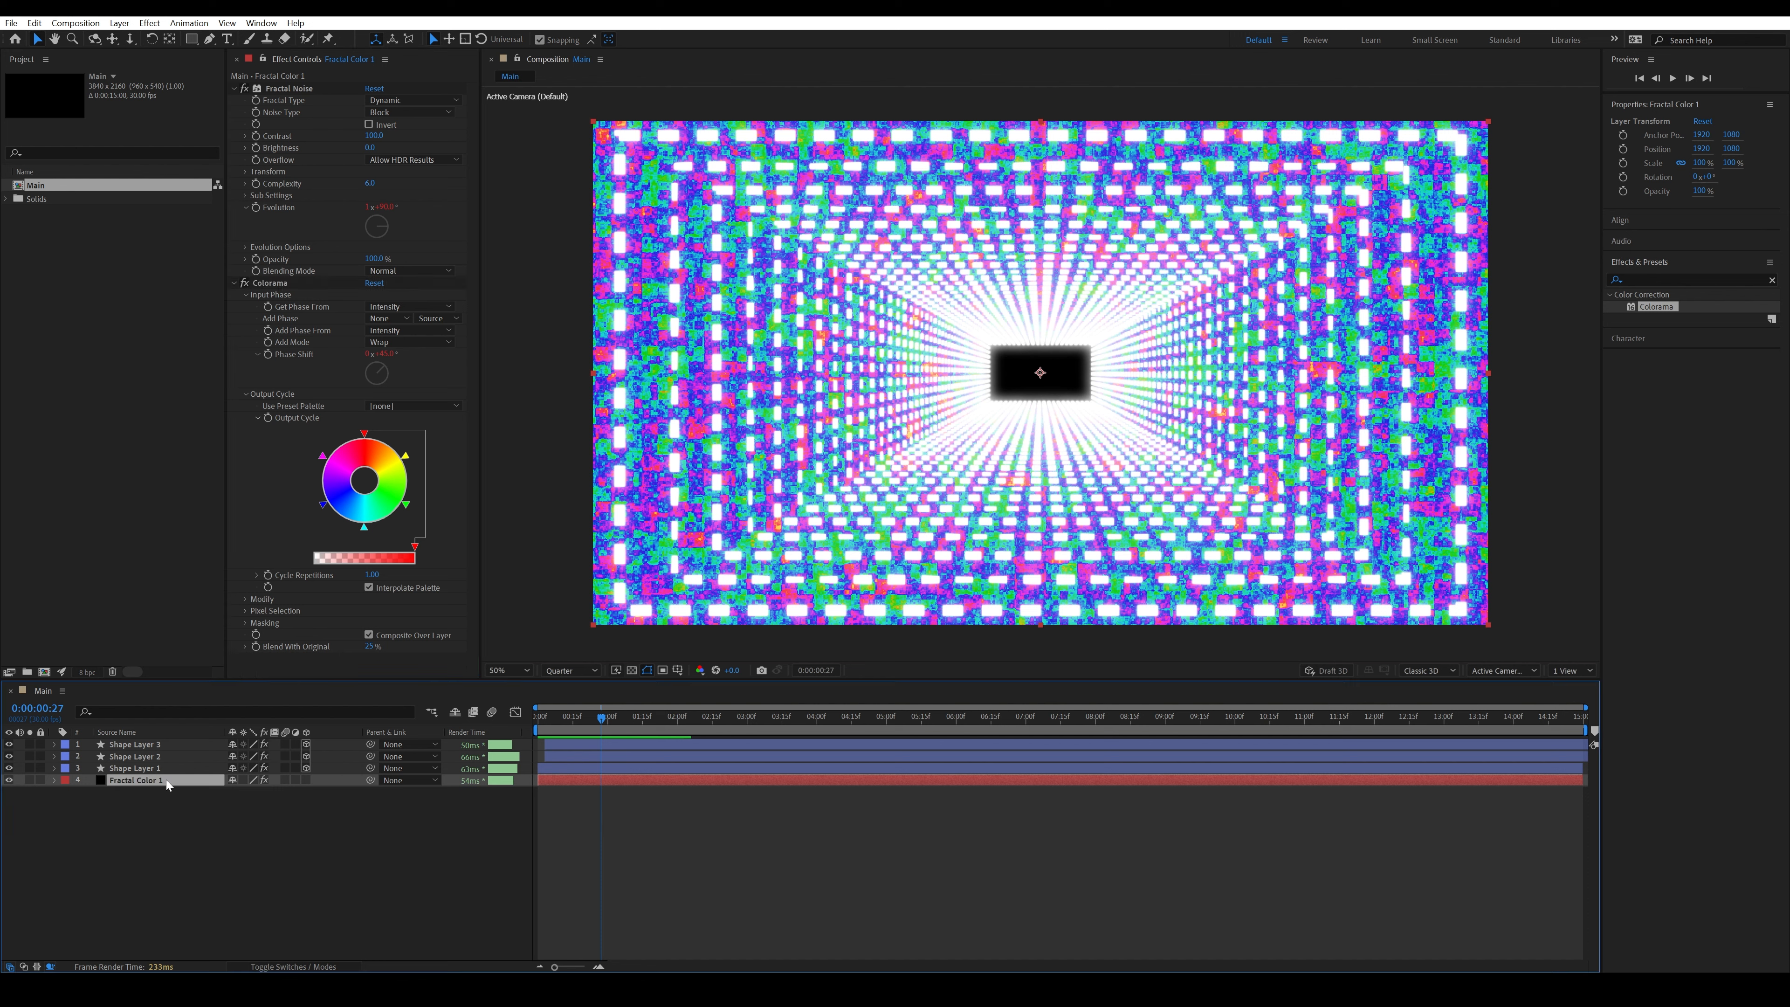
left_click(298, 967)
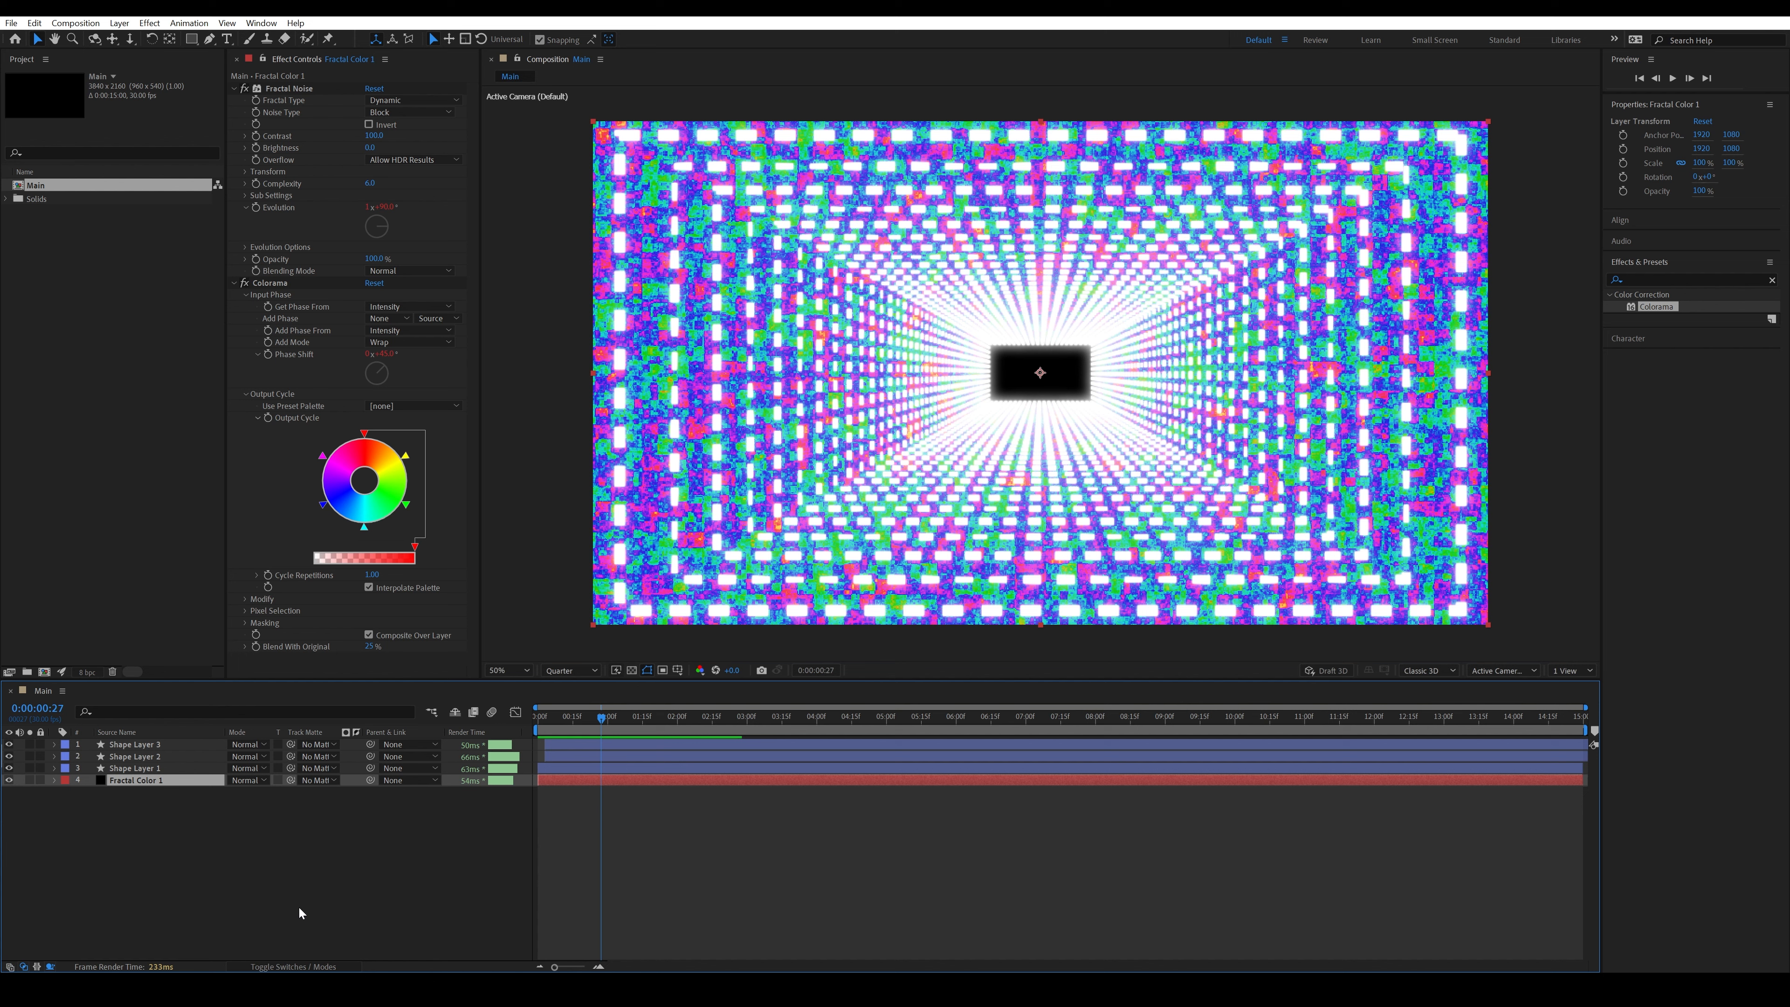
left_click(320, 780)
left_click(350, 847)
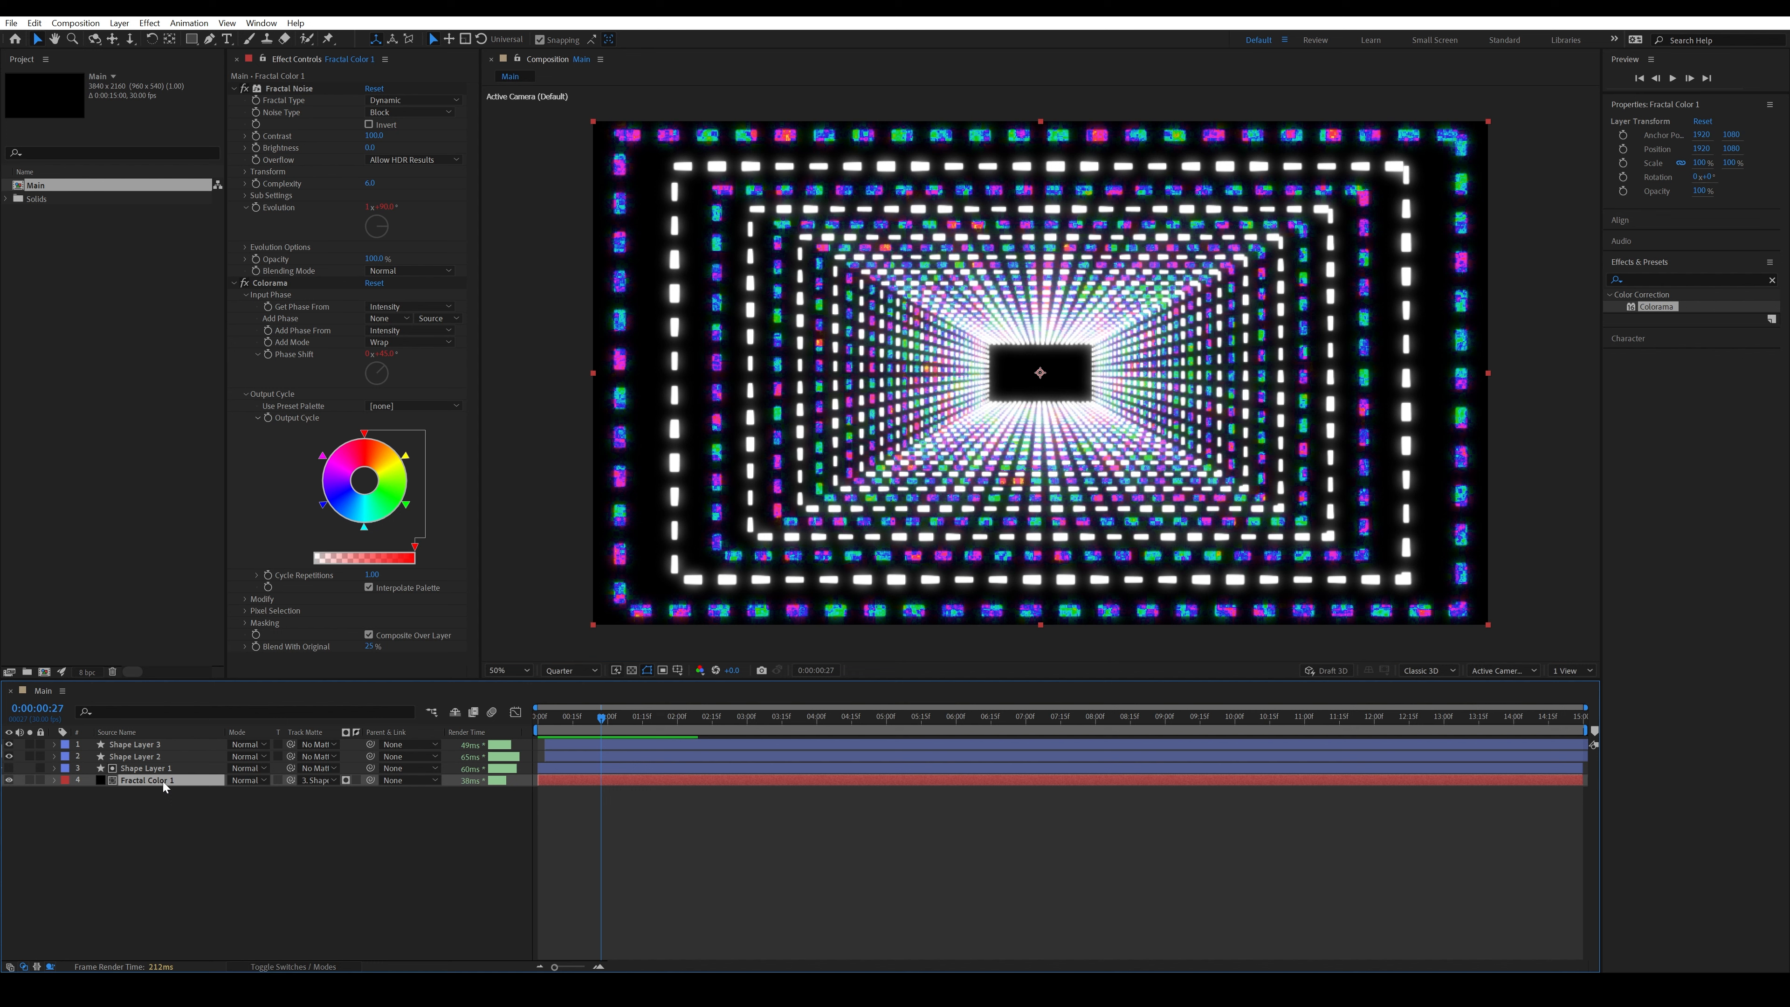
- Duplicate the Fractal Color 1 layer and set the copy's Colorama Blend With Original to 75%
key("ctrl+d")
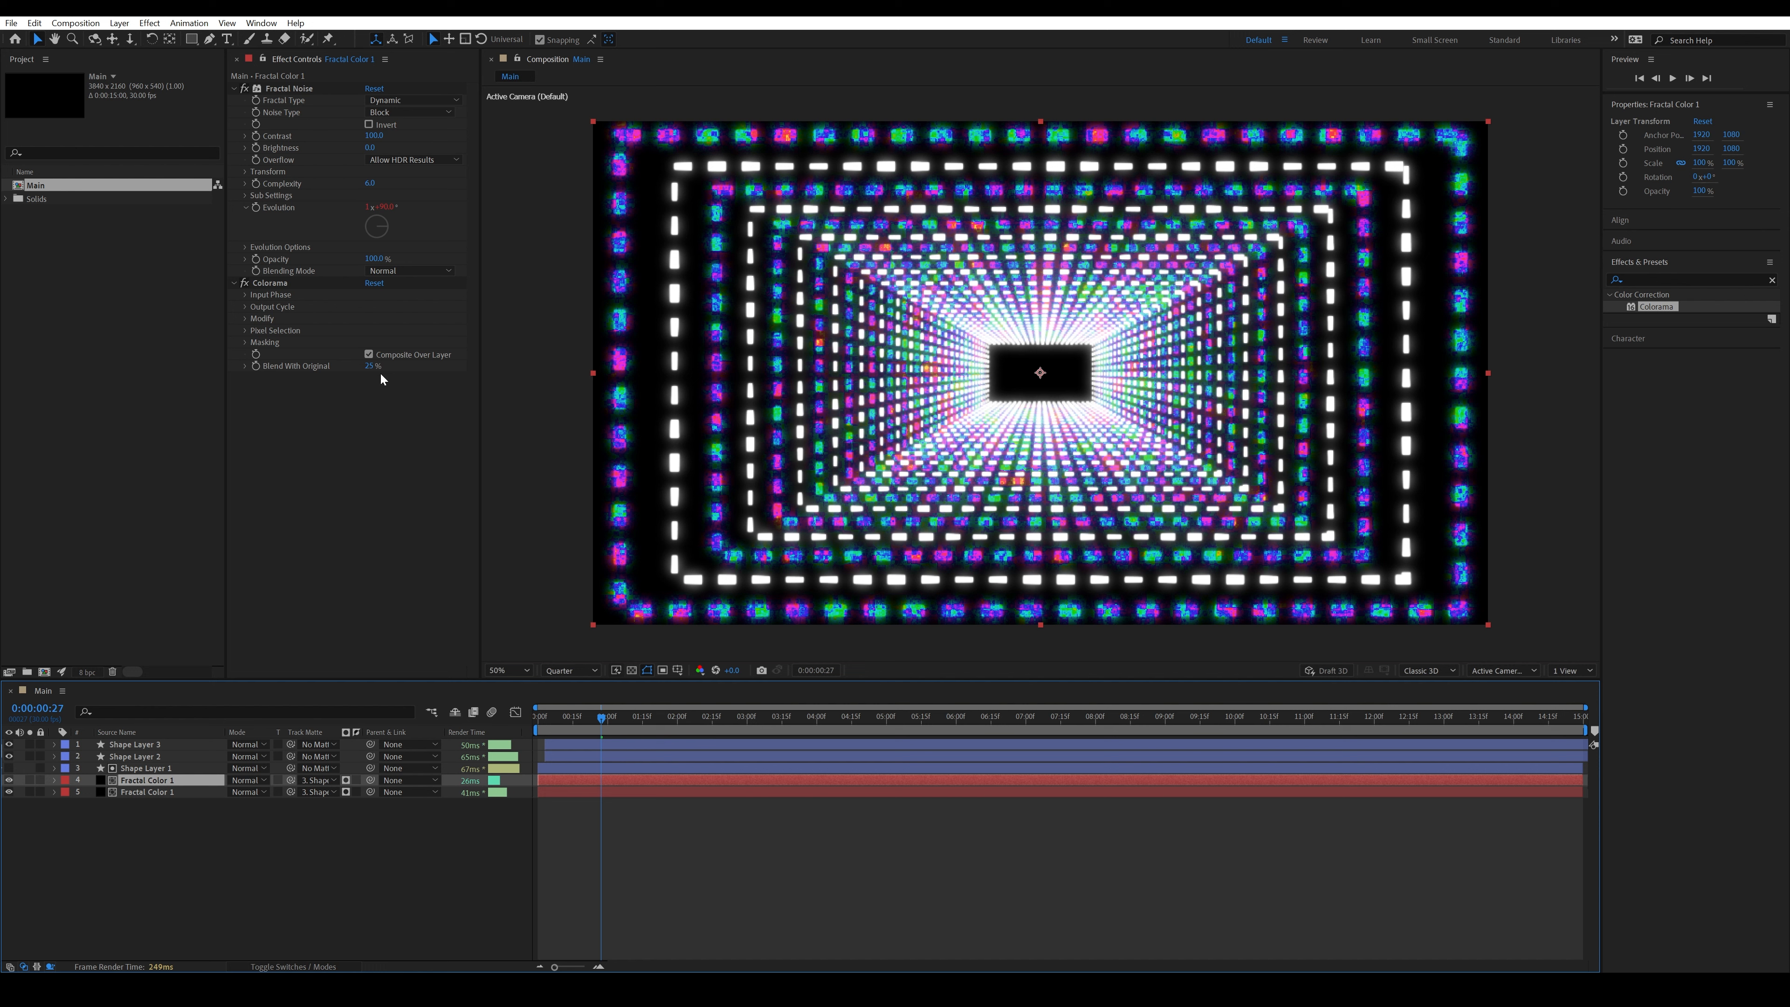
left_click(369, 366)
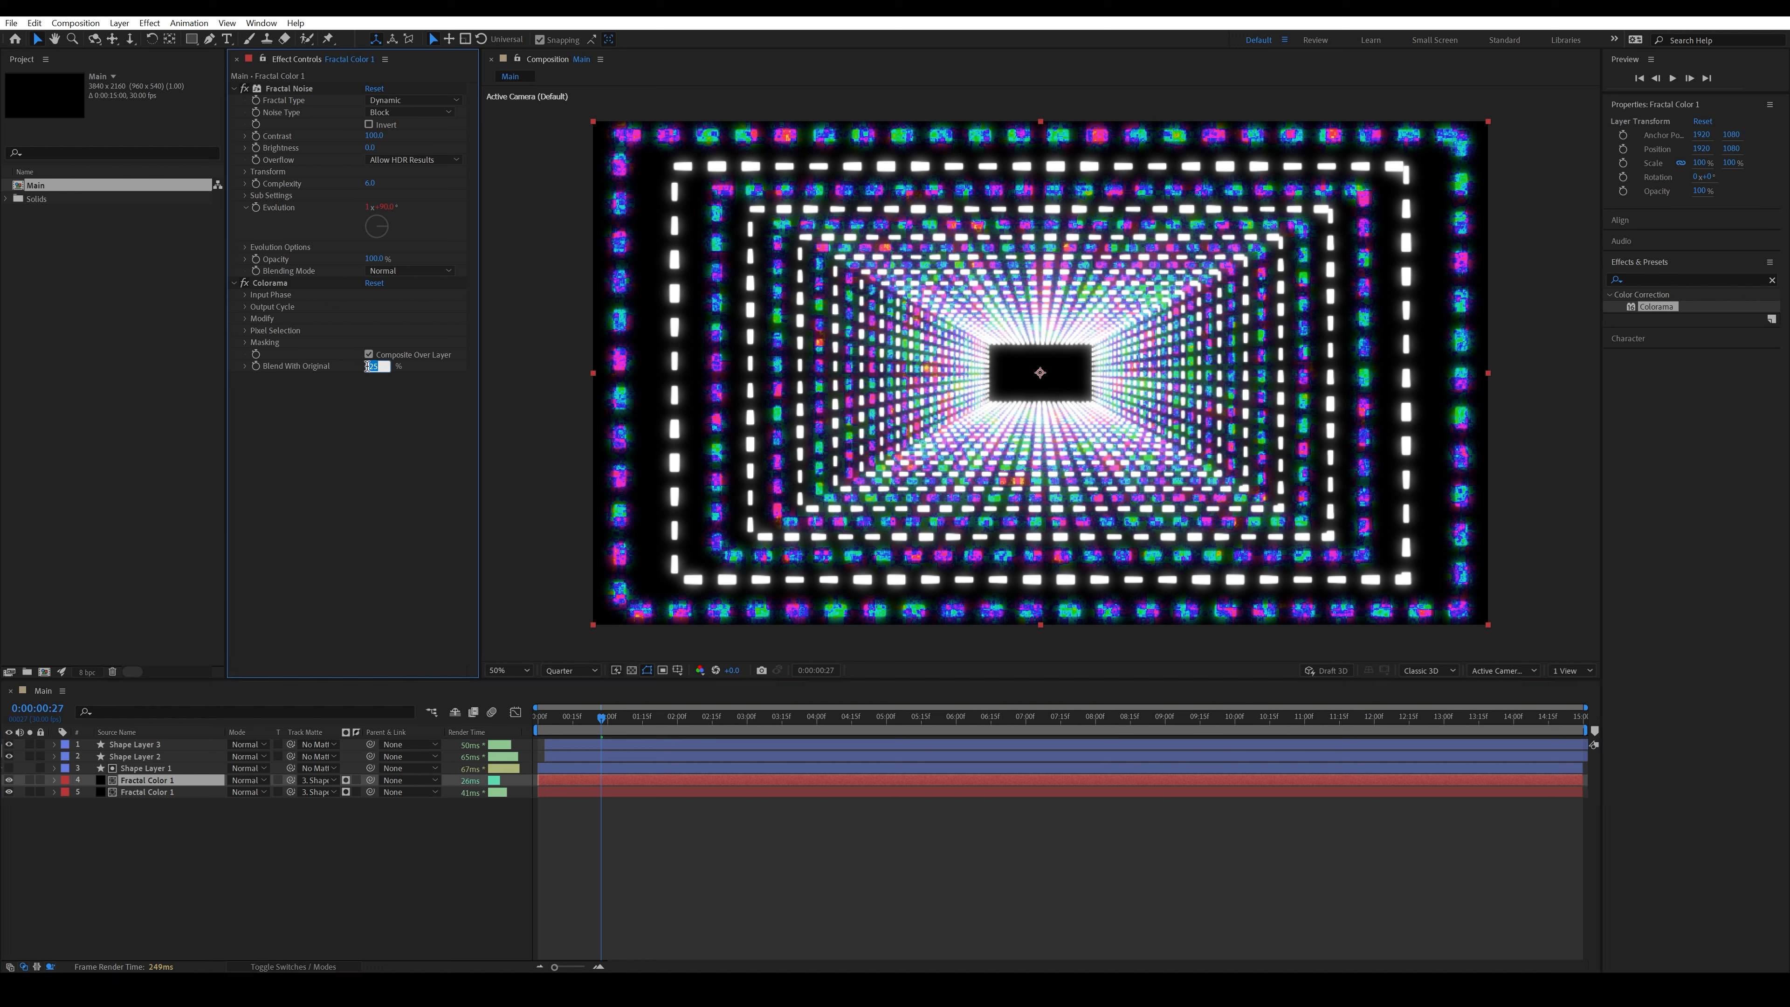
type("75")
key("Return")
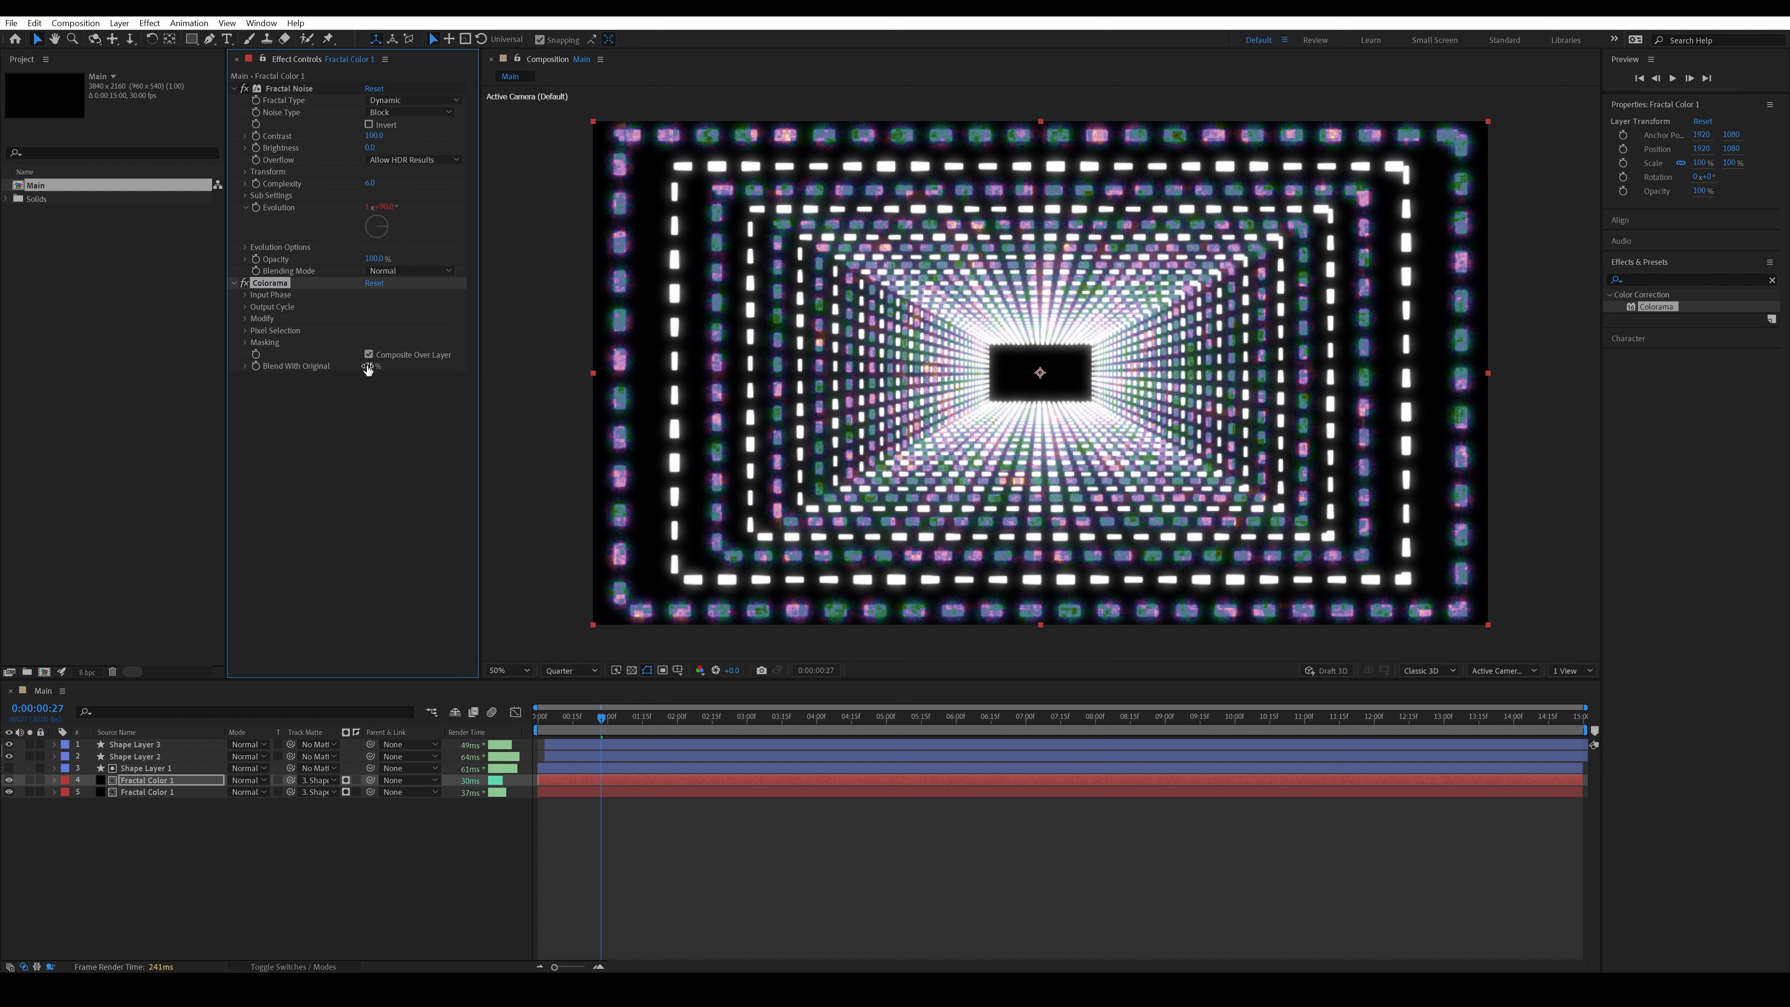
- Change the duplicated Fractal Color 1 layer's track matte to Shape Layer 2
left_click(325, 782)
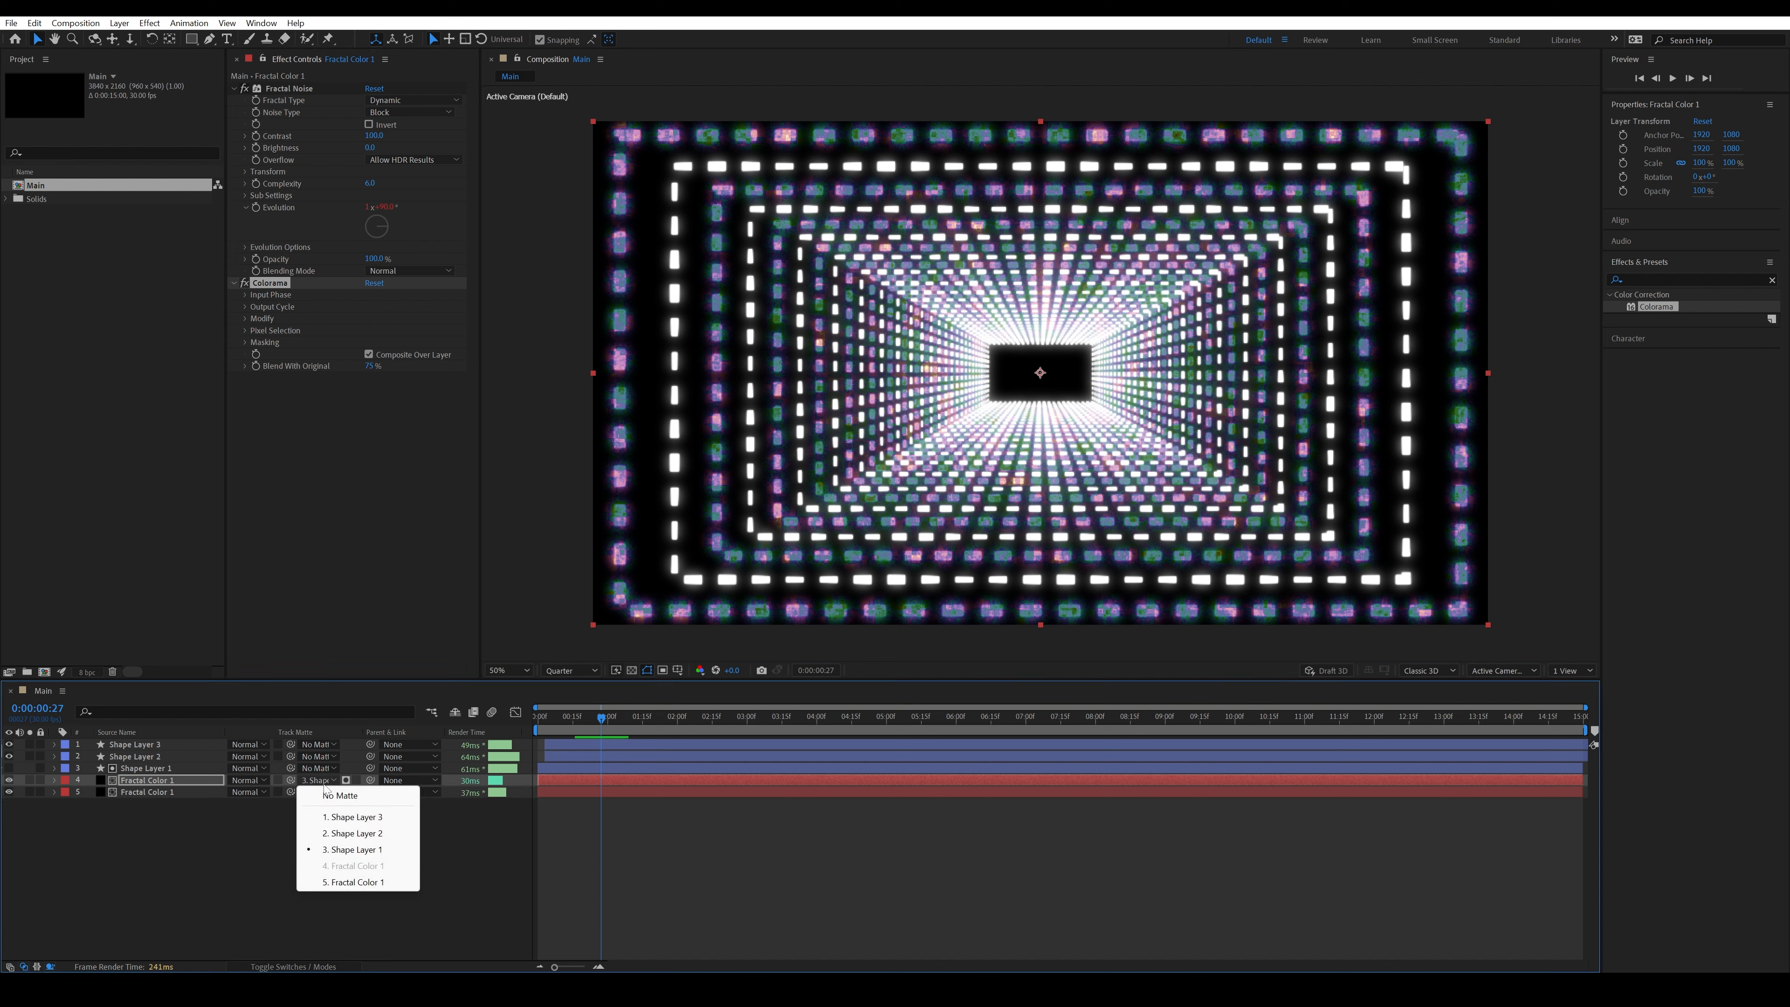
left_click(358, 832)
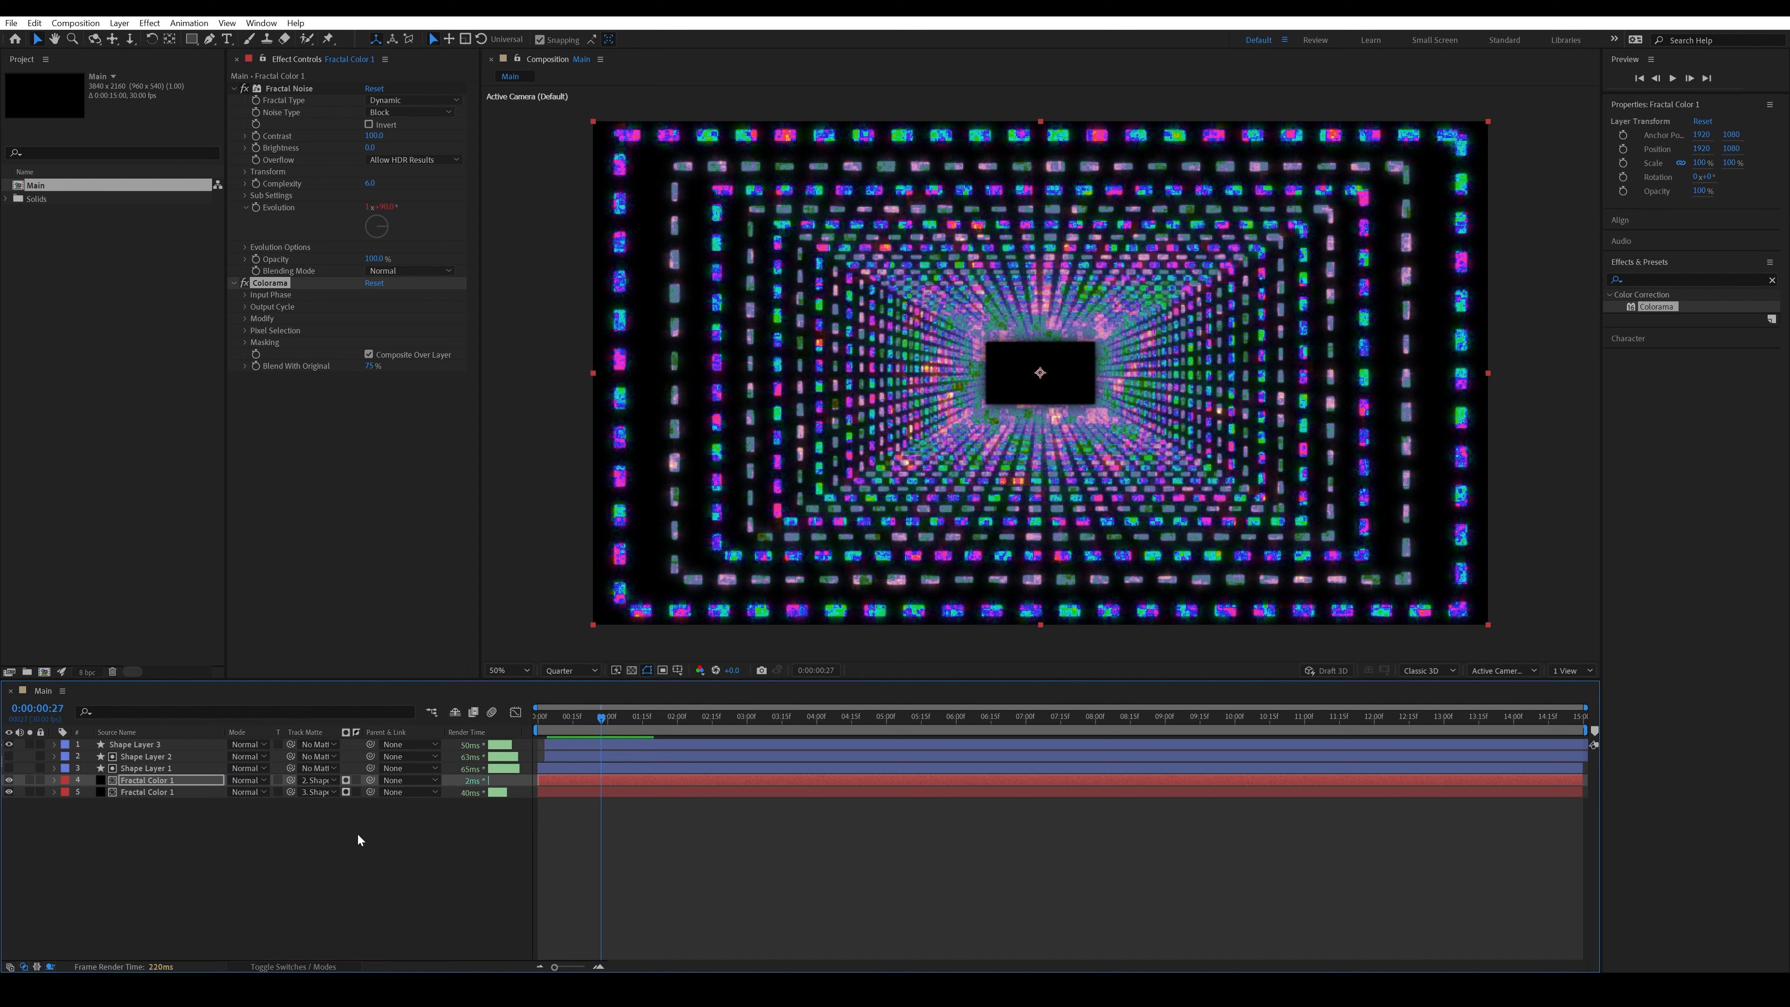
- Set the Fractal Noise contrast of the original Fractal Color 1 layer, matted by Shape Layer 1, to 15
left_click(153, 792)
left_click(373, 135)
type("10")
key("Return")
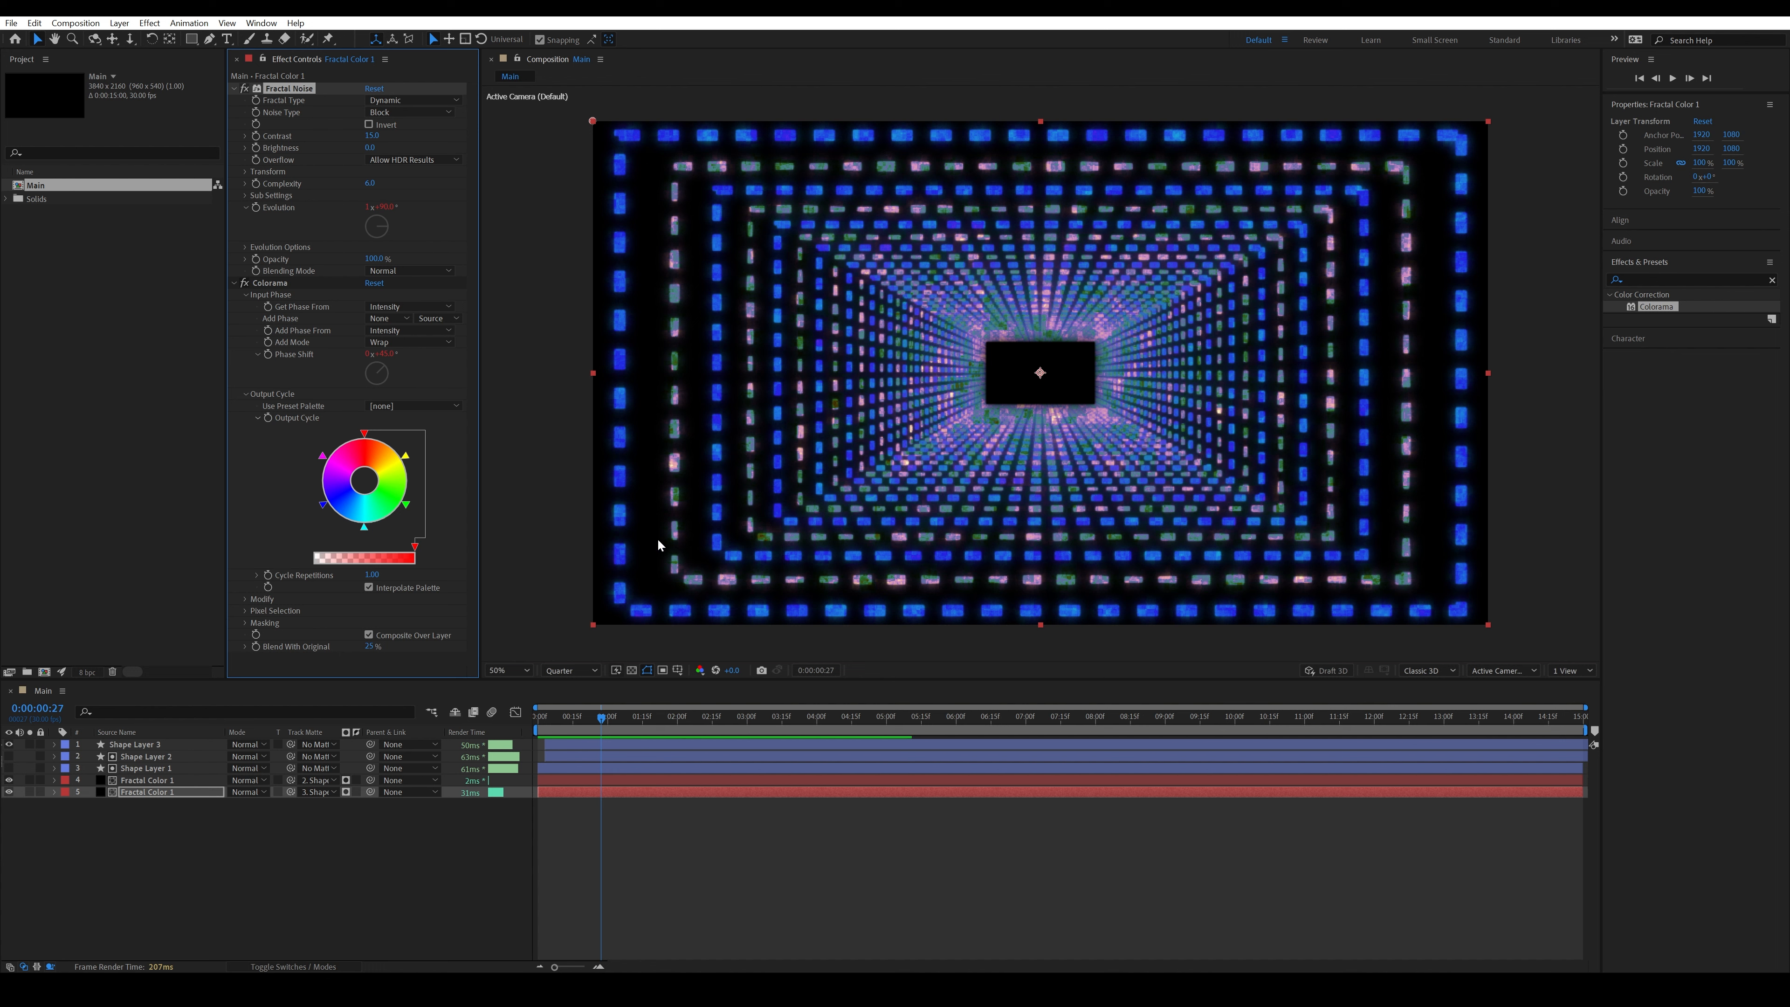
- Rename the duplicated Fractal Color 1 layer, the one matted by Shape Layer 2, as Fractal Color 2
left_click(159, 780)
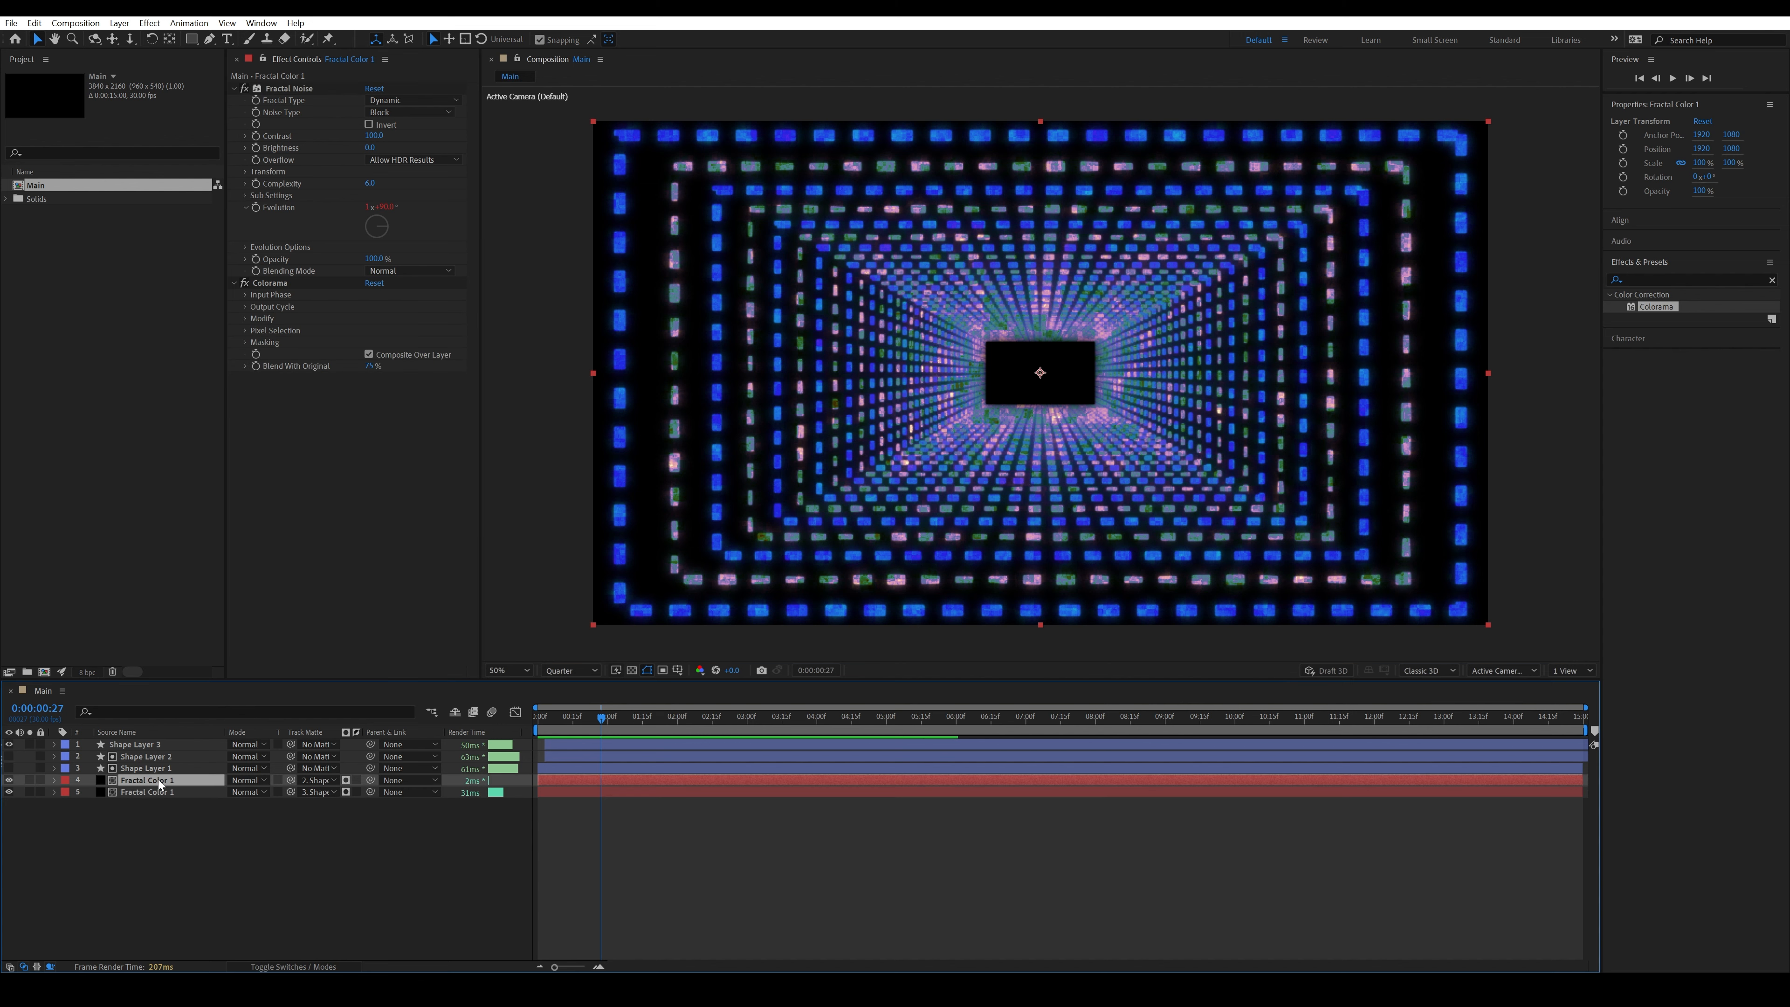
key("Return")
type("Fra")
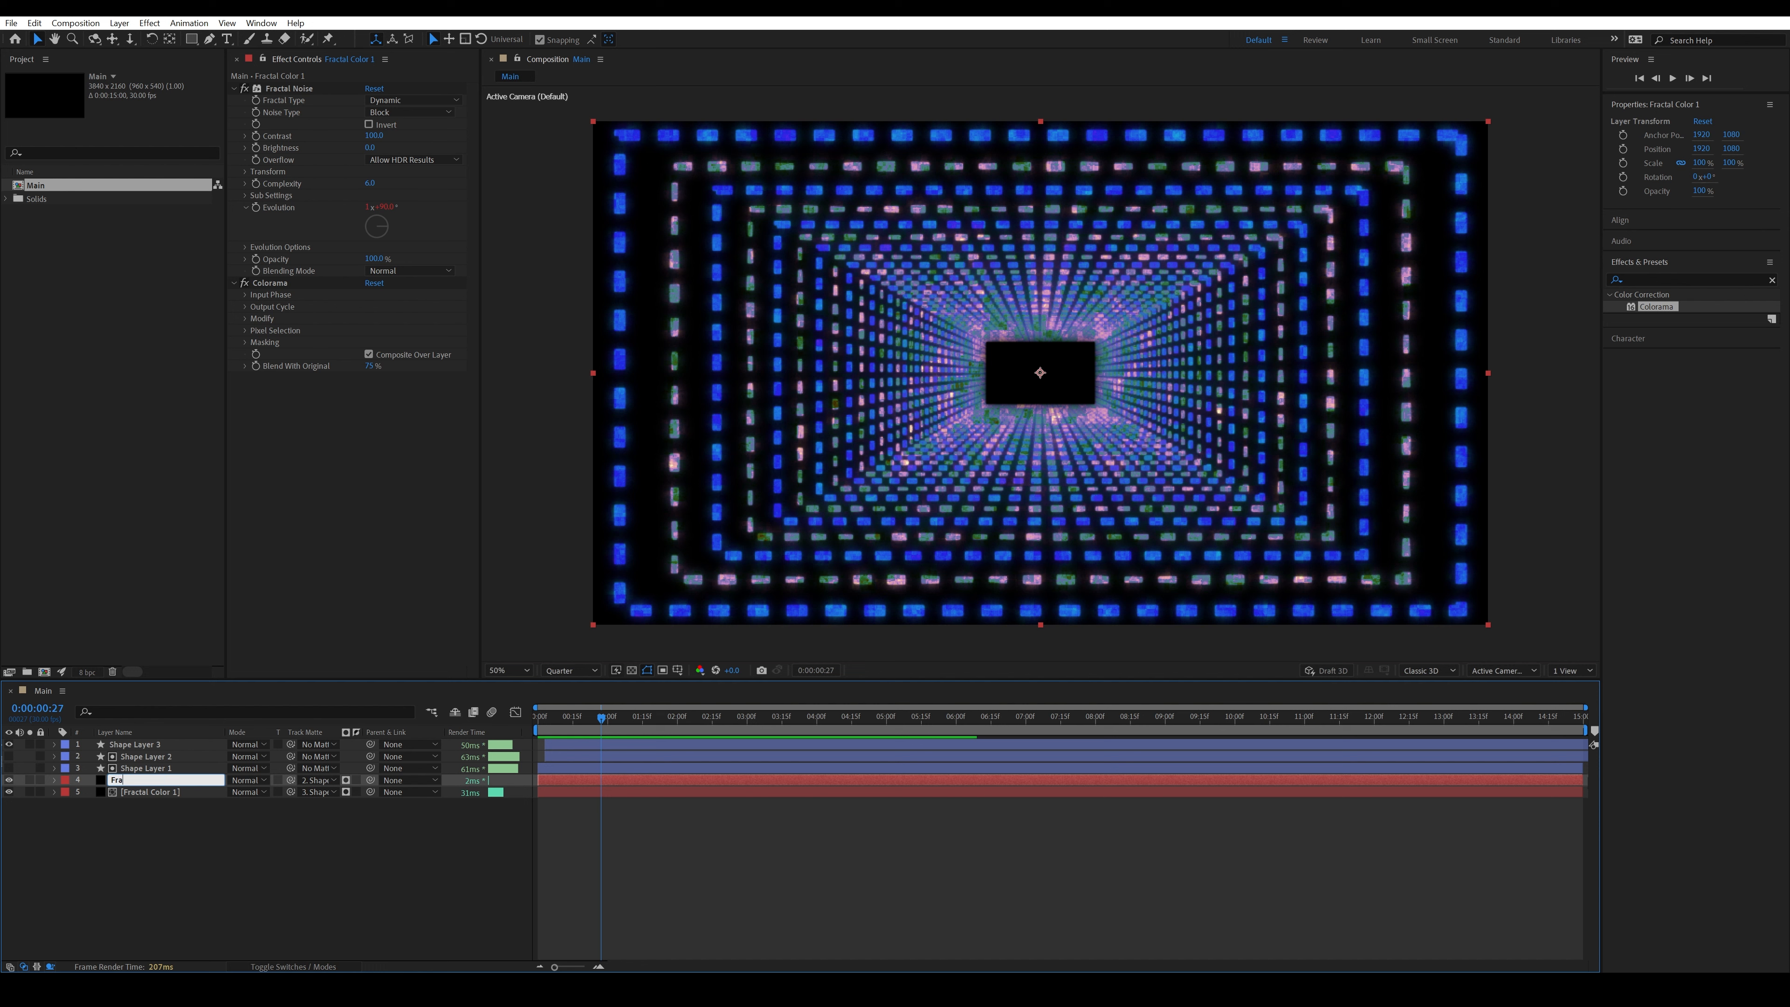
type("ctal Color 2")
key("Return")
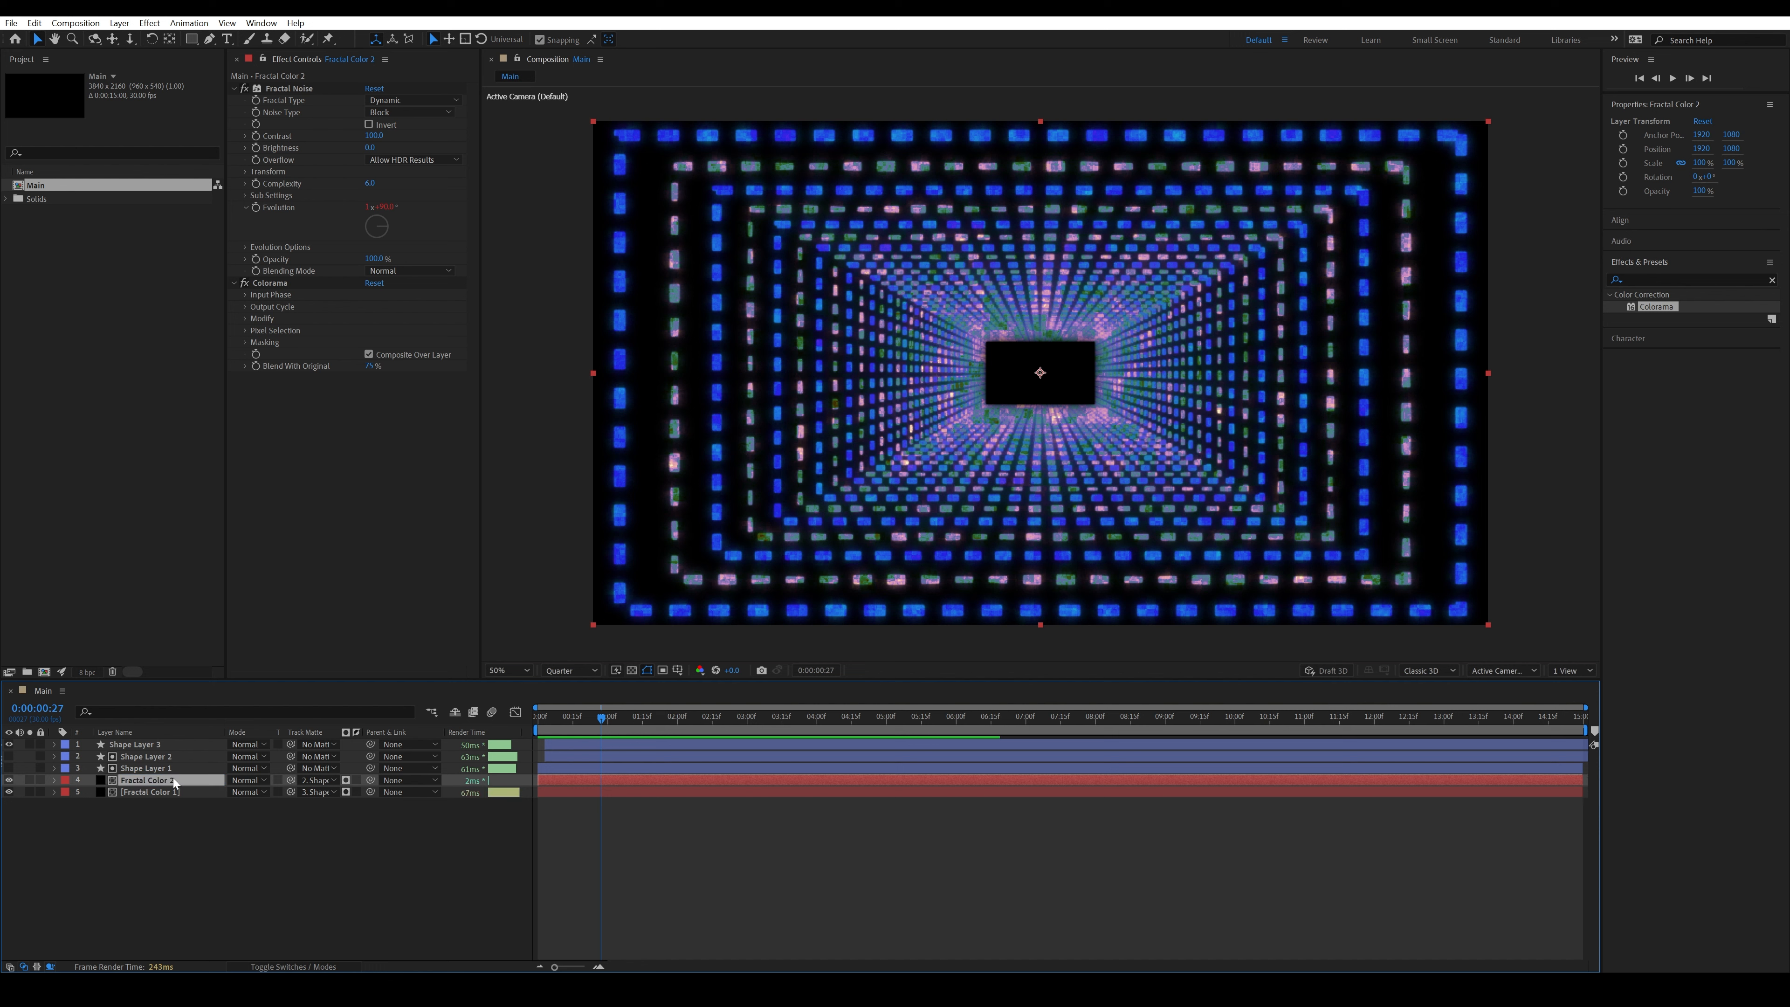
- Duplicate the Fractal Color 2 layer and change the copy's track matte to Shape Layer 3
key("ctrl+d")
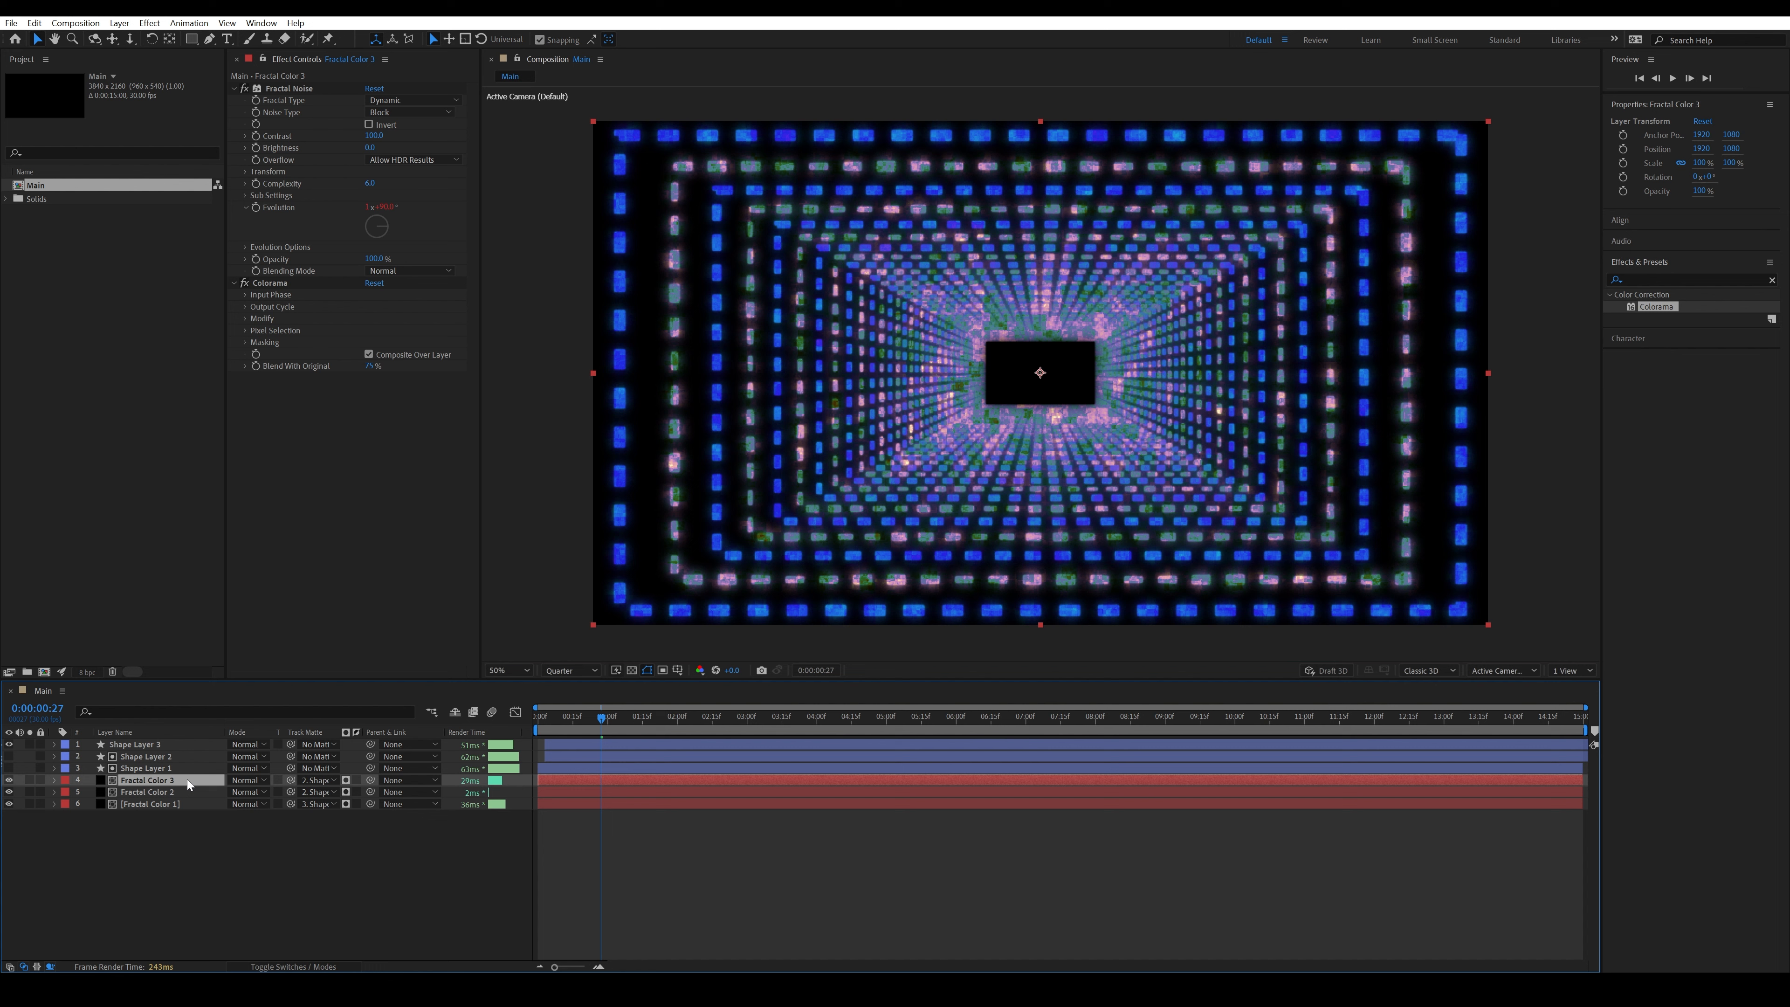
left_click(316, 780)
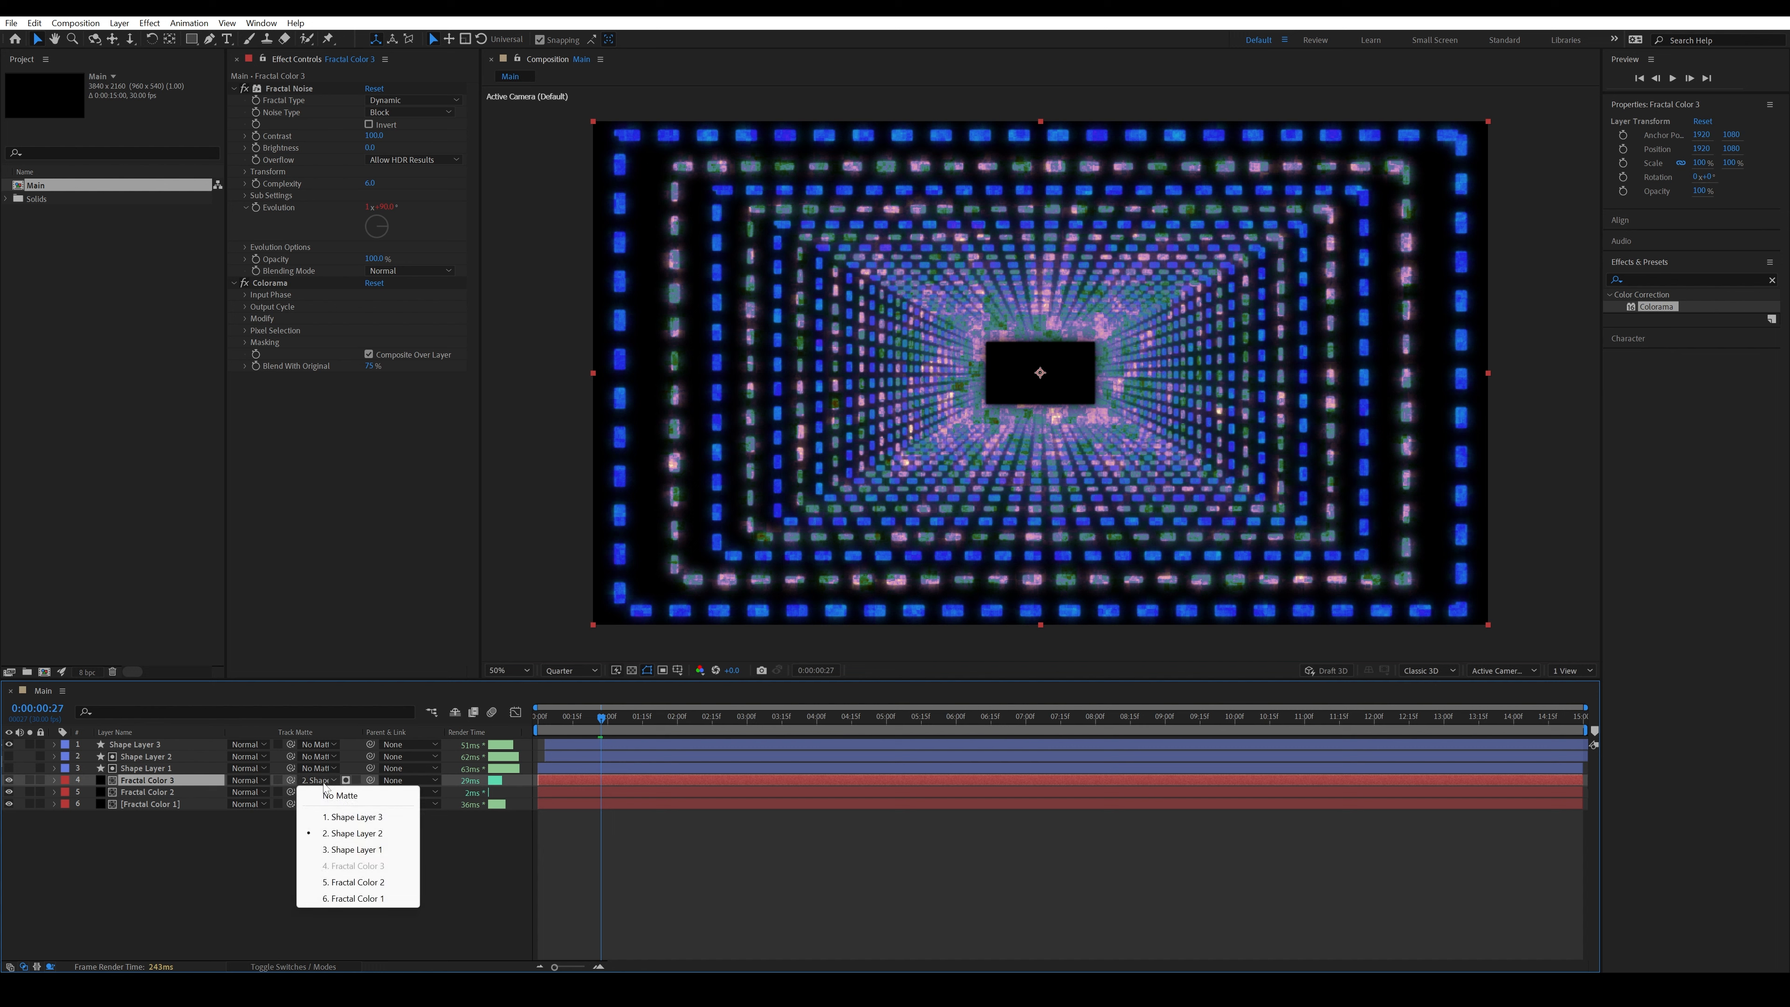
left_click(354, 817)
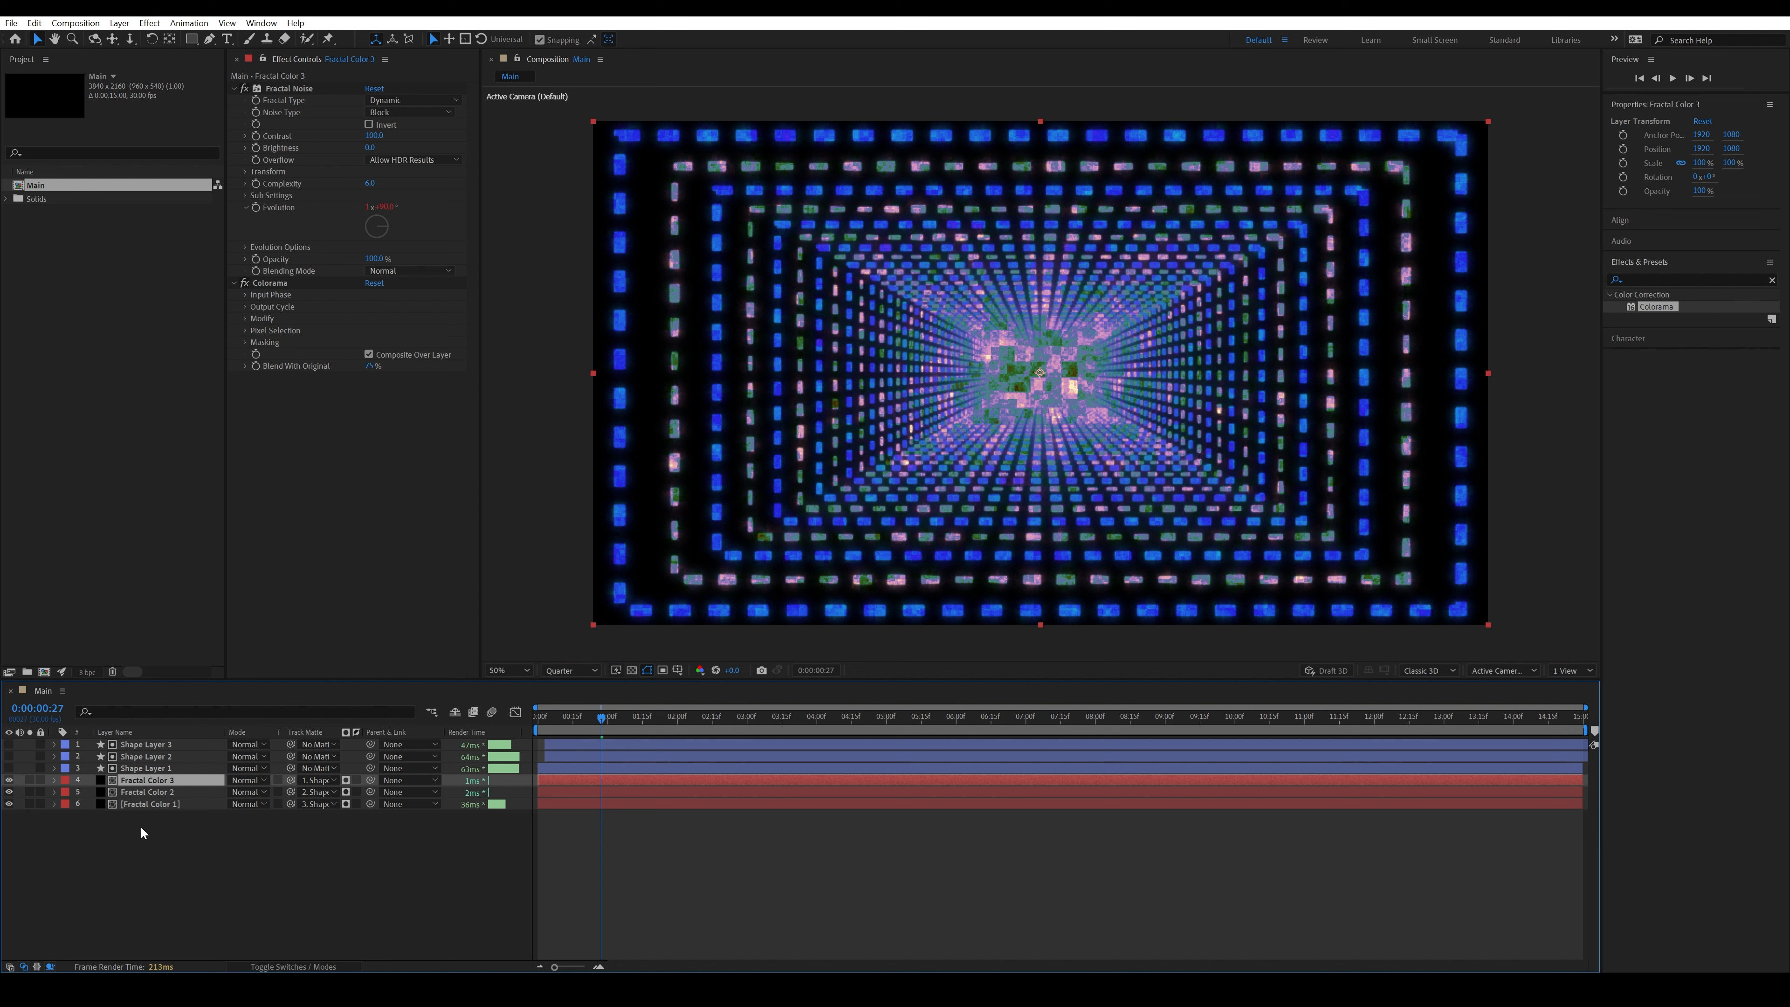
- Check that each Fractal Color layer is paired through its track matte with the shape layer of the same number
left_click(162, 805)
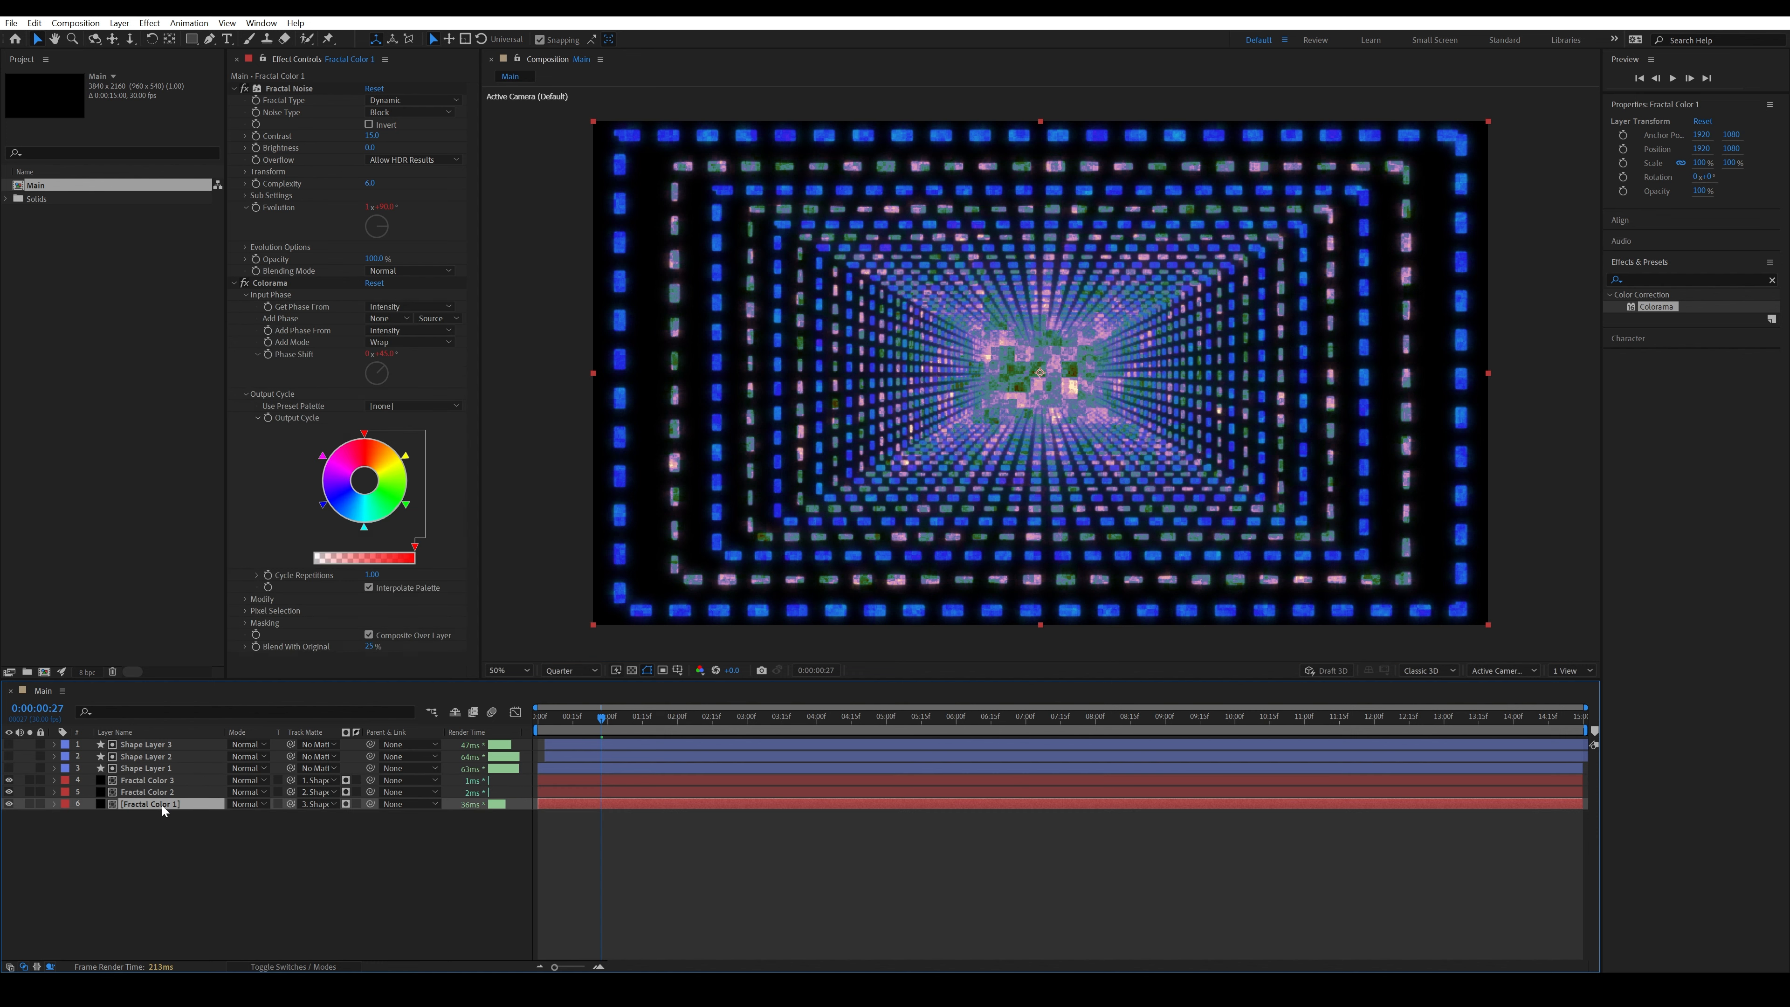
left_click(168, 768)
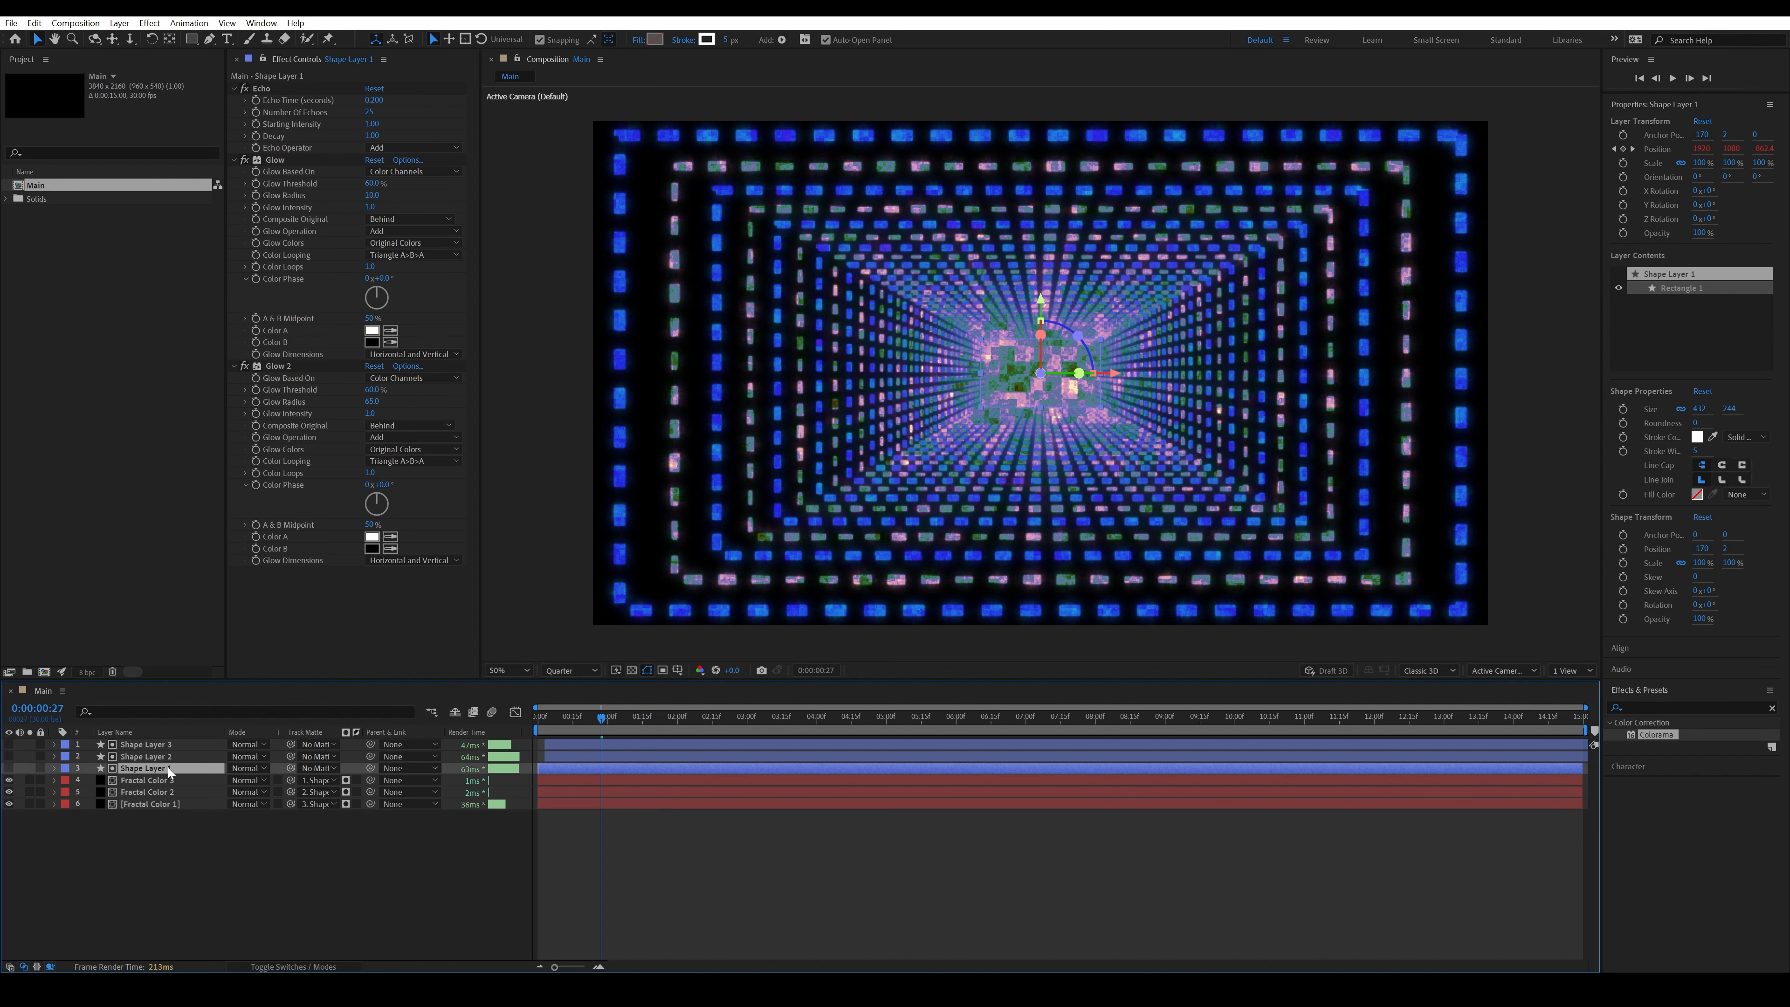
left_click(172, 792)
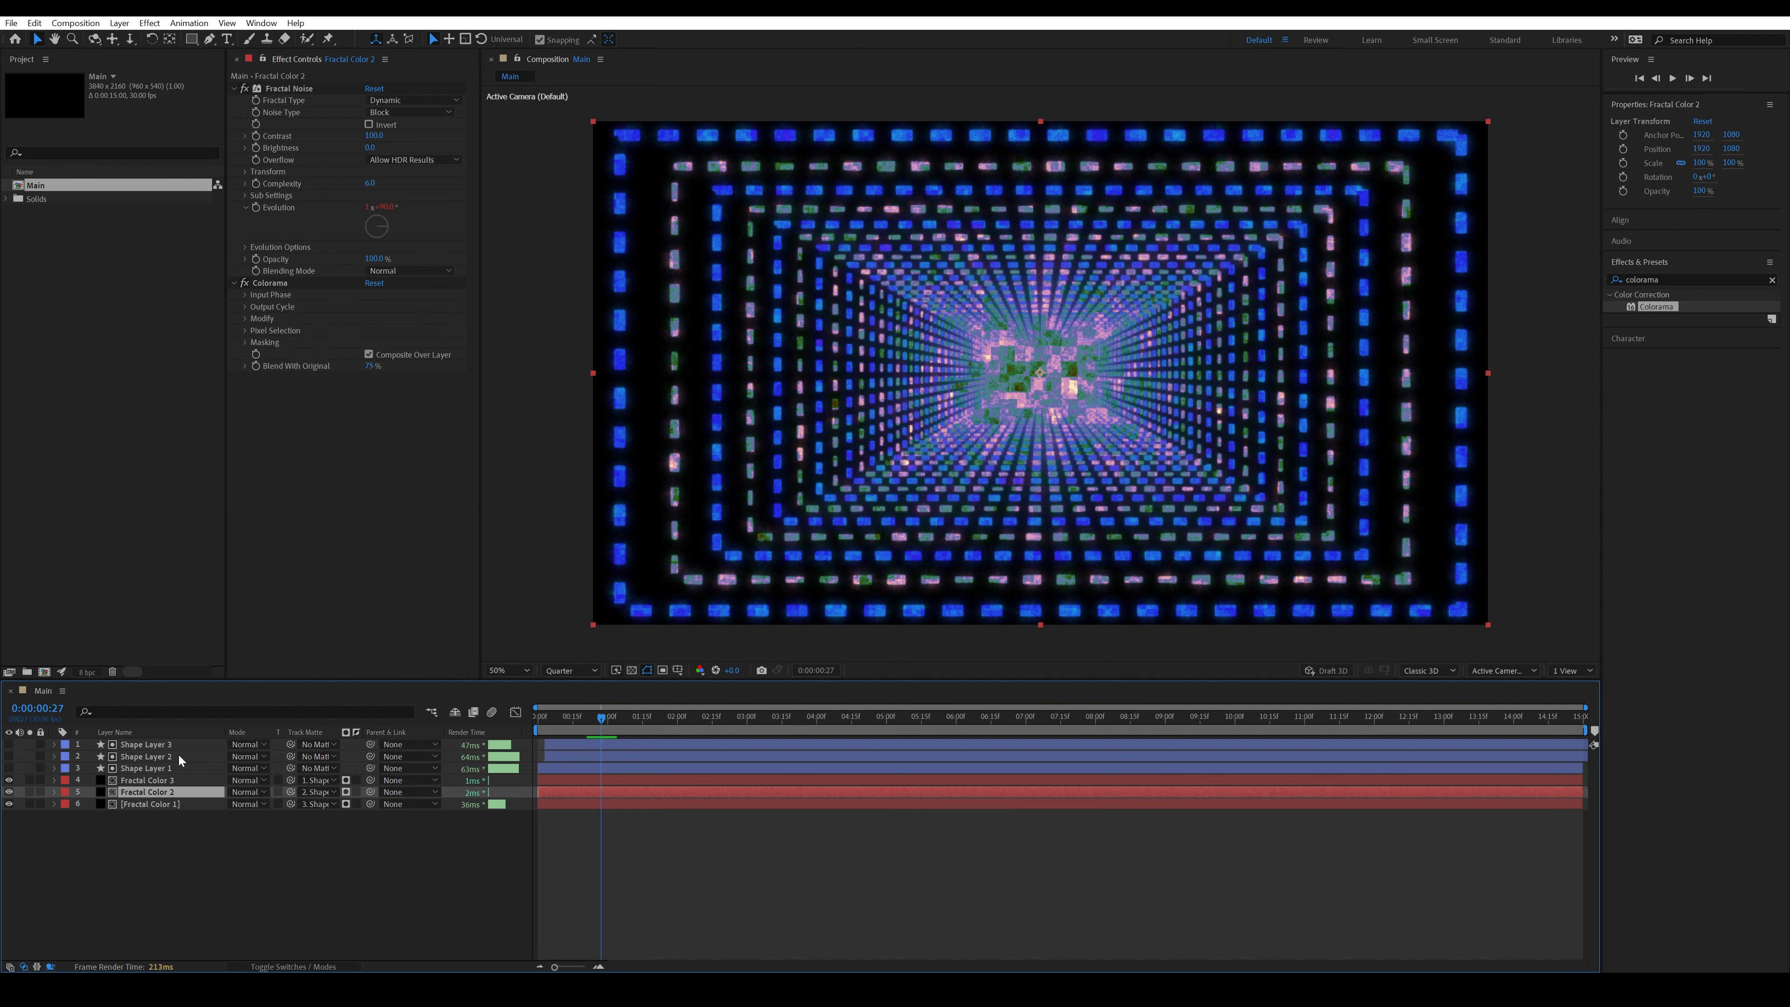
left_click(176, 756)
left_click(169, 780)
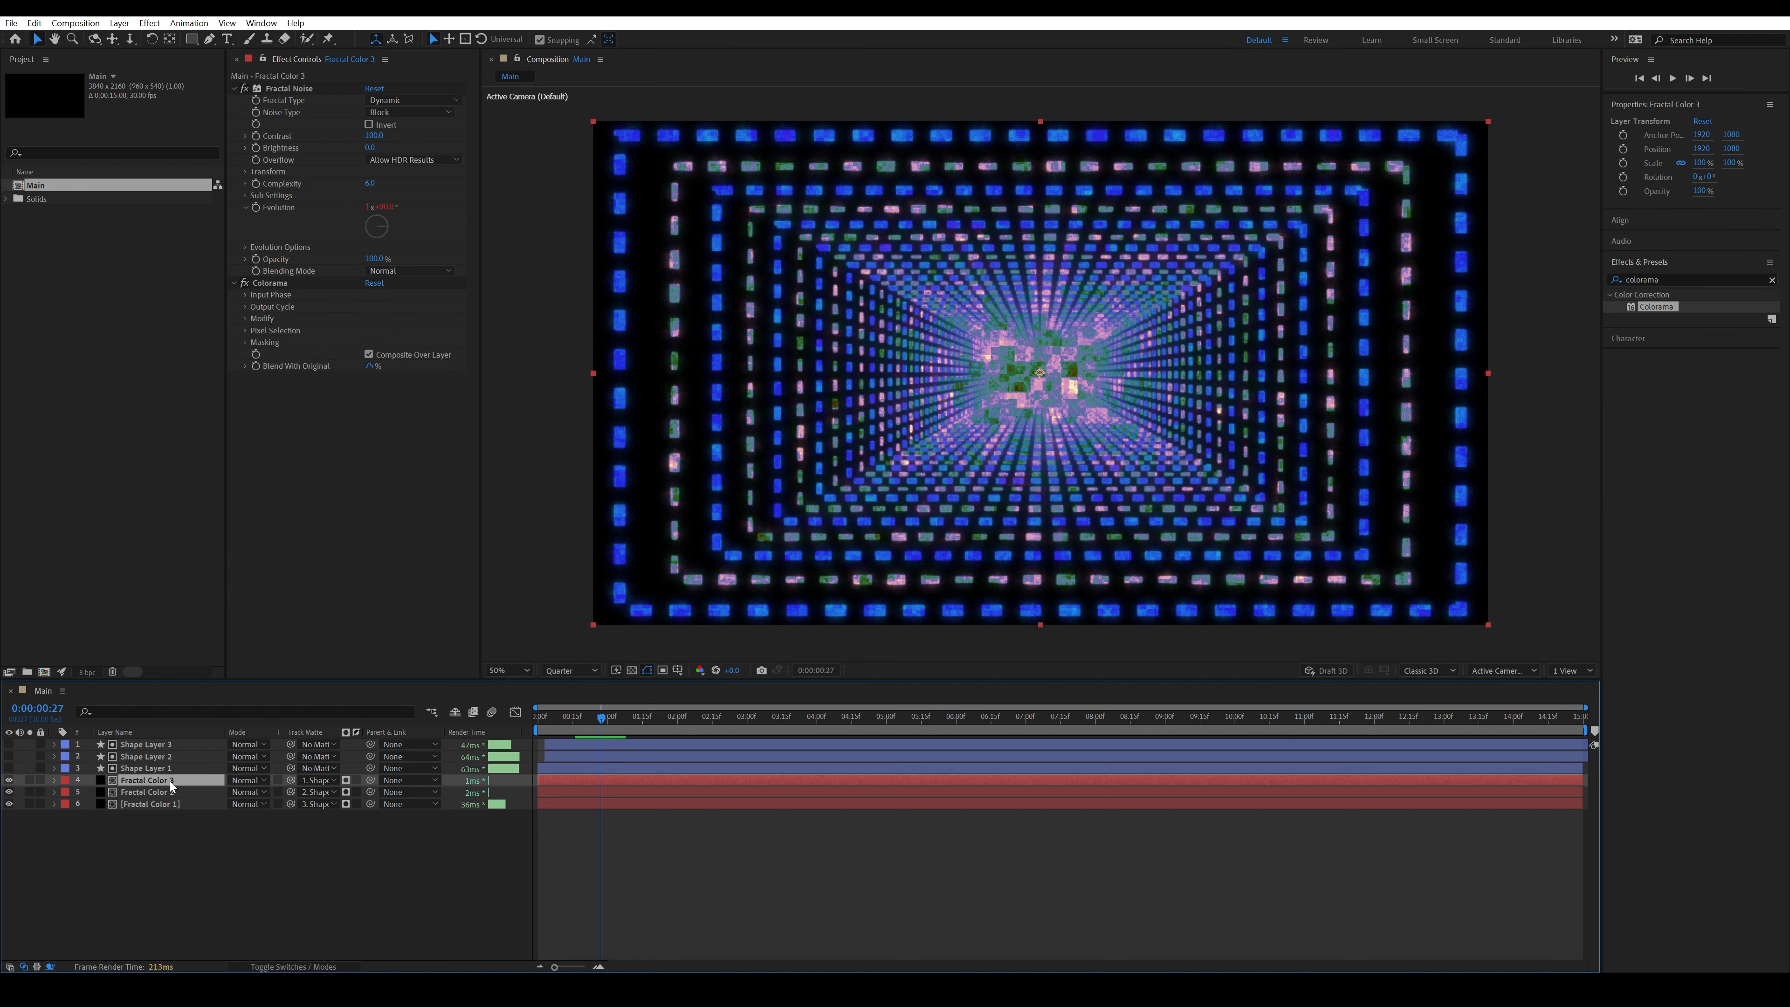
left_click(179, 746)
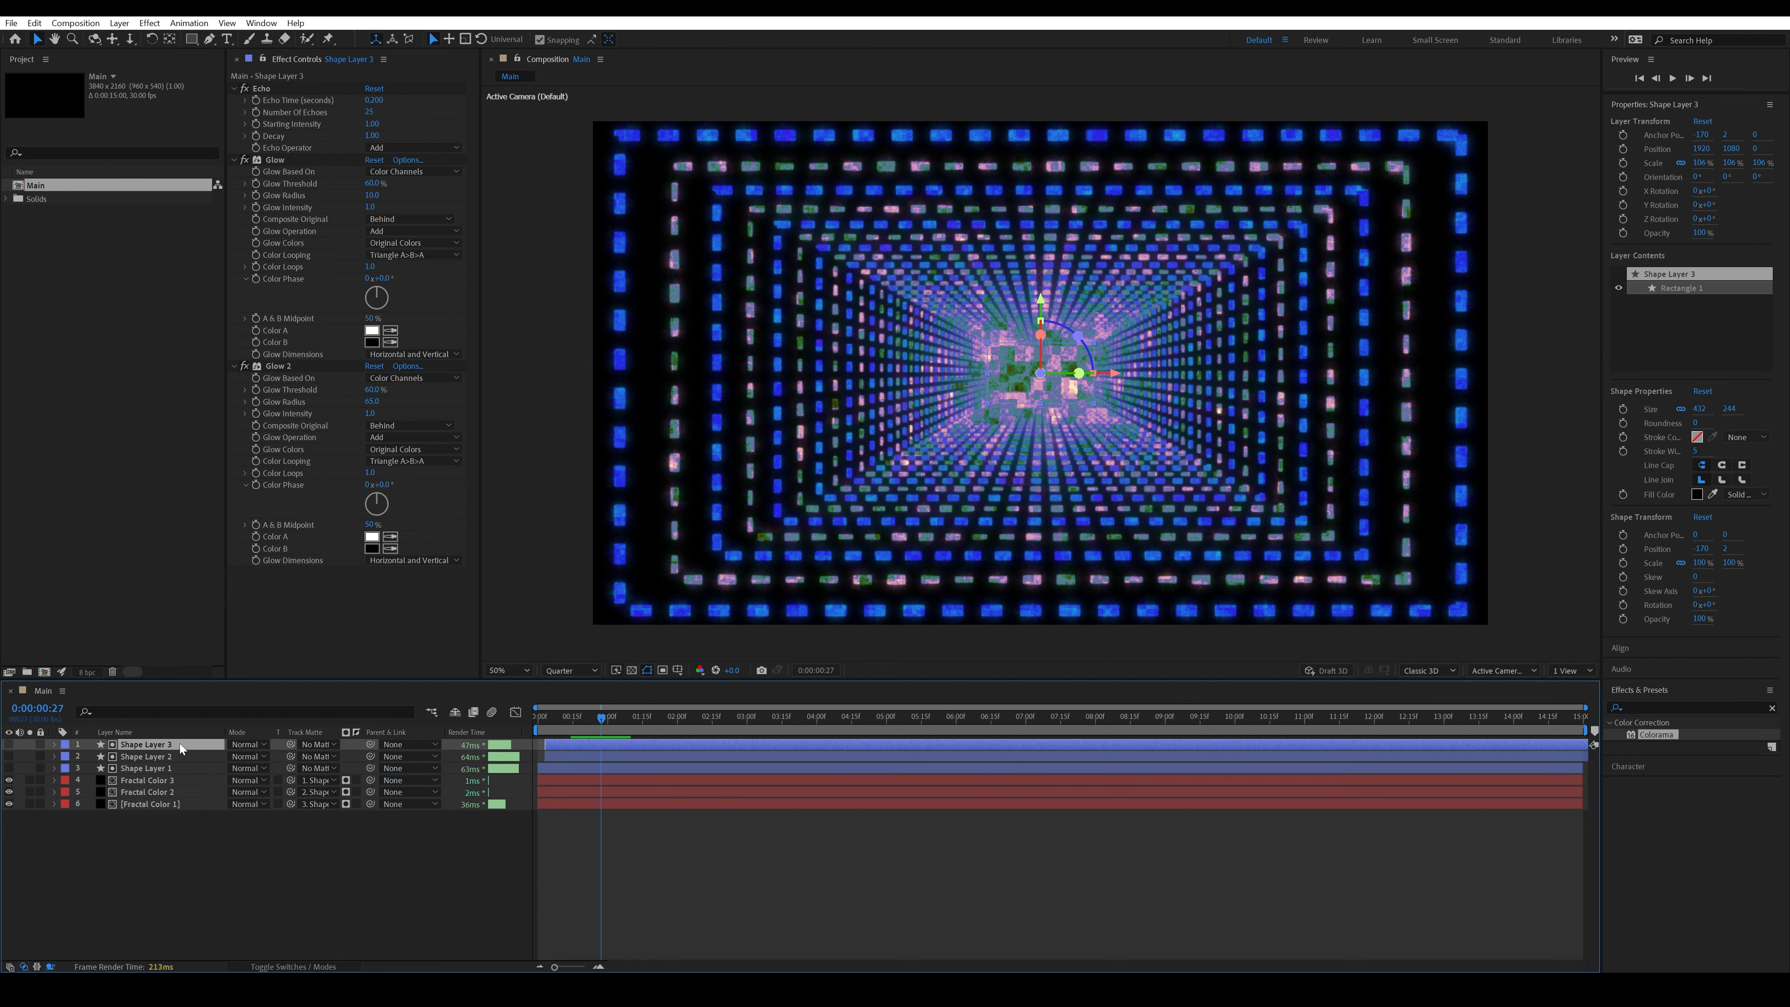
left_click(317, 781)
left_click(252, 843)
left_click(310, 792)
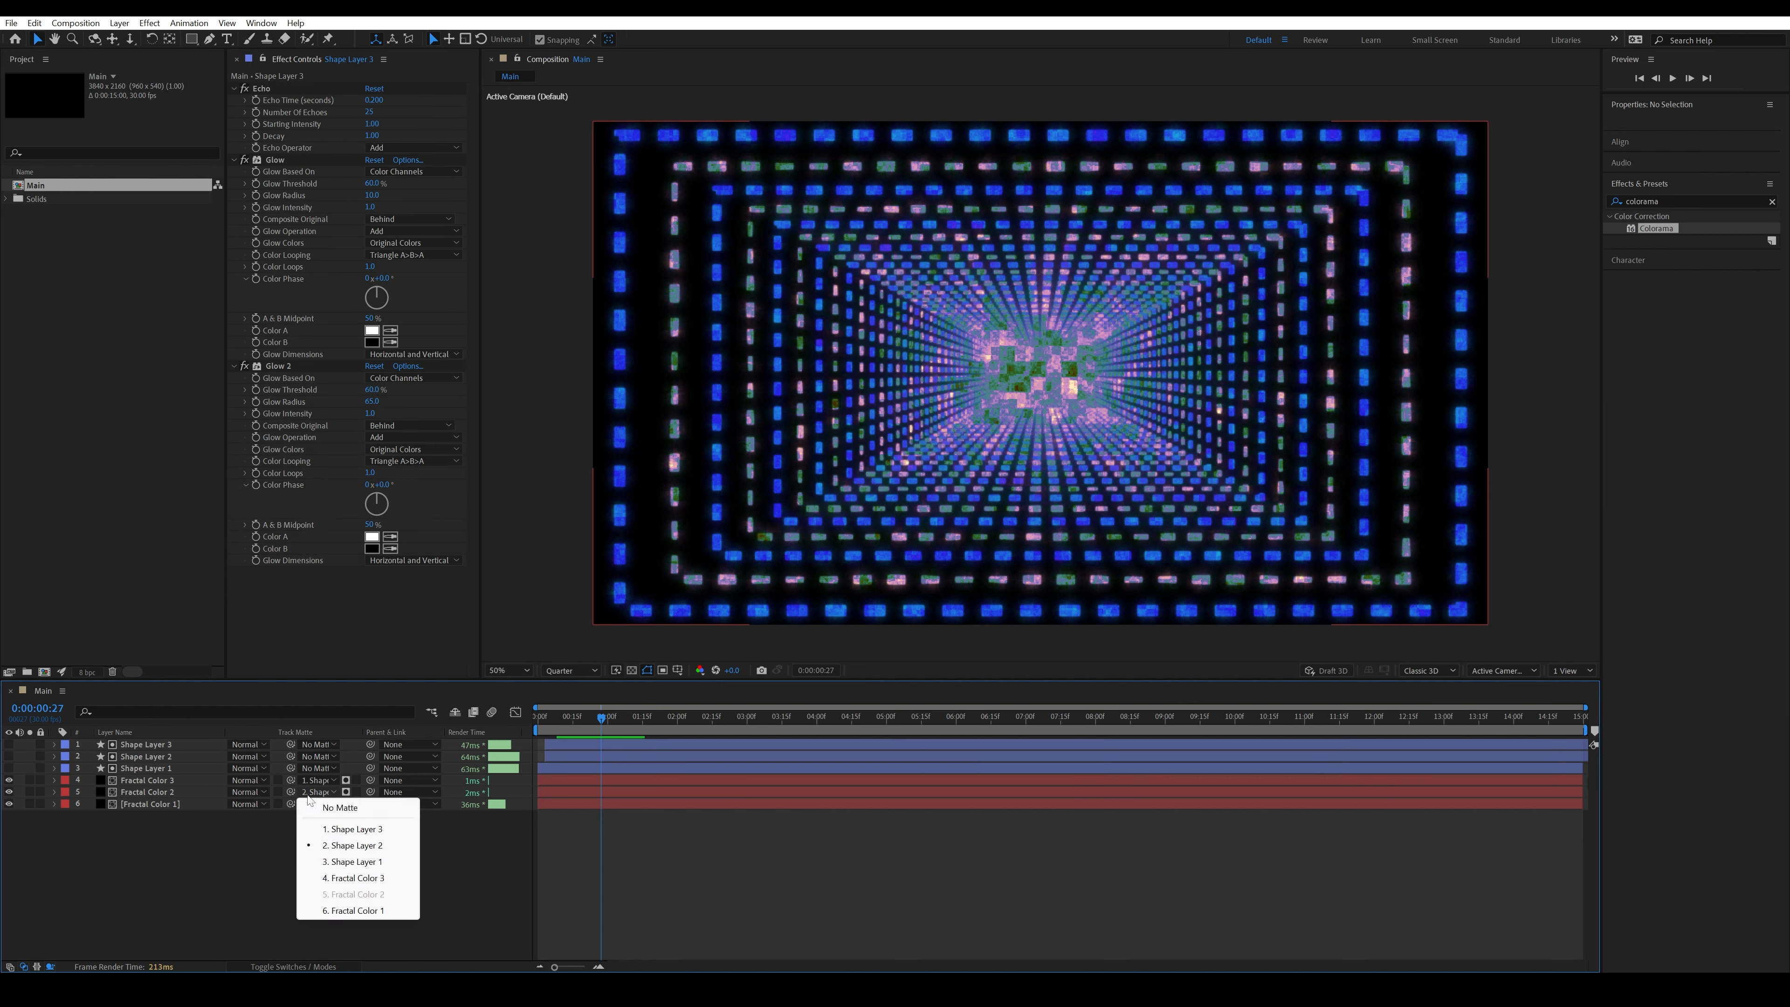
left_click(227, 849)
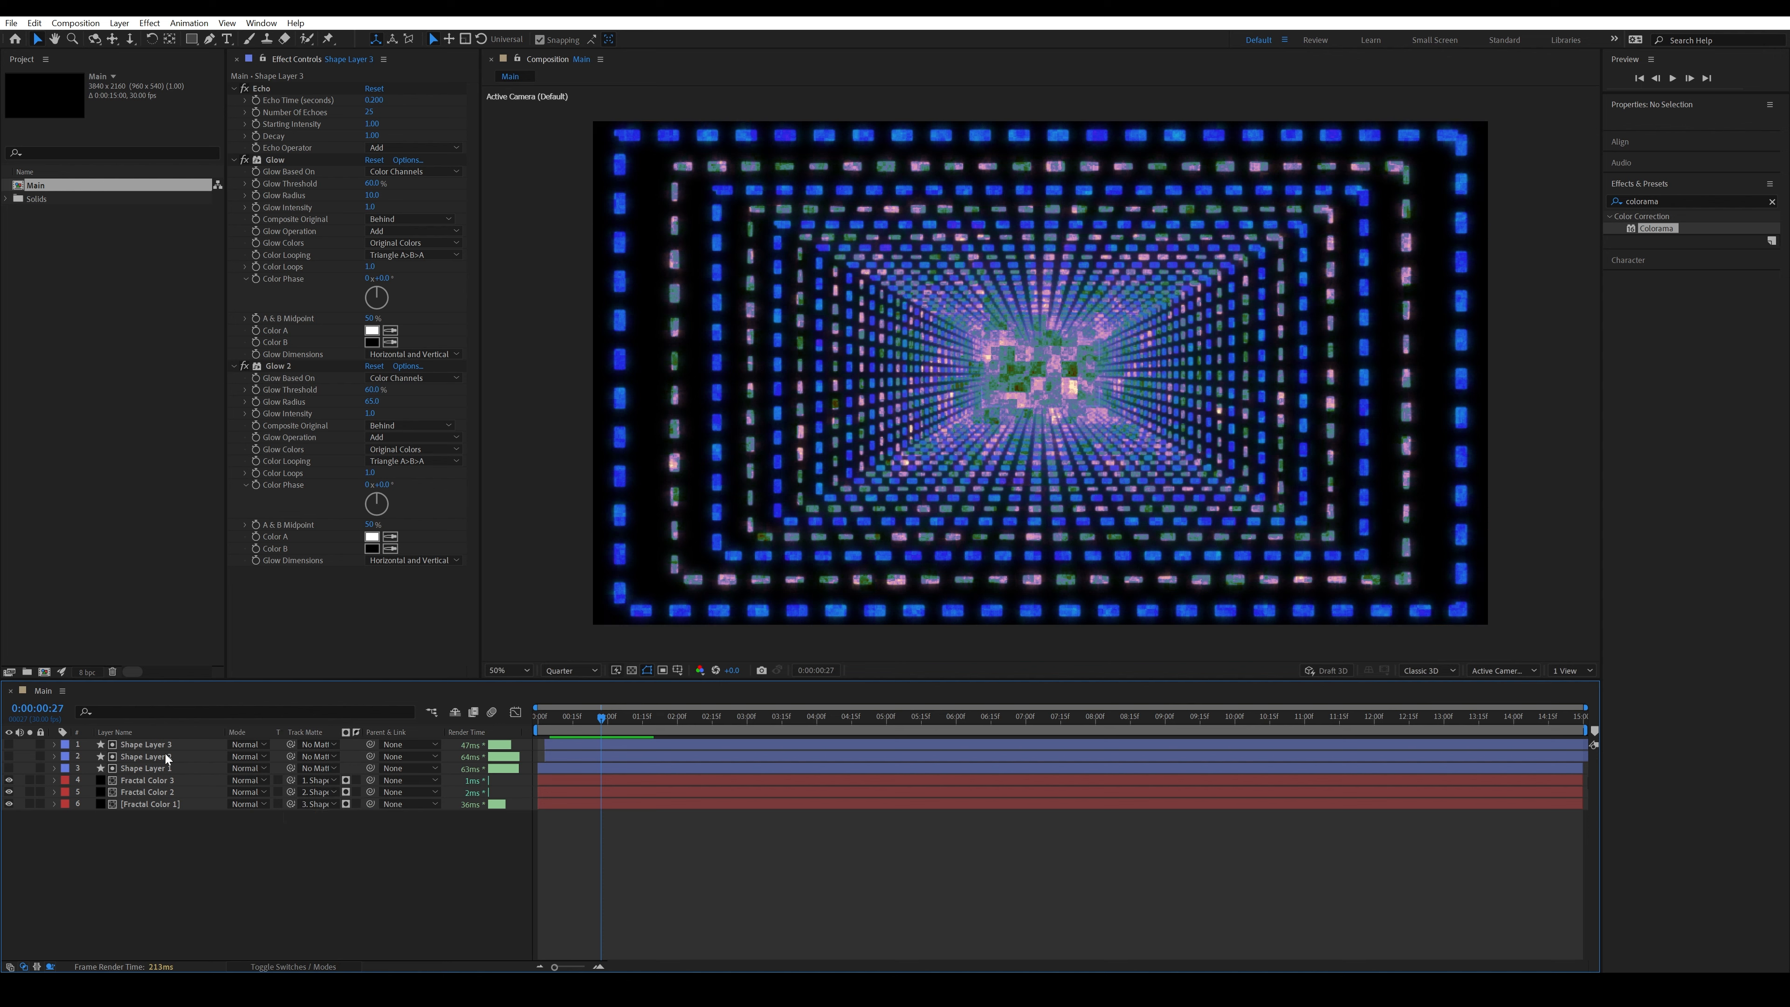
left_click(168, 804)
left_click(171, 769)
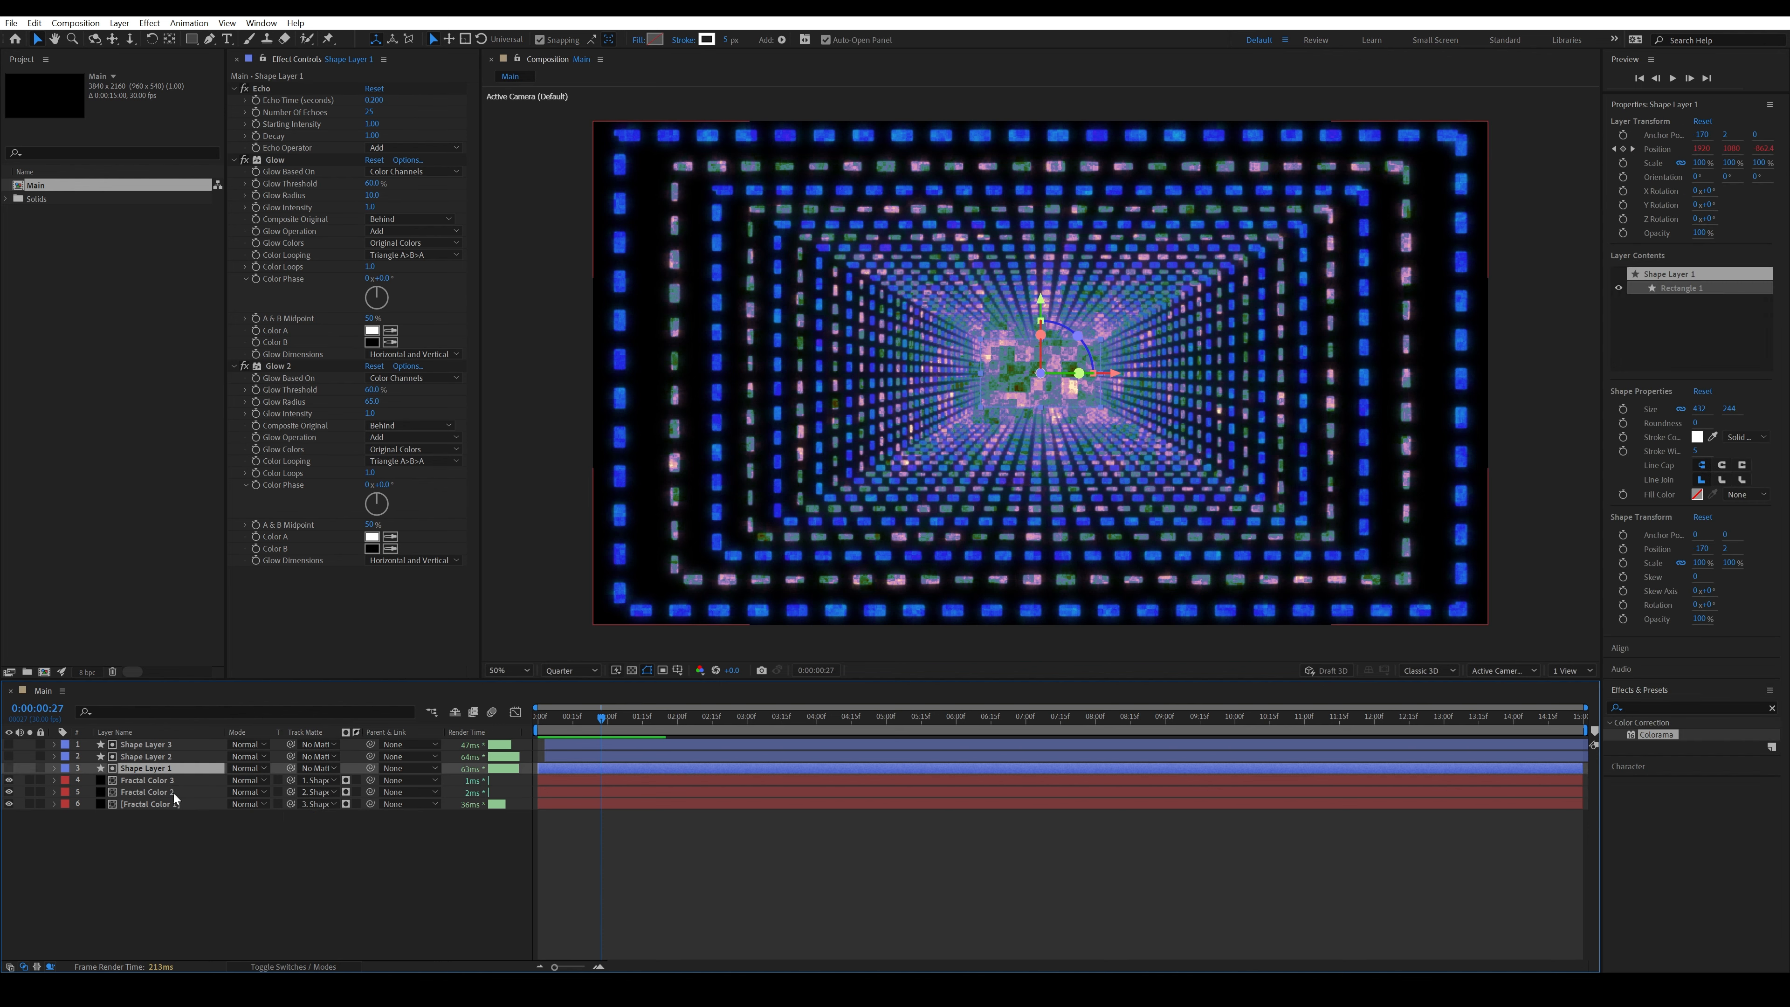
left_click(174, 792)
left_click(176, 756)
left_click(179, 779)
left_click(182, 745)
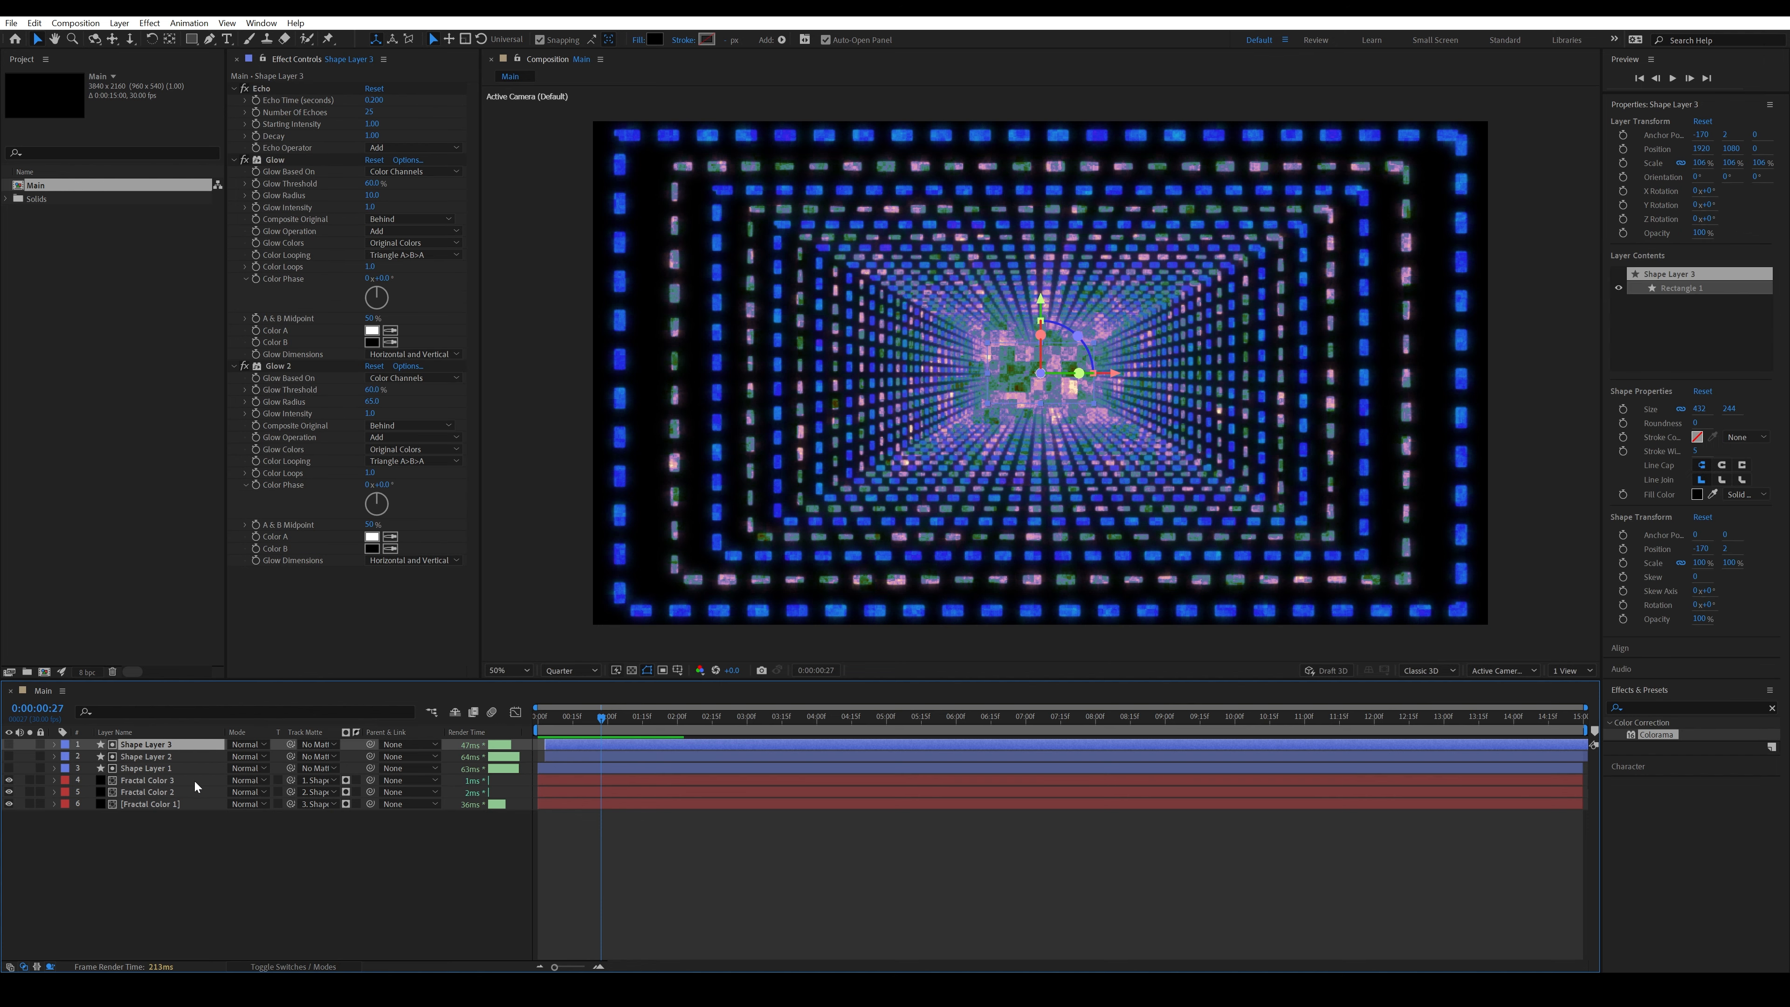
- Create a text layer reading LOOP near the tunnel's centre and move it to the top of the layer stack
left_click(203, 803)
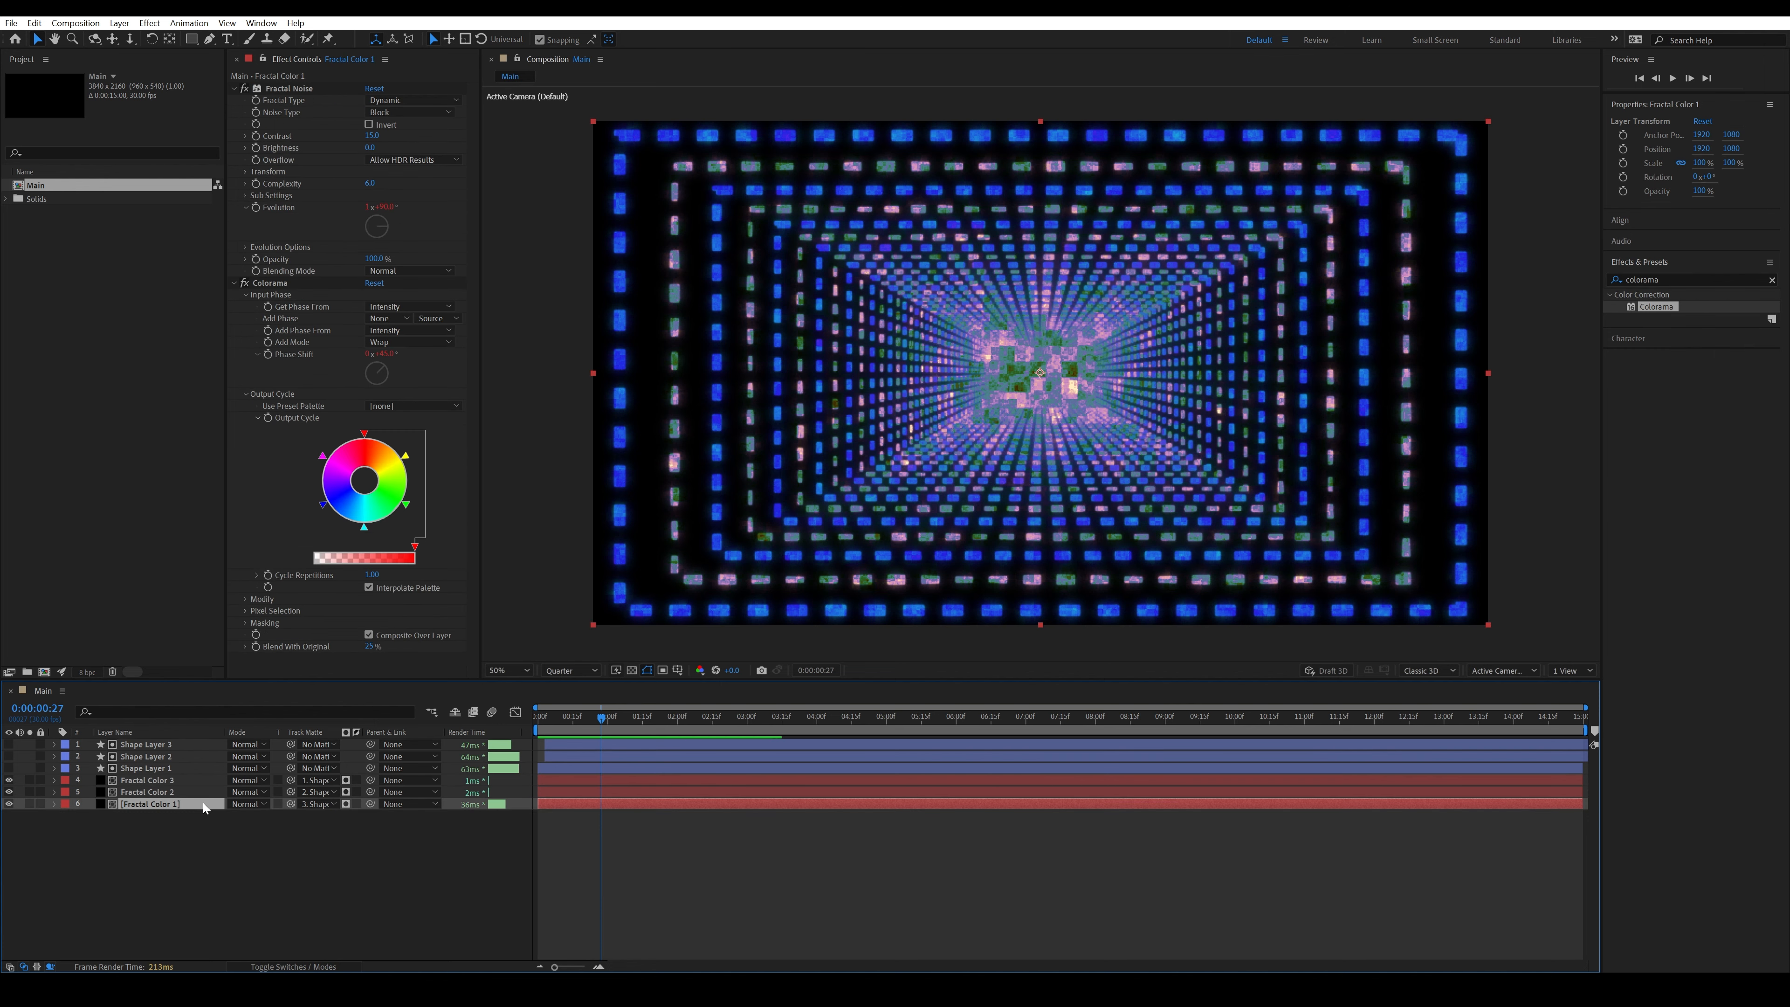
left_click(227, 39)
left_click(952, 386)
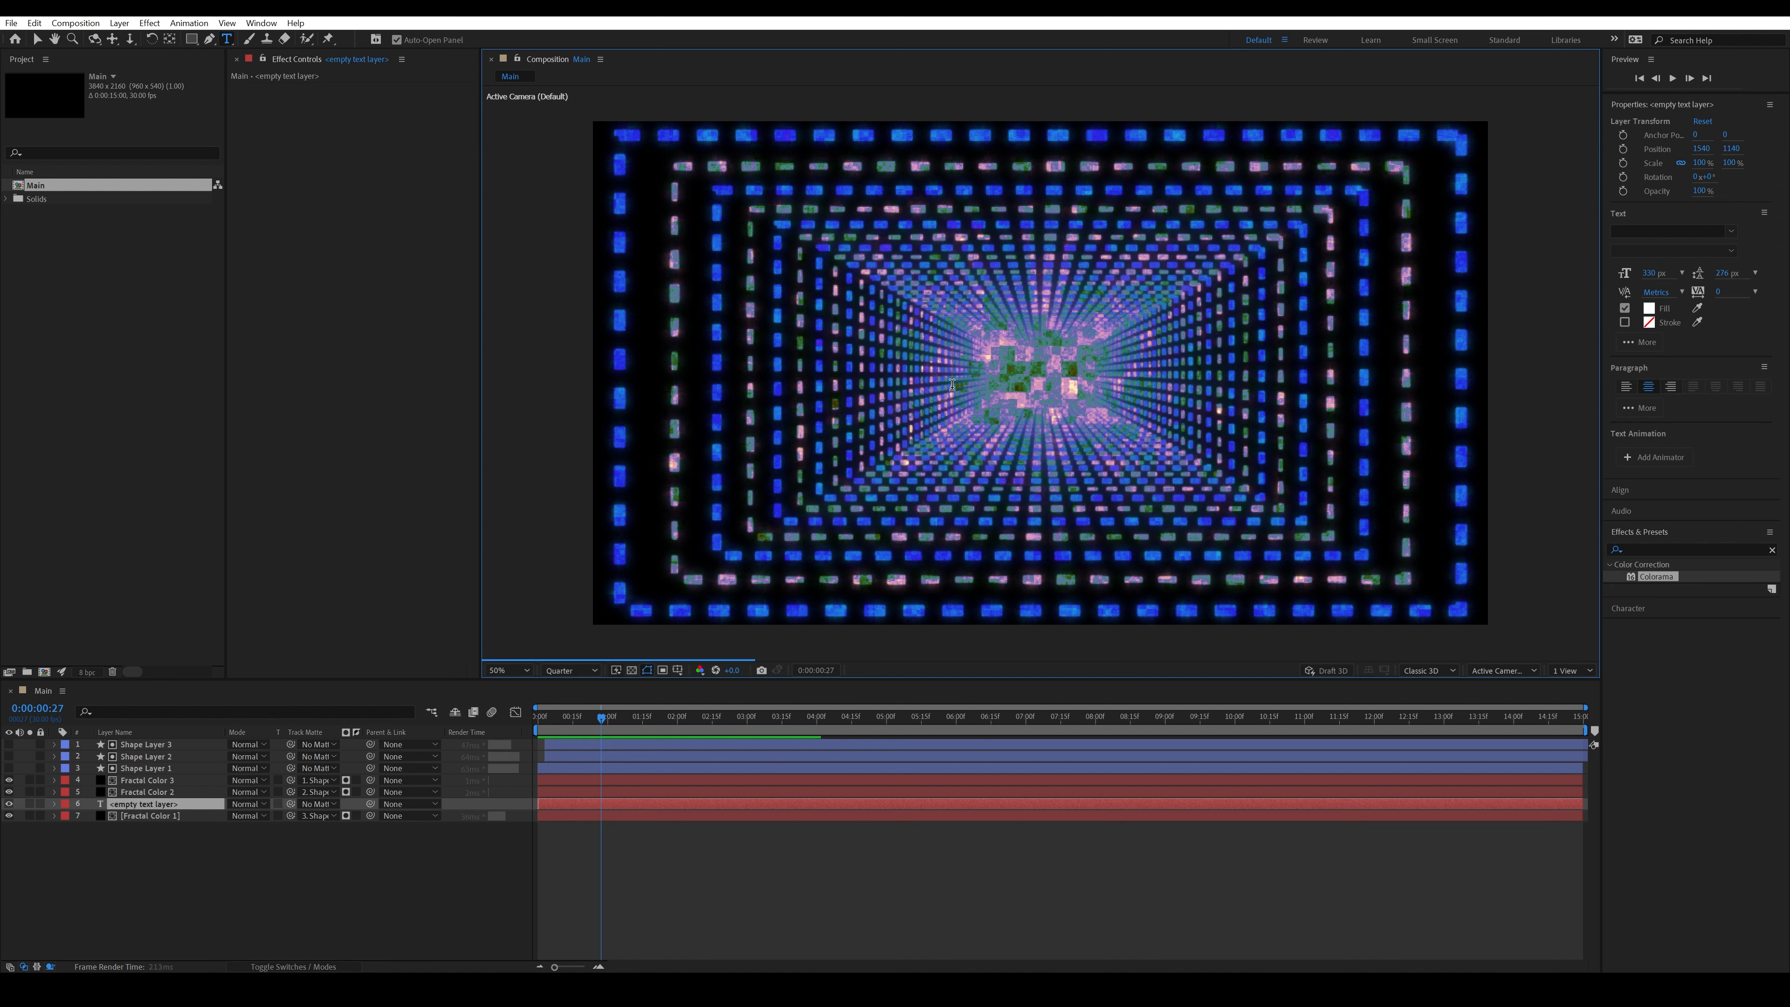
type("LOOP")
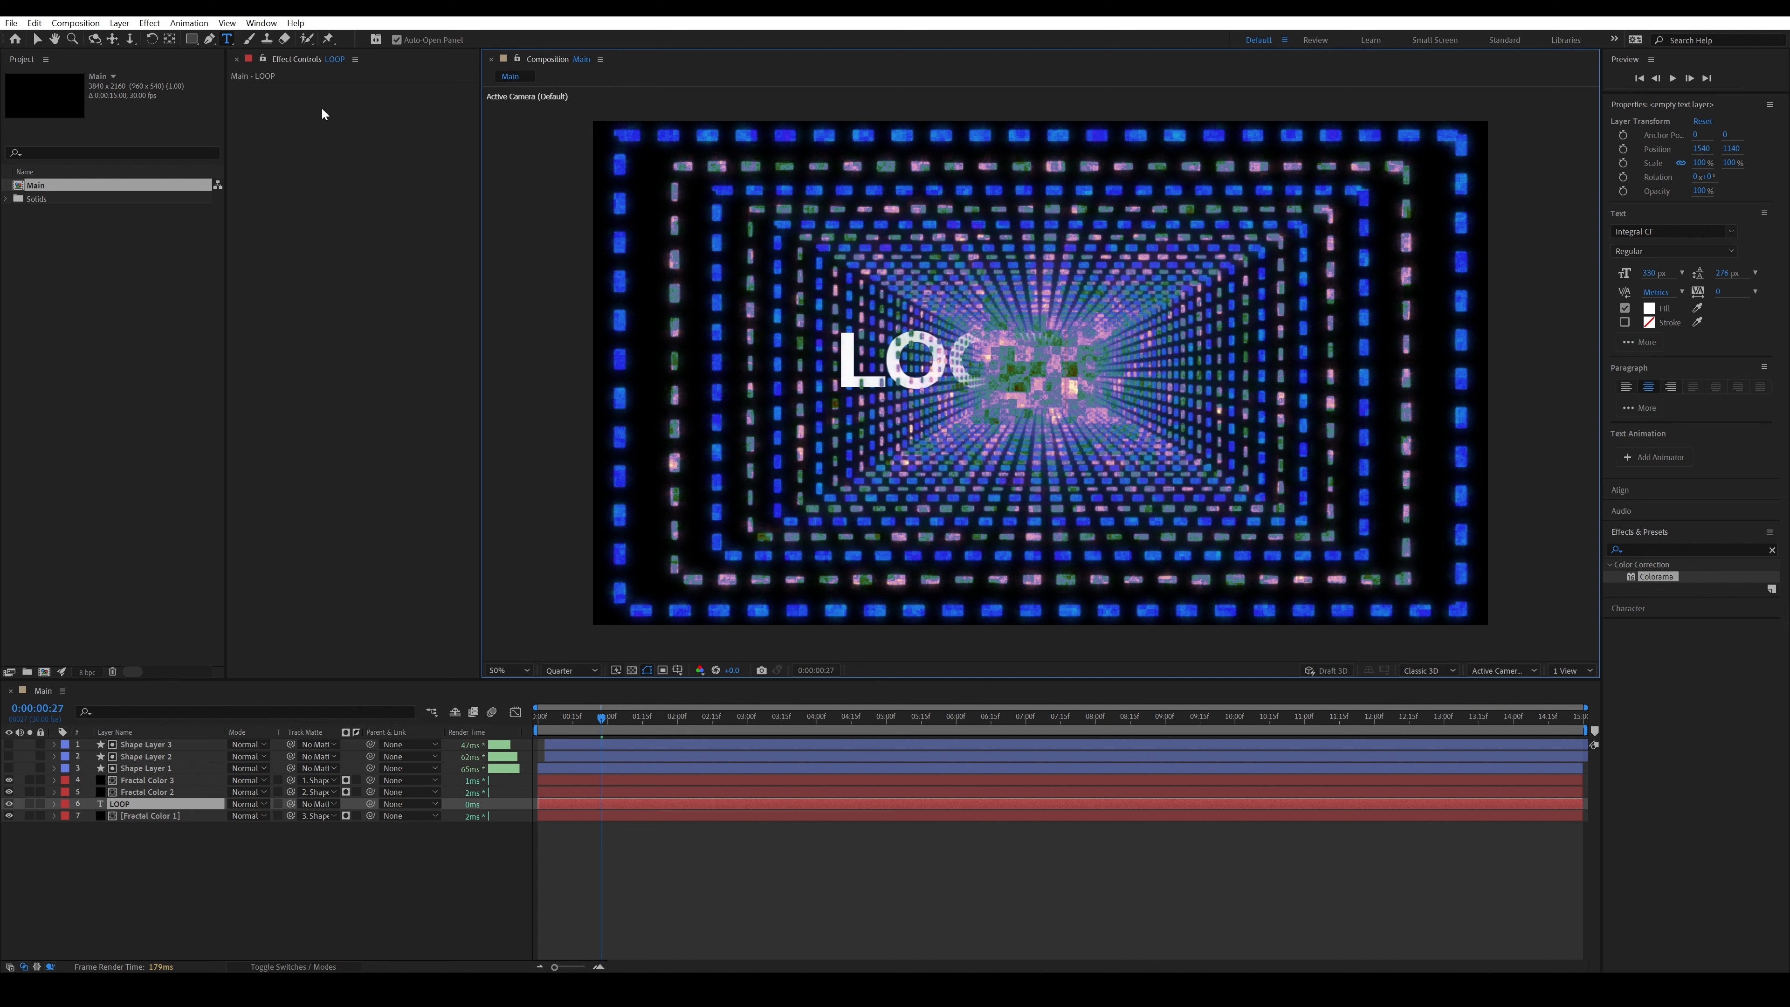
left_click(37, 39)
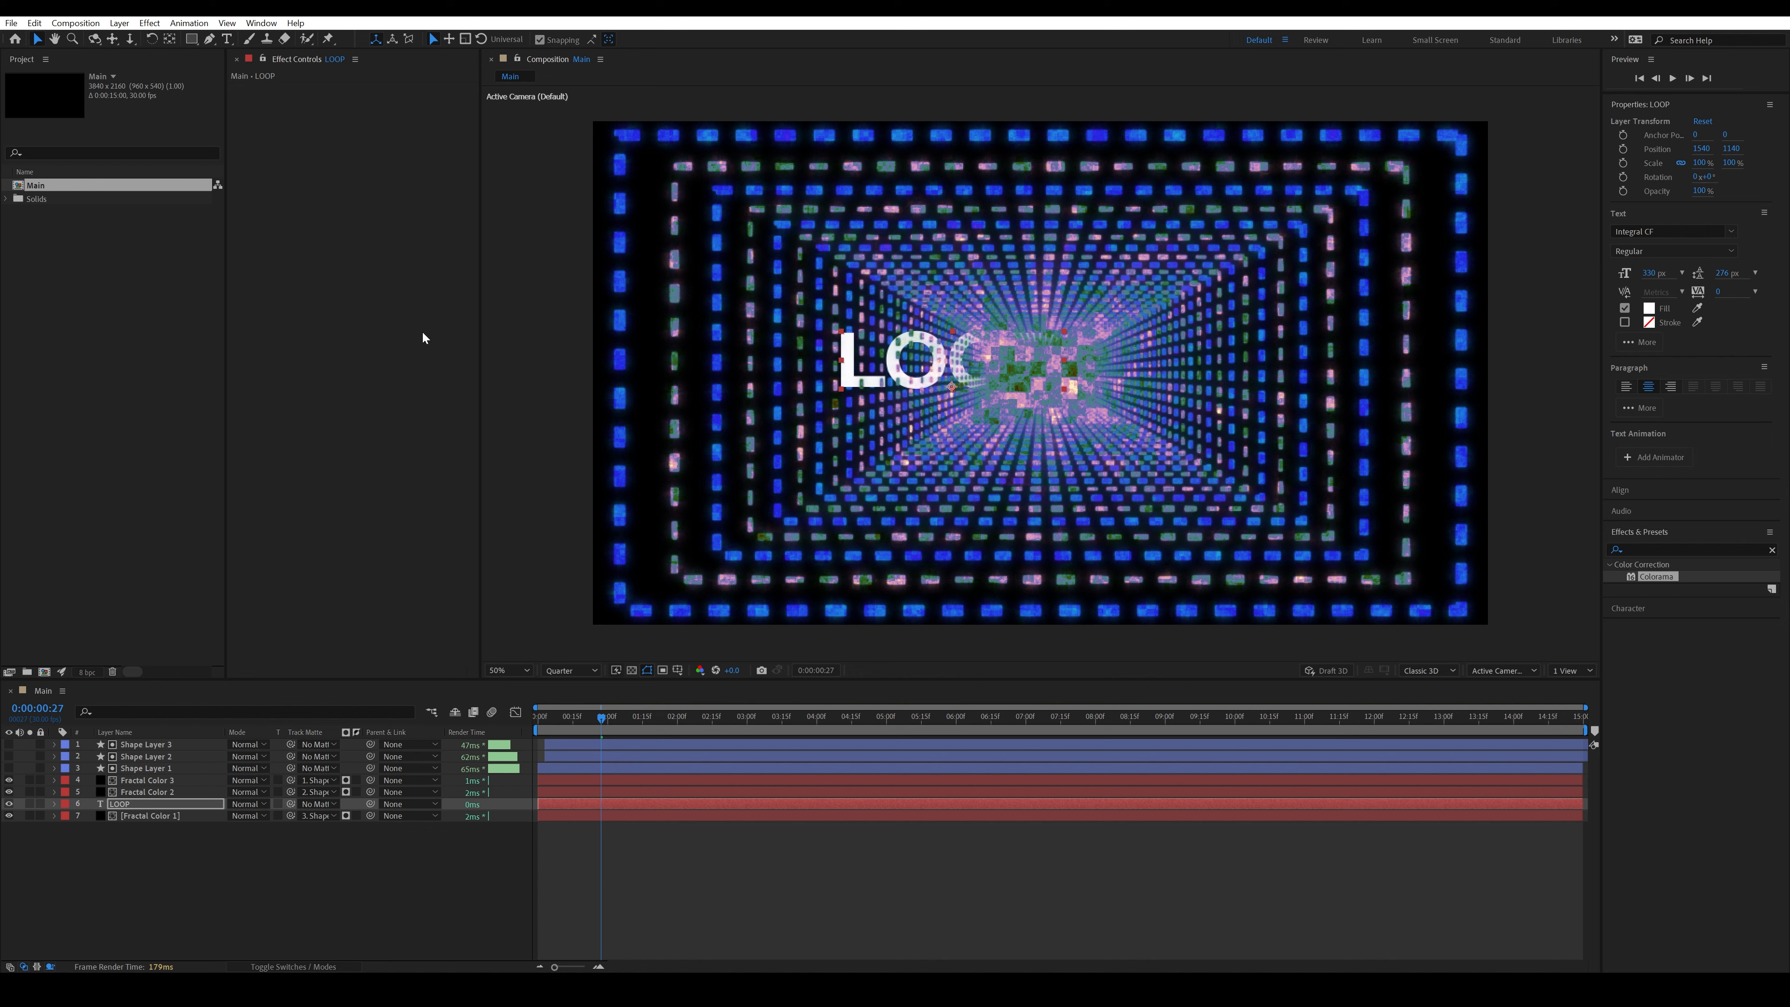
left_click(186, 803)
left_click_drag(186, 803, 192, 741)
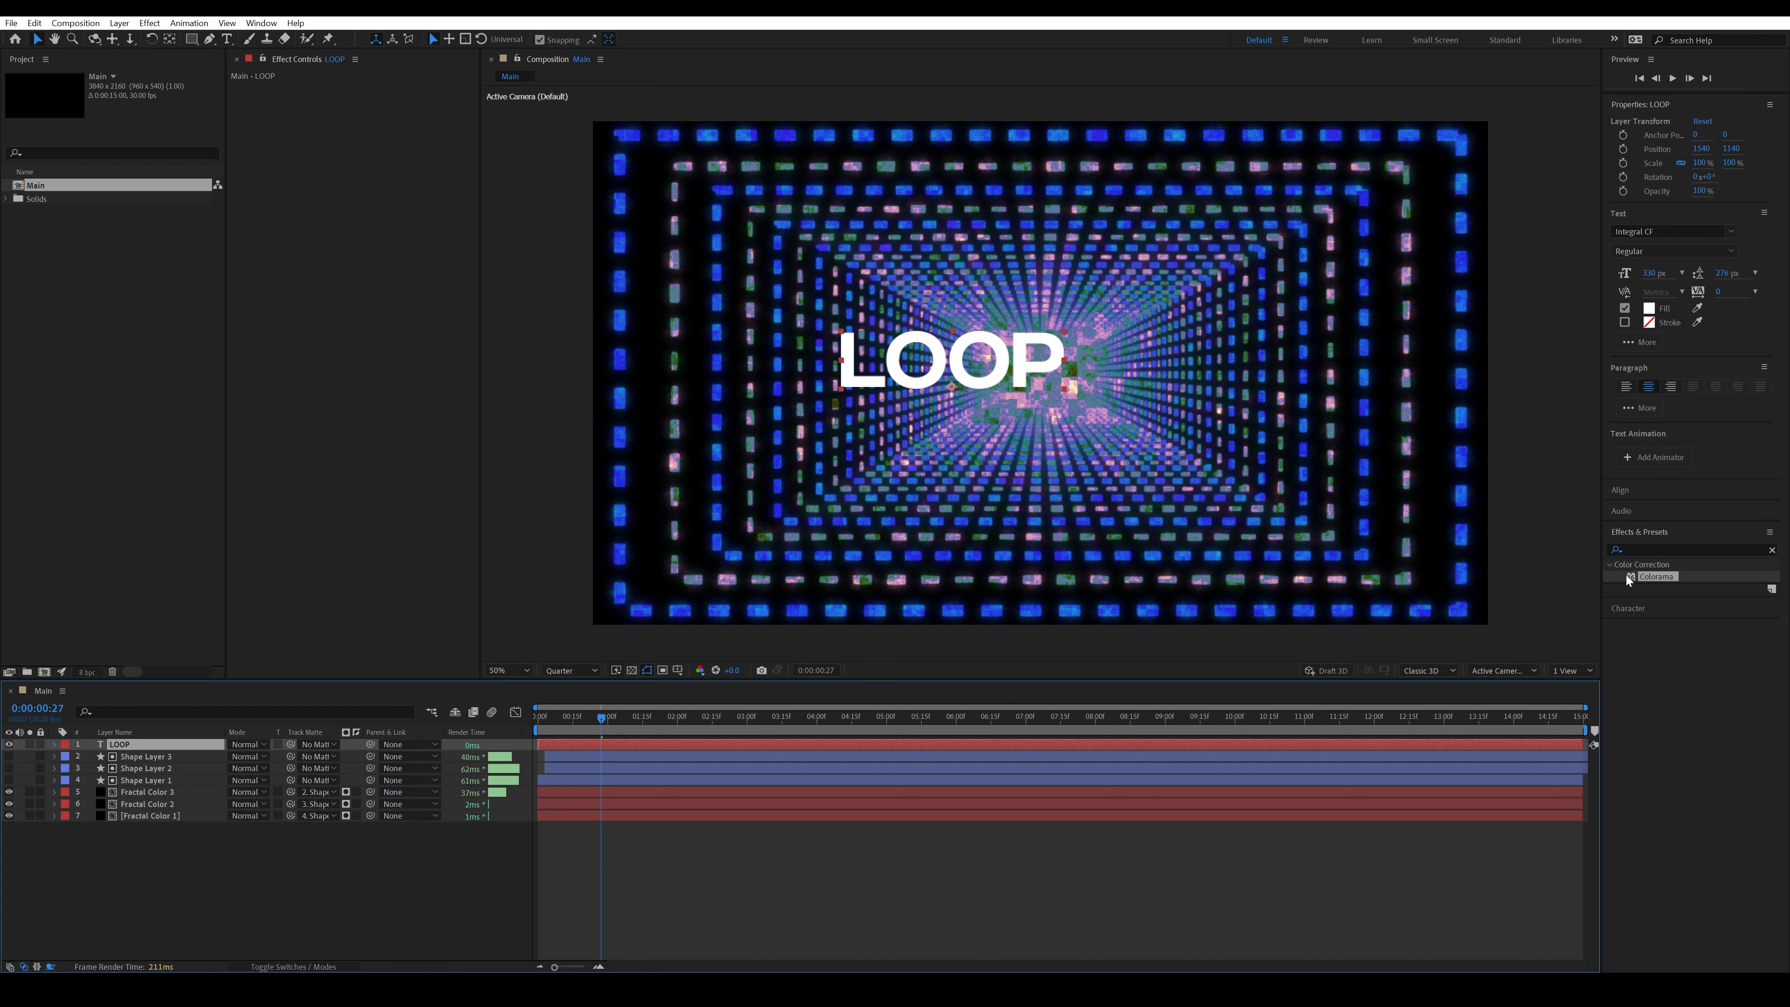
- Centre the LOOP text horizontally and vertically in the composition and move its anchor point to the text's centre
left_click(1648, 495)
left_click(1640, 524)
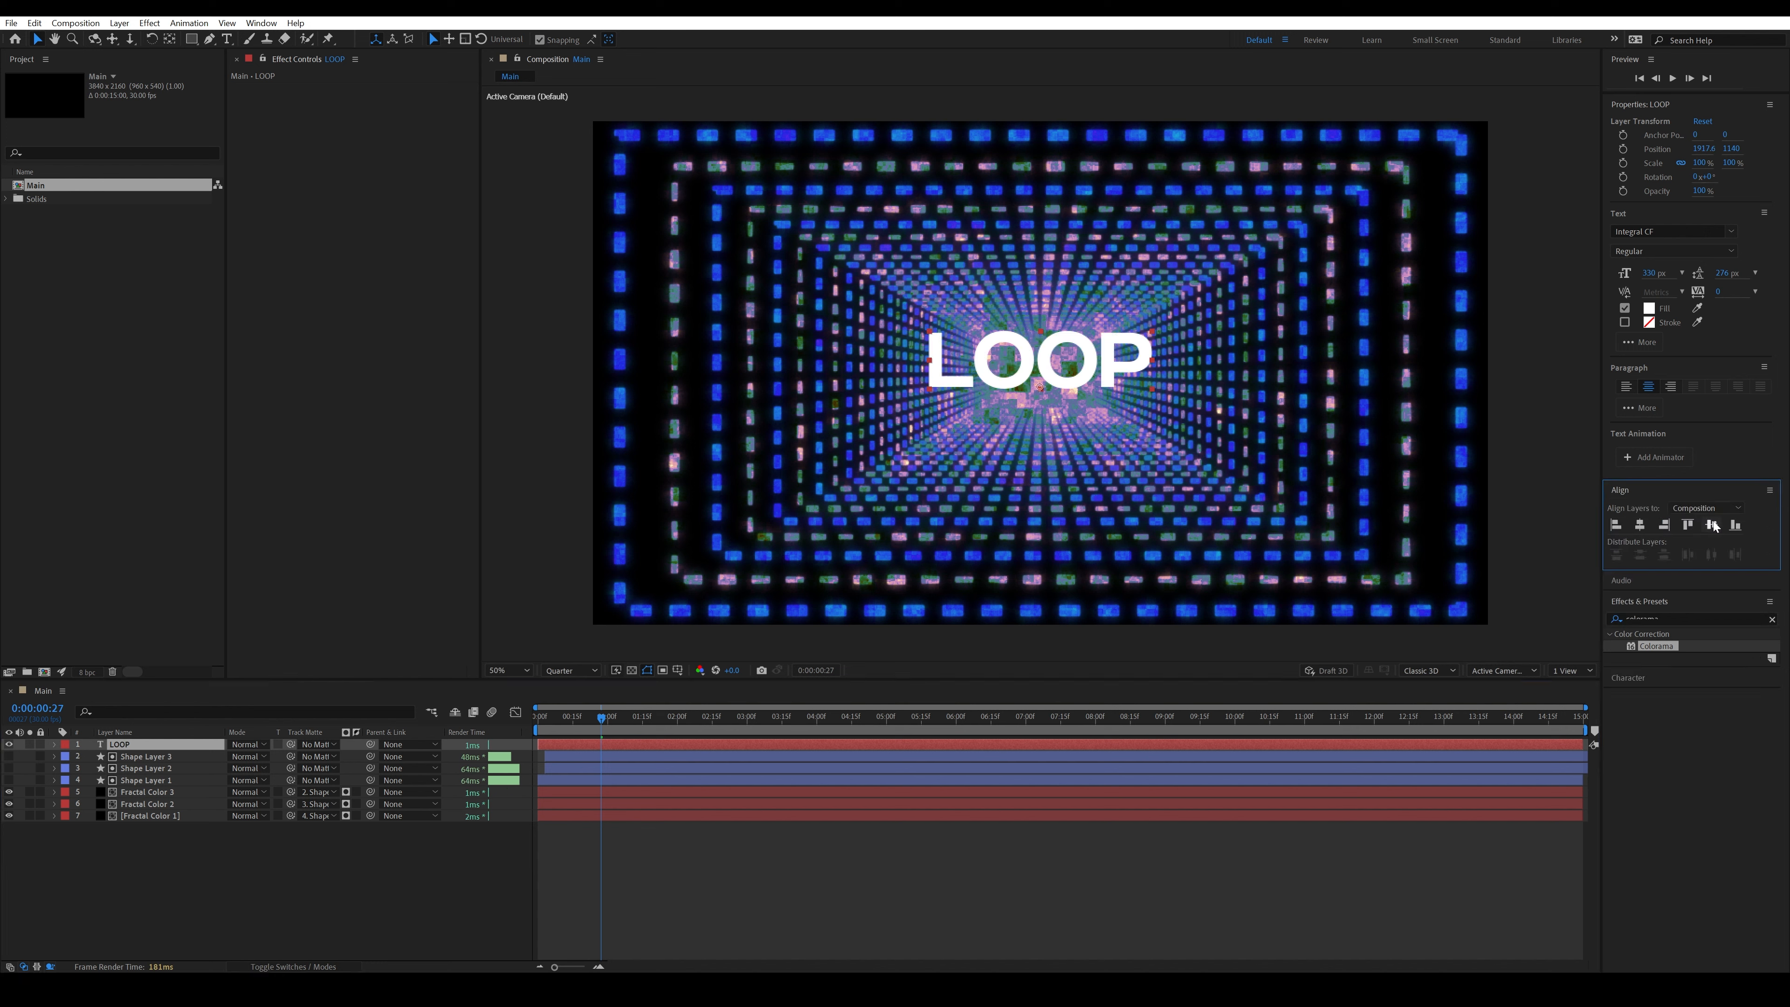
left_click(1713, 524)
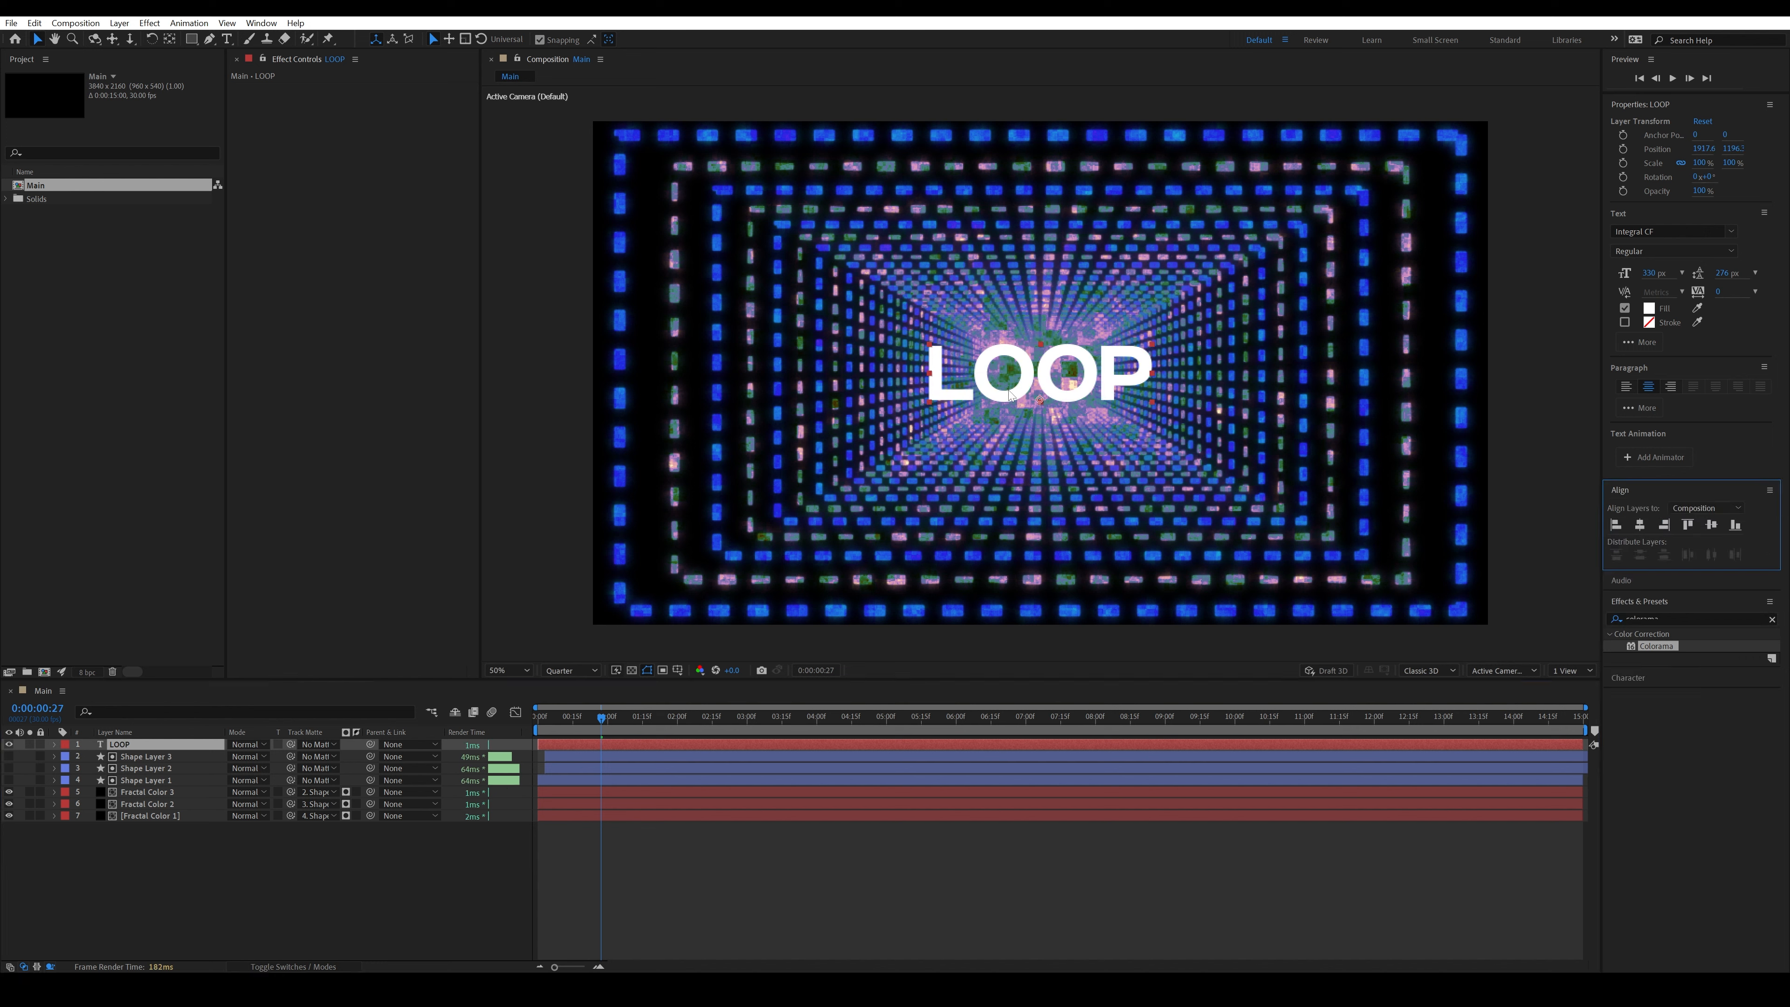
double_click(169, 40)
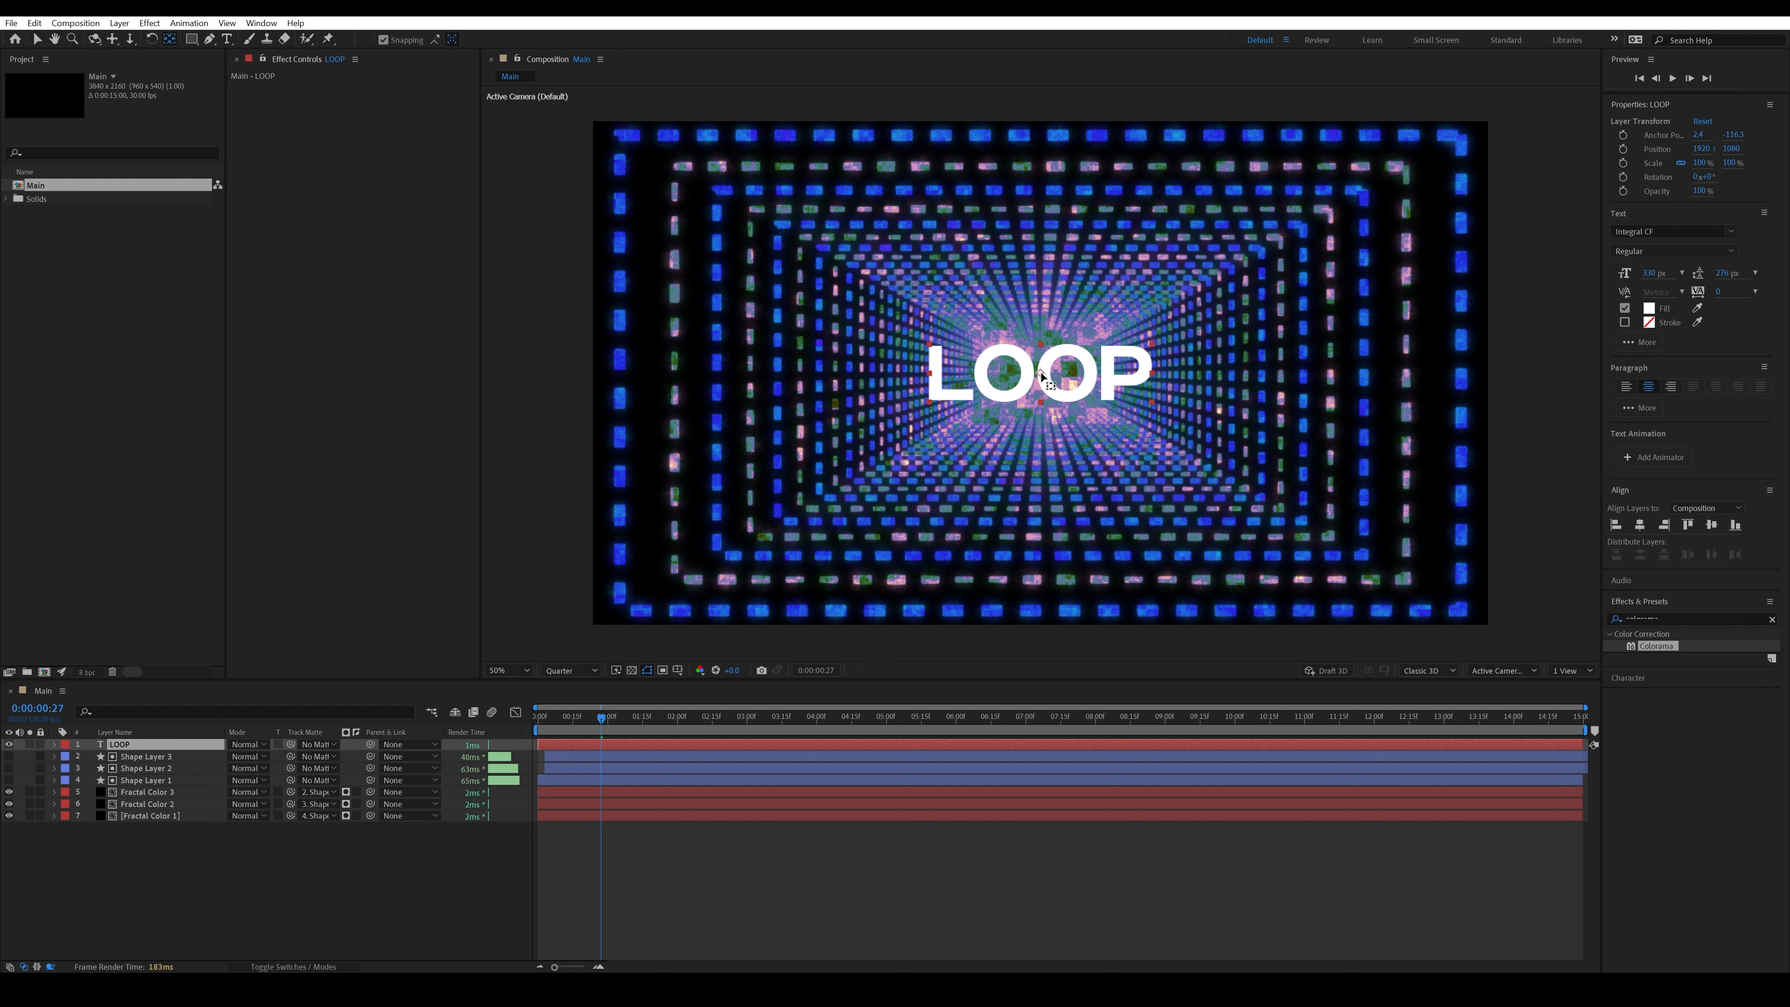
left_click(36, 42)
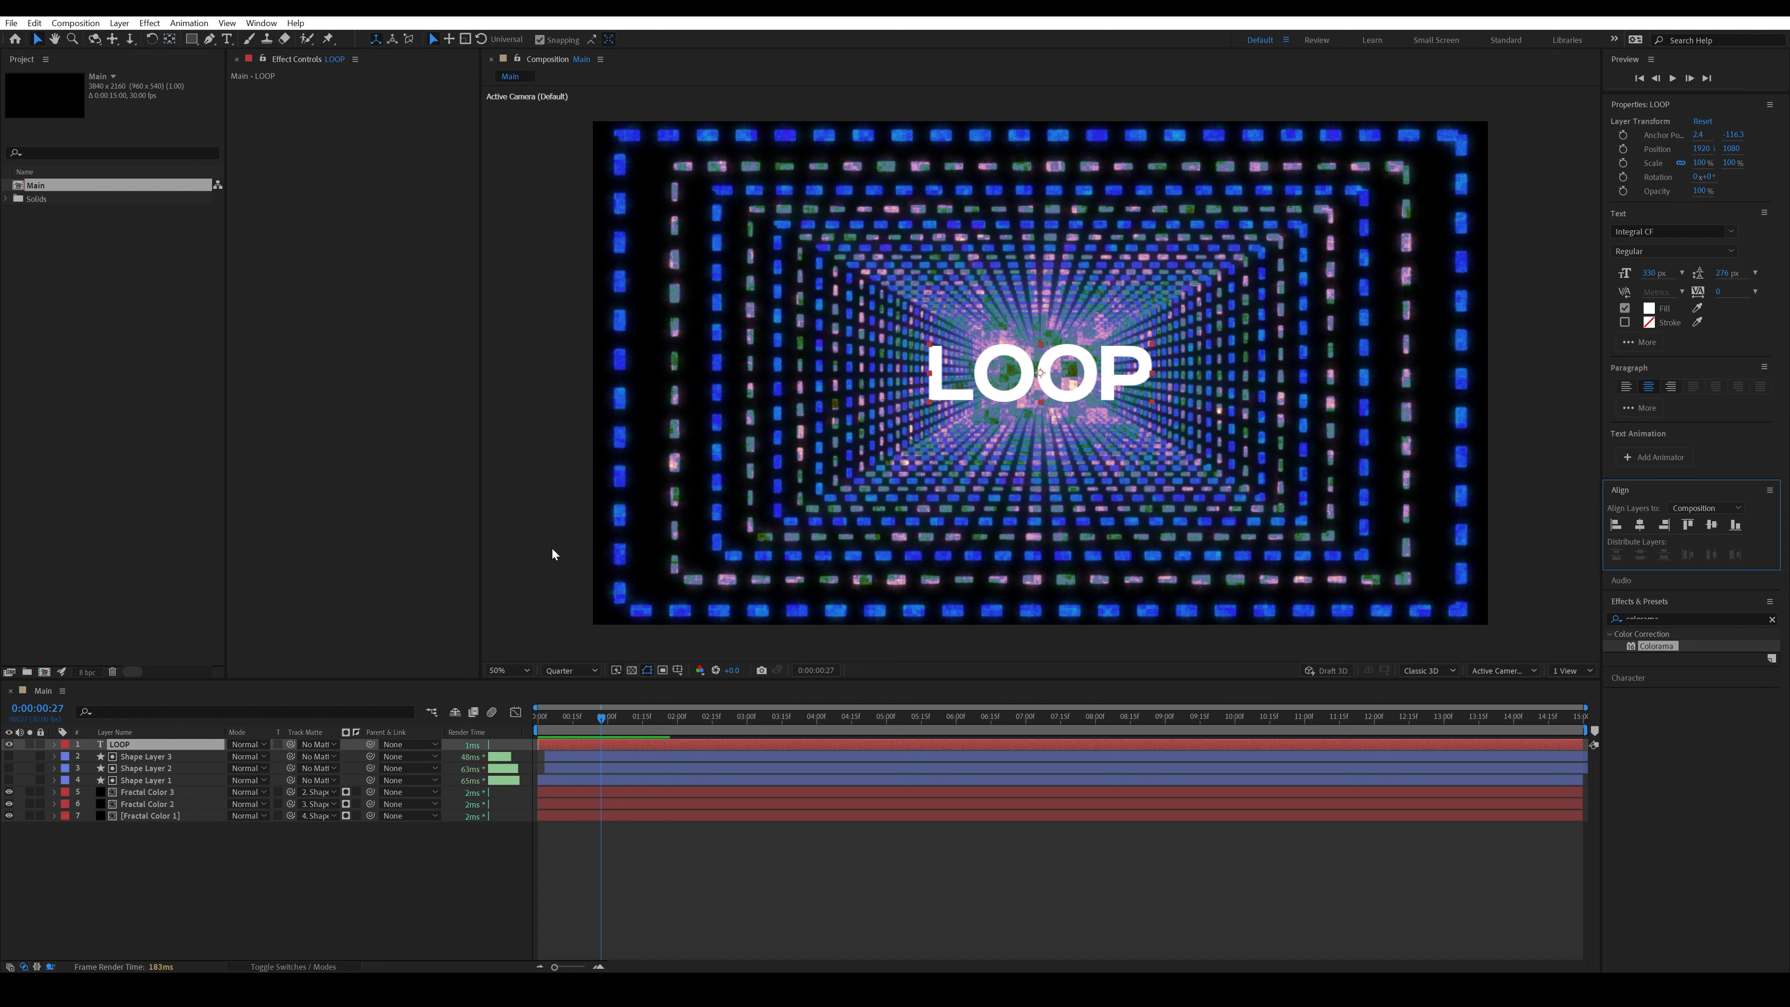
- Show the layer switches, make the LOOP layer 3D, and add a Position keyframe at the composition's first frame
left_click(310, 967)
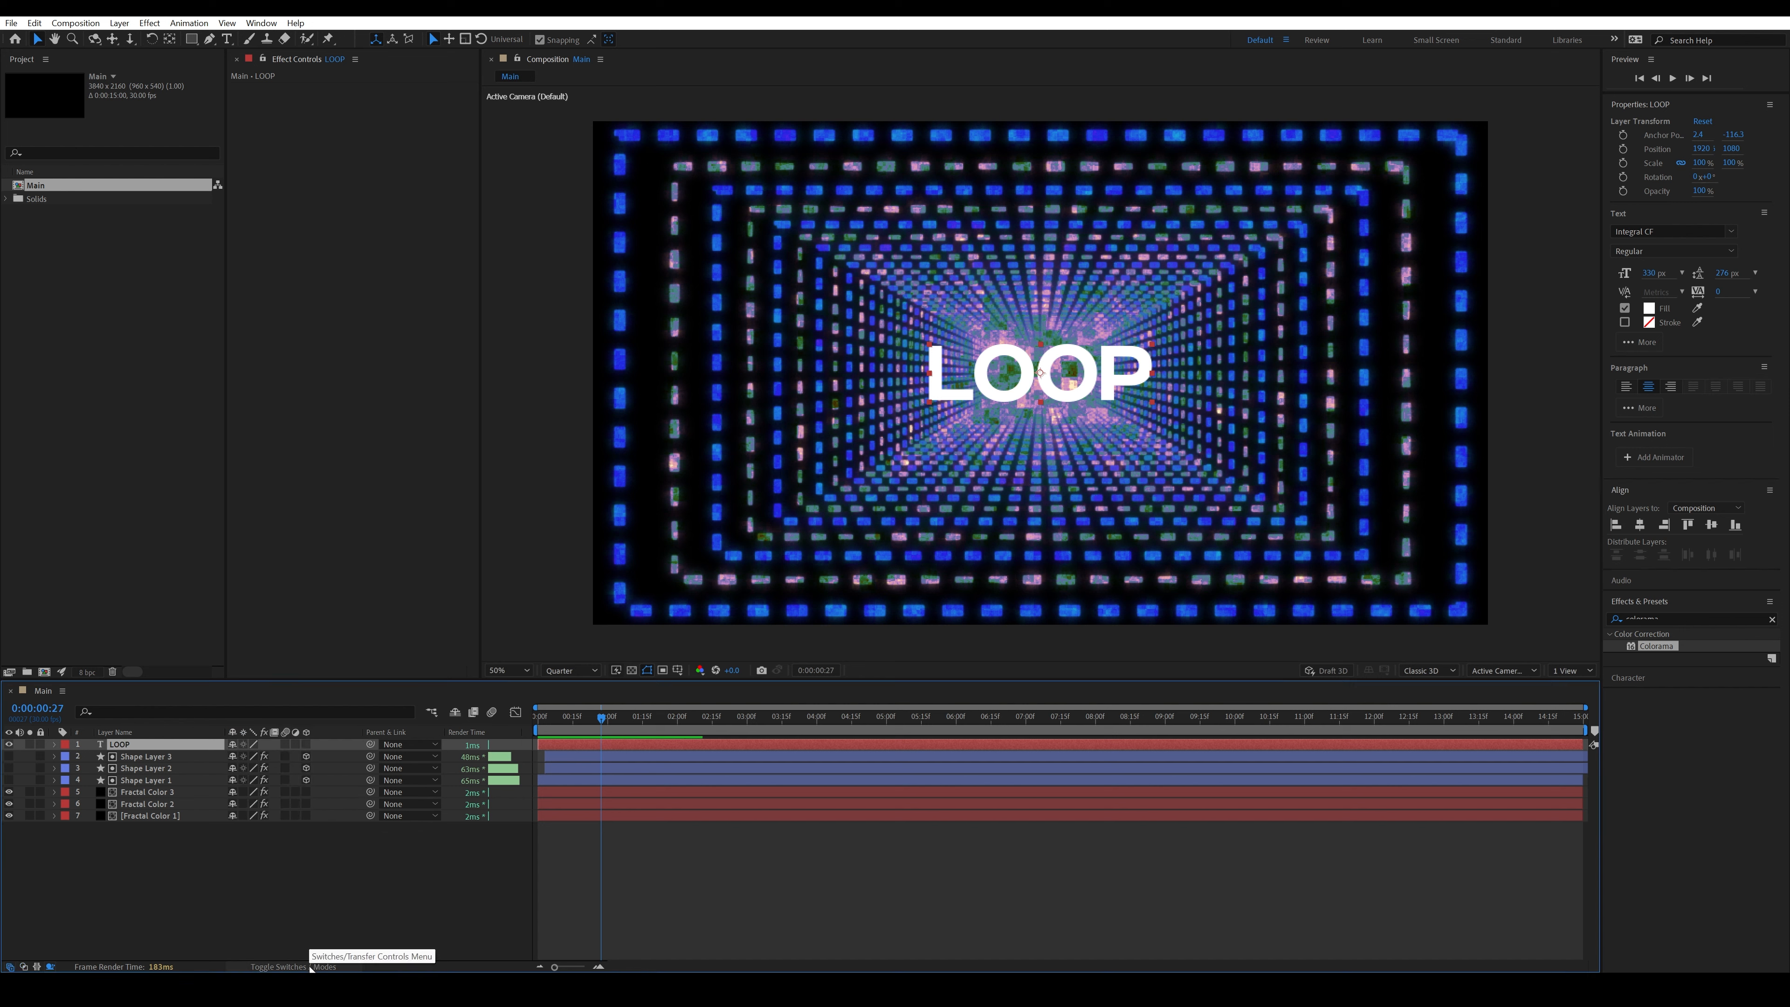
left_click(307, 745)
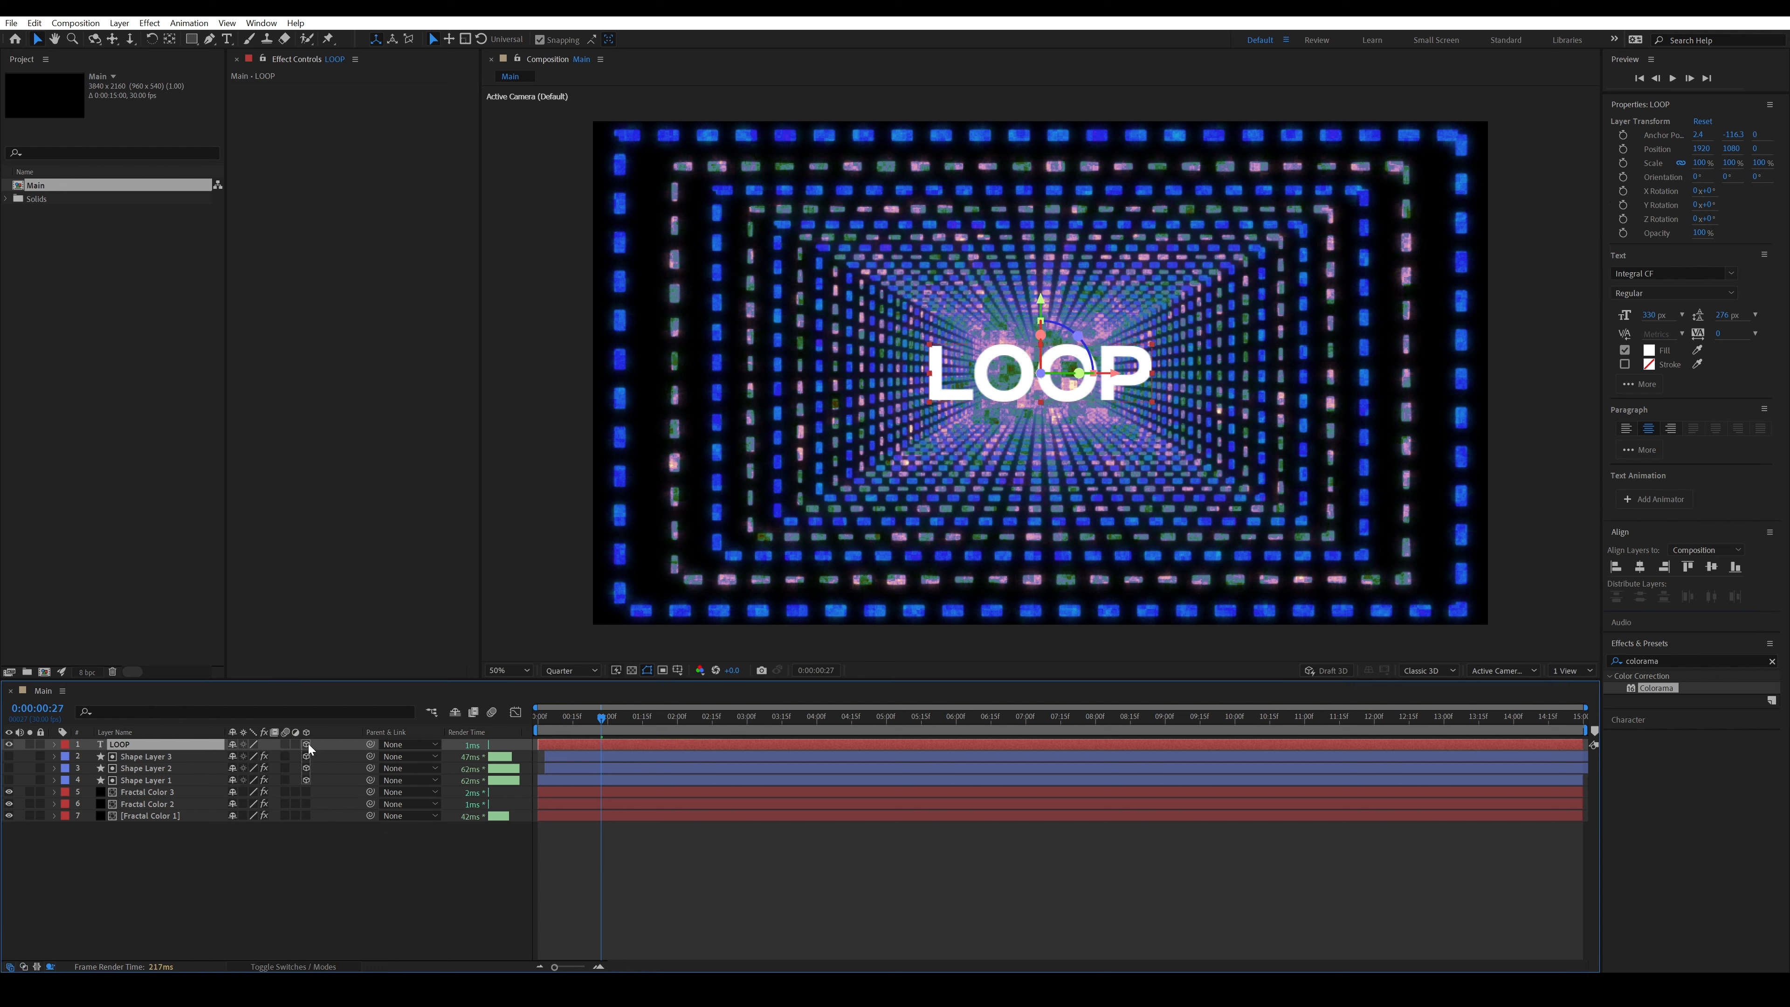
left_click_drag(597, 721, 527, 728)
key("p")
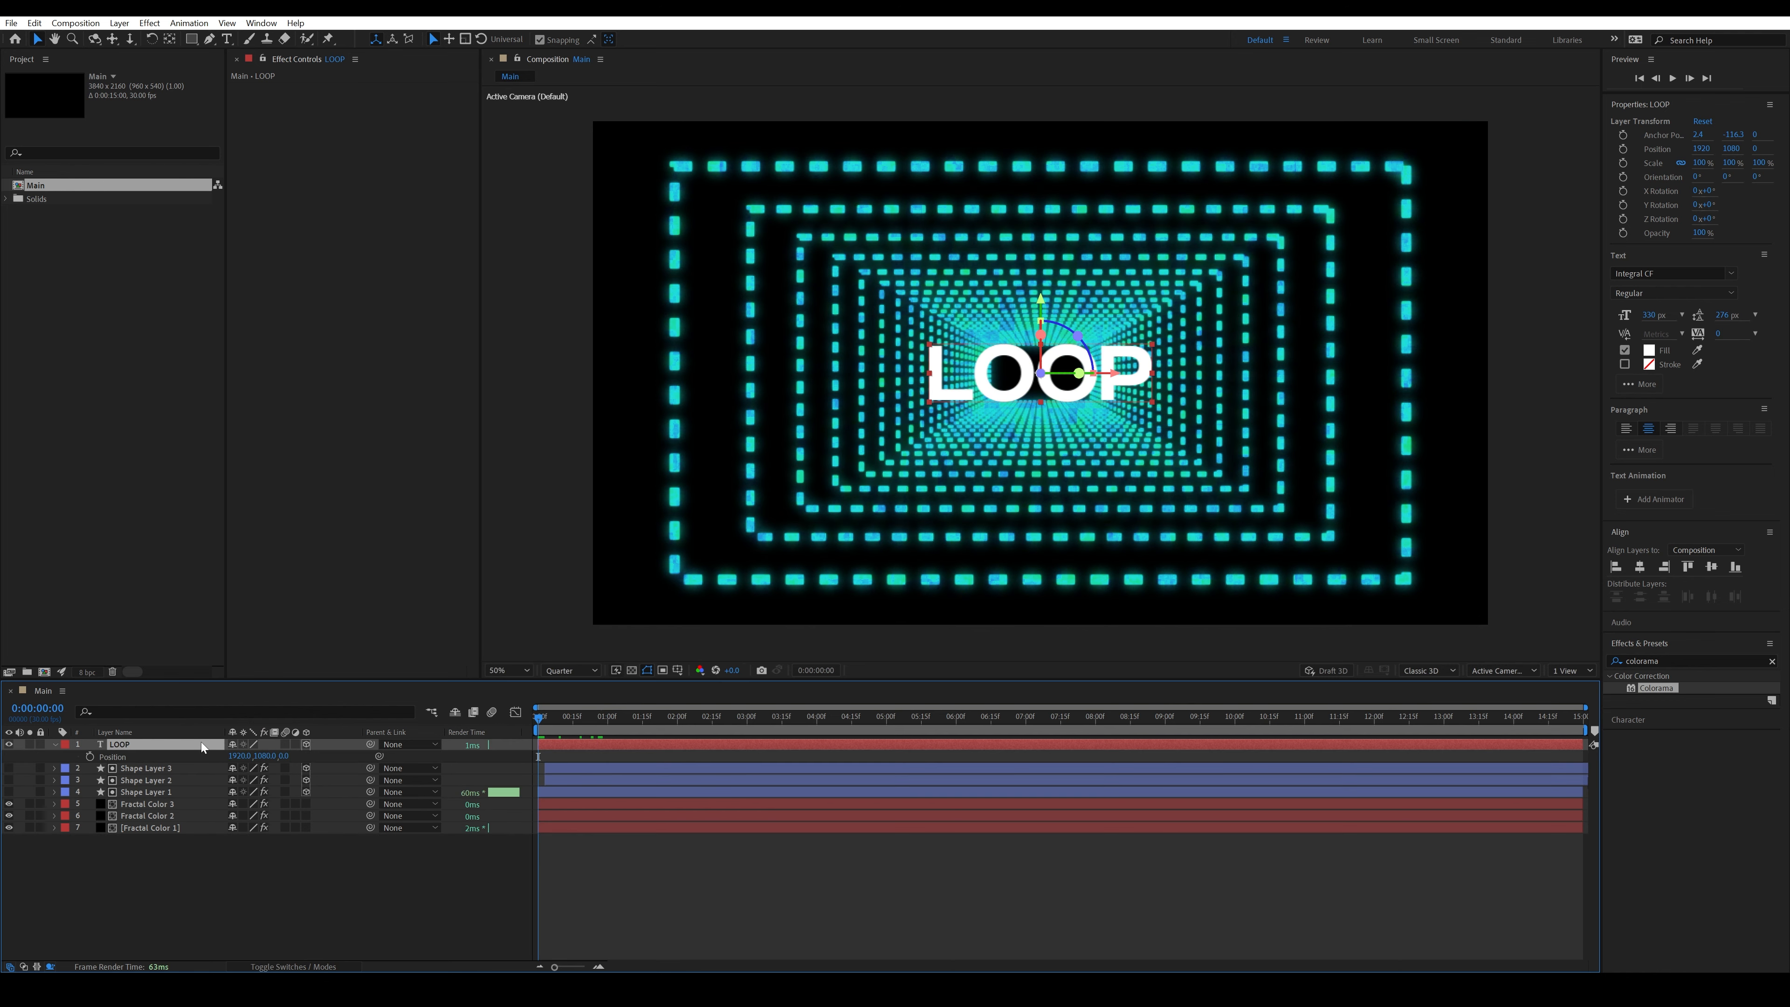
left_click(90, 757)
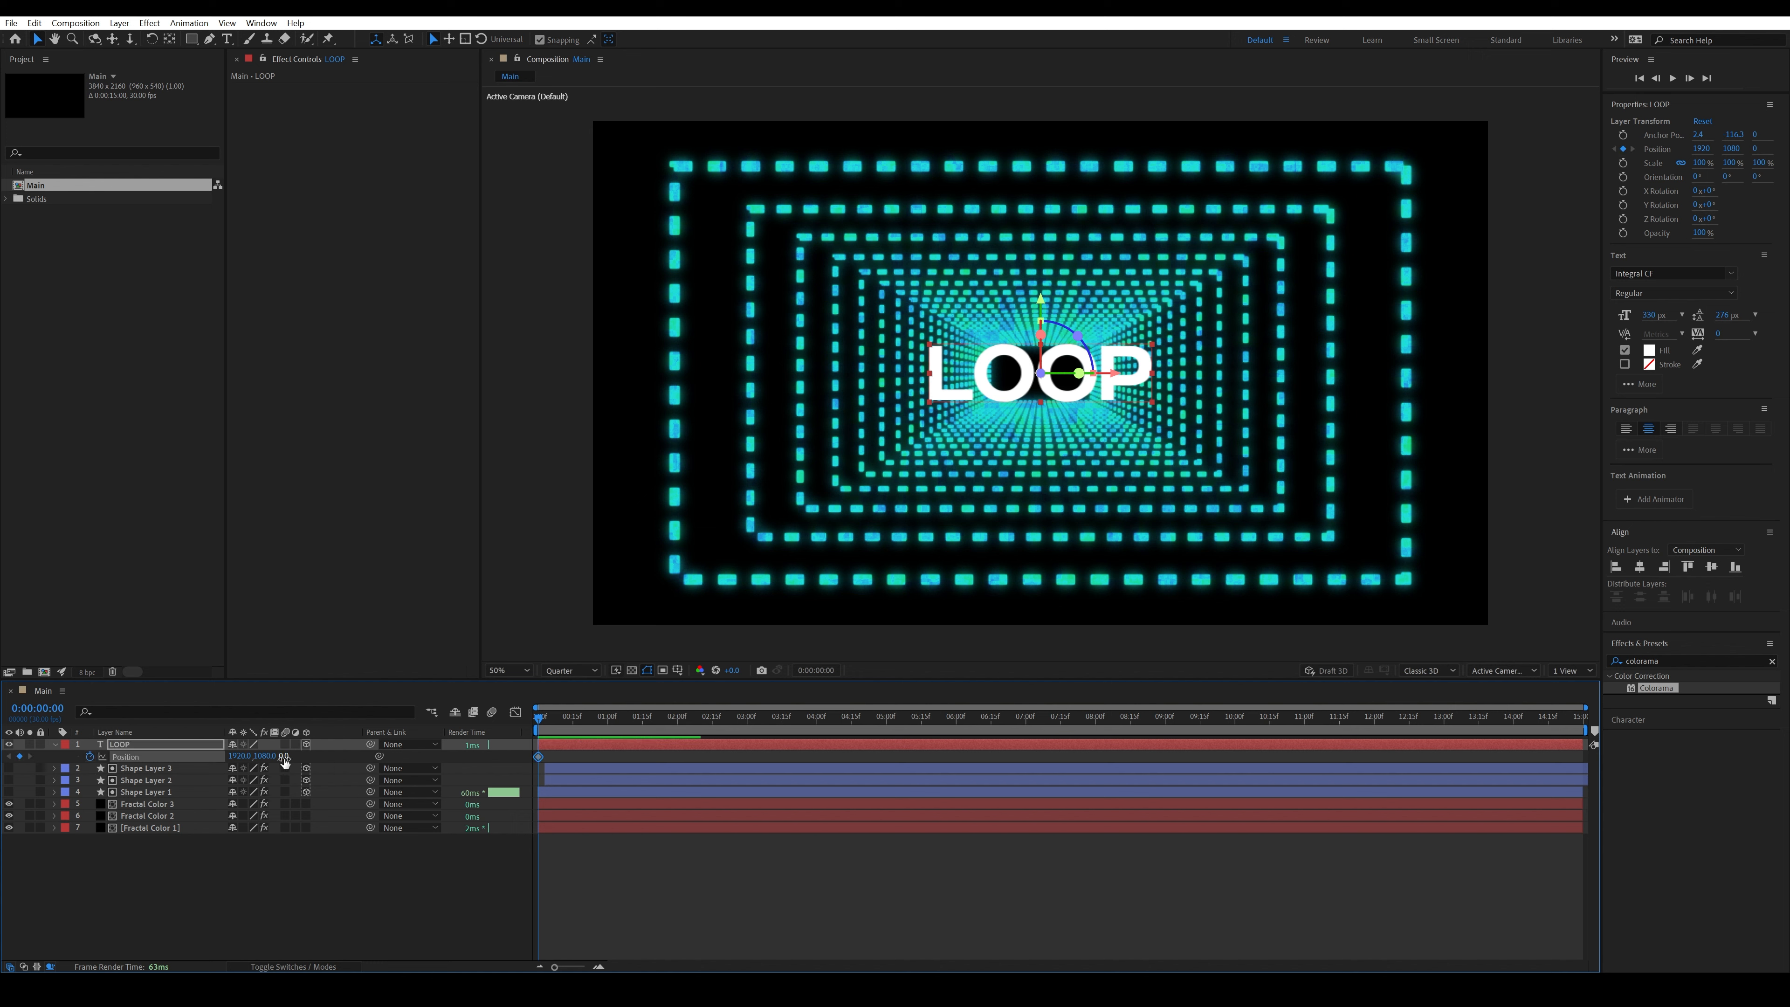
- Push the LOOP text deep into the tunnel by setting its first Position keyframe's Z value to about 7940
left_click_drag(284, 759, 1740, 714)
left_click_drag(288, 758, 1393, 721)
left_click_drag(289, 759, 1544, 713)
left_click_drag(289, 758, 1642, 606)
left_click_drag(289, 758, 1053, 385)
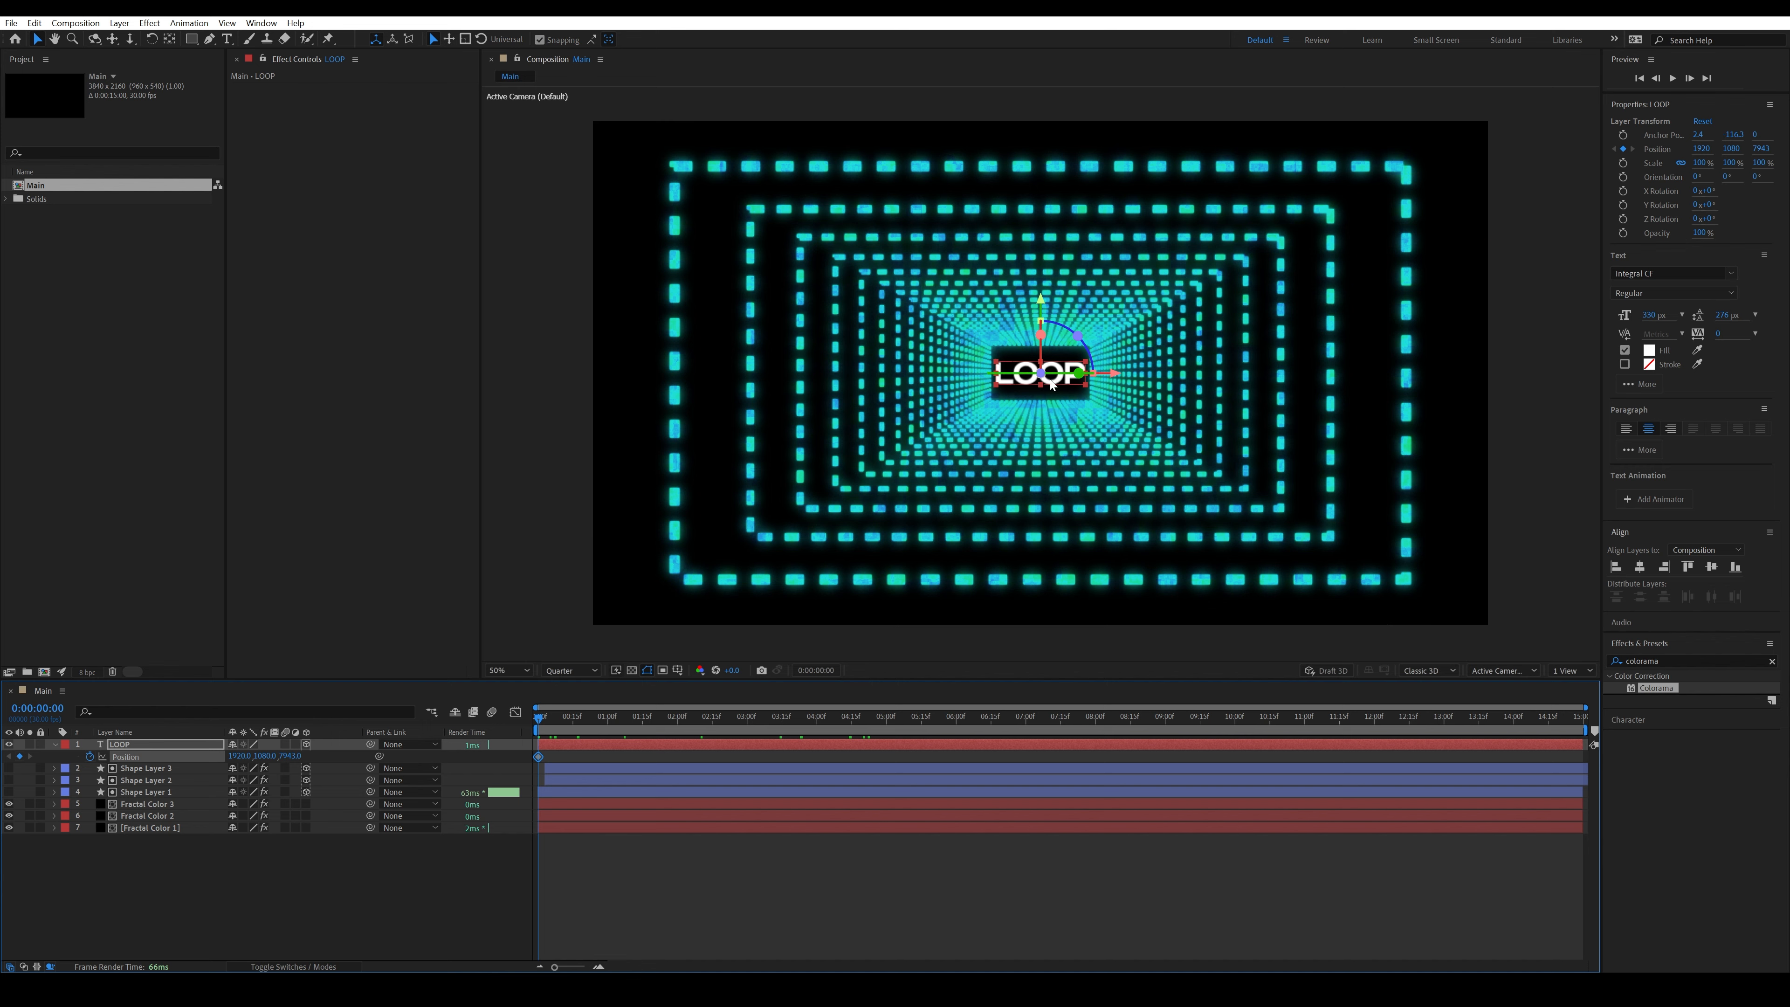
- At 5 seconds, keyframe the LOOP layer's Z position to about -5337 so the text travels past the camera
left_click_drag(758, 722, 887, 729)
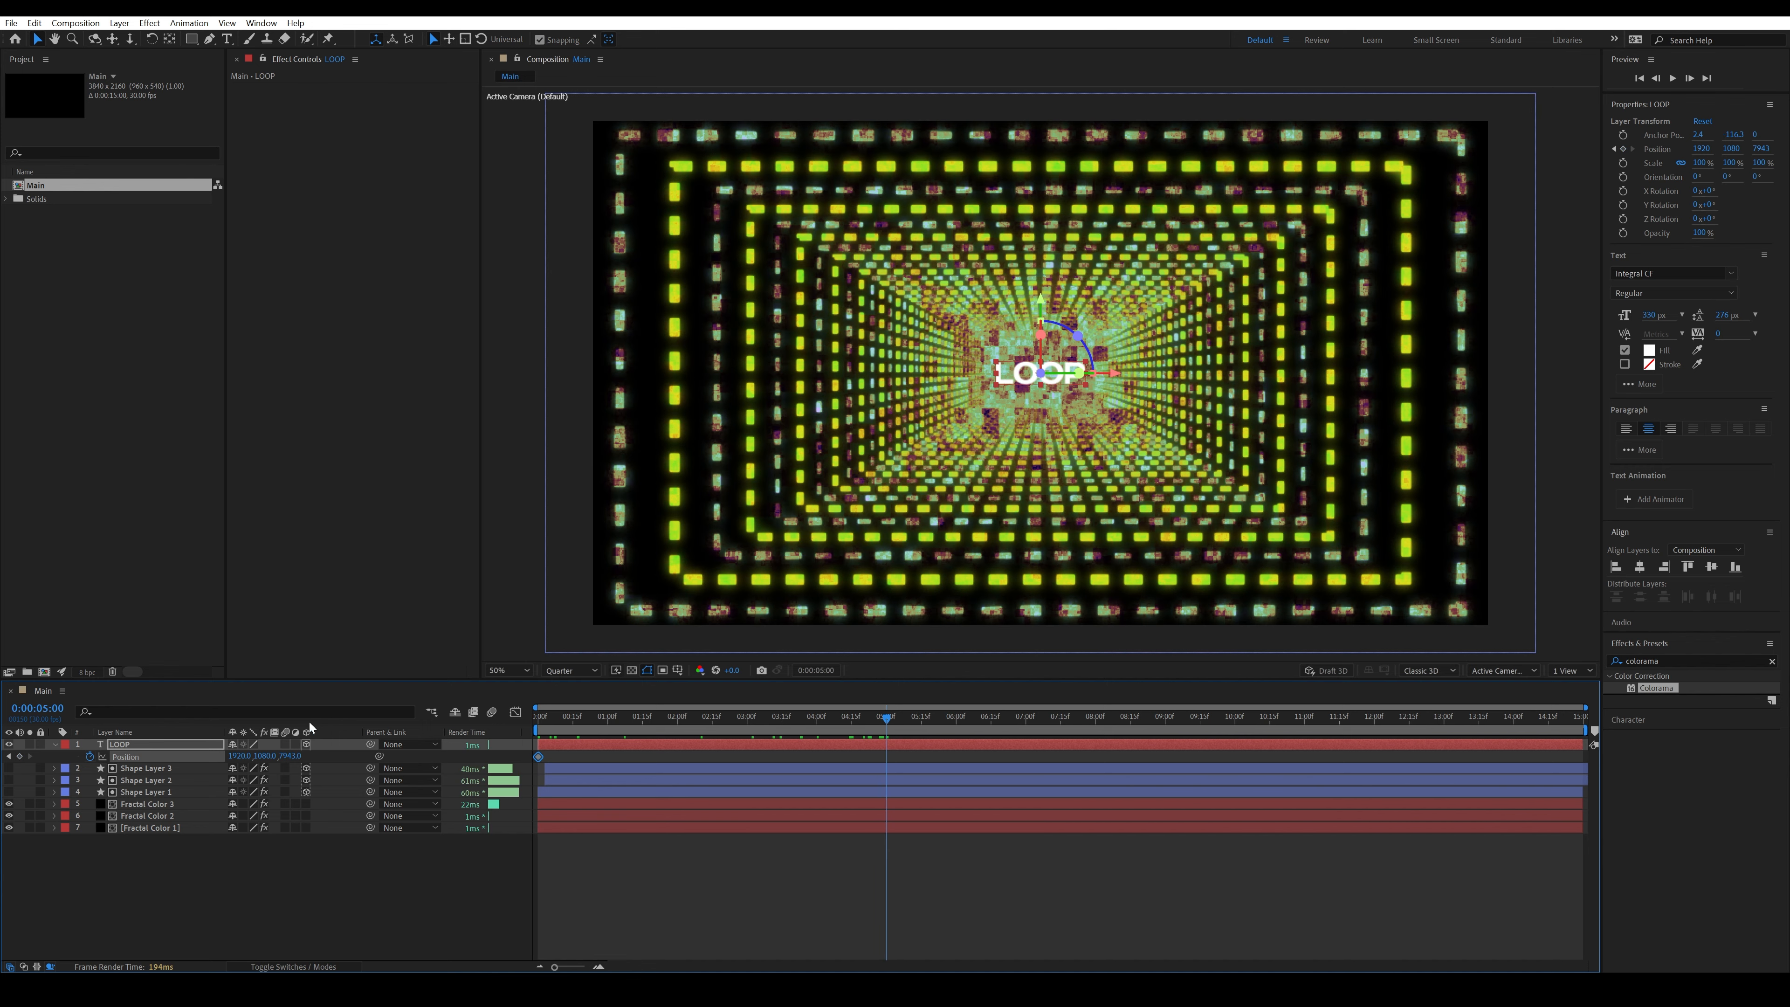
left_click_drag(291, 757, 155, 737)
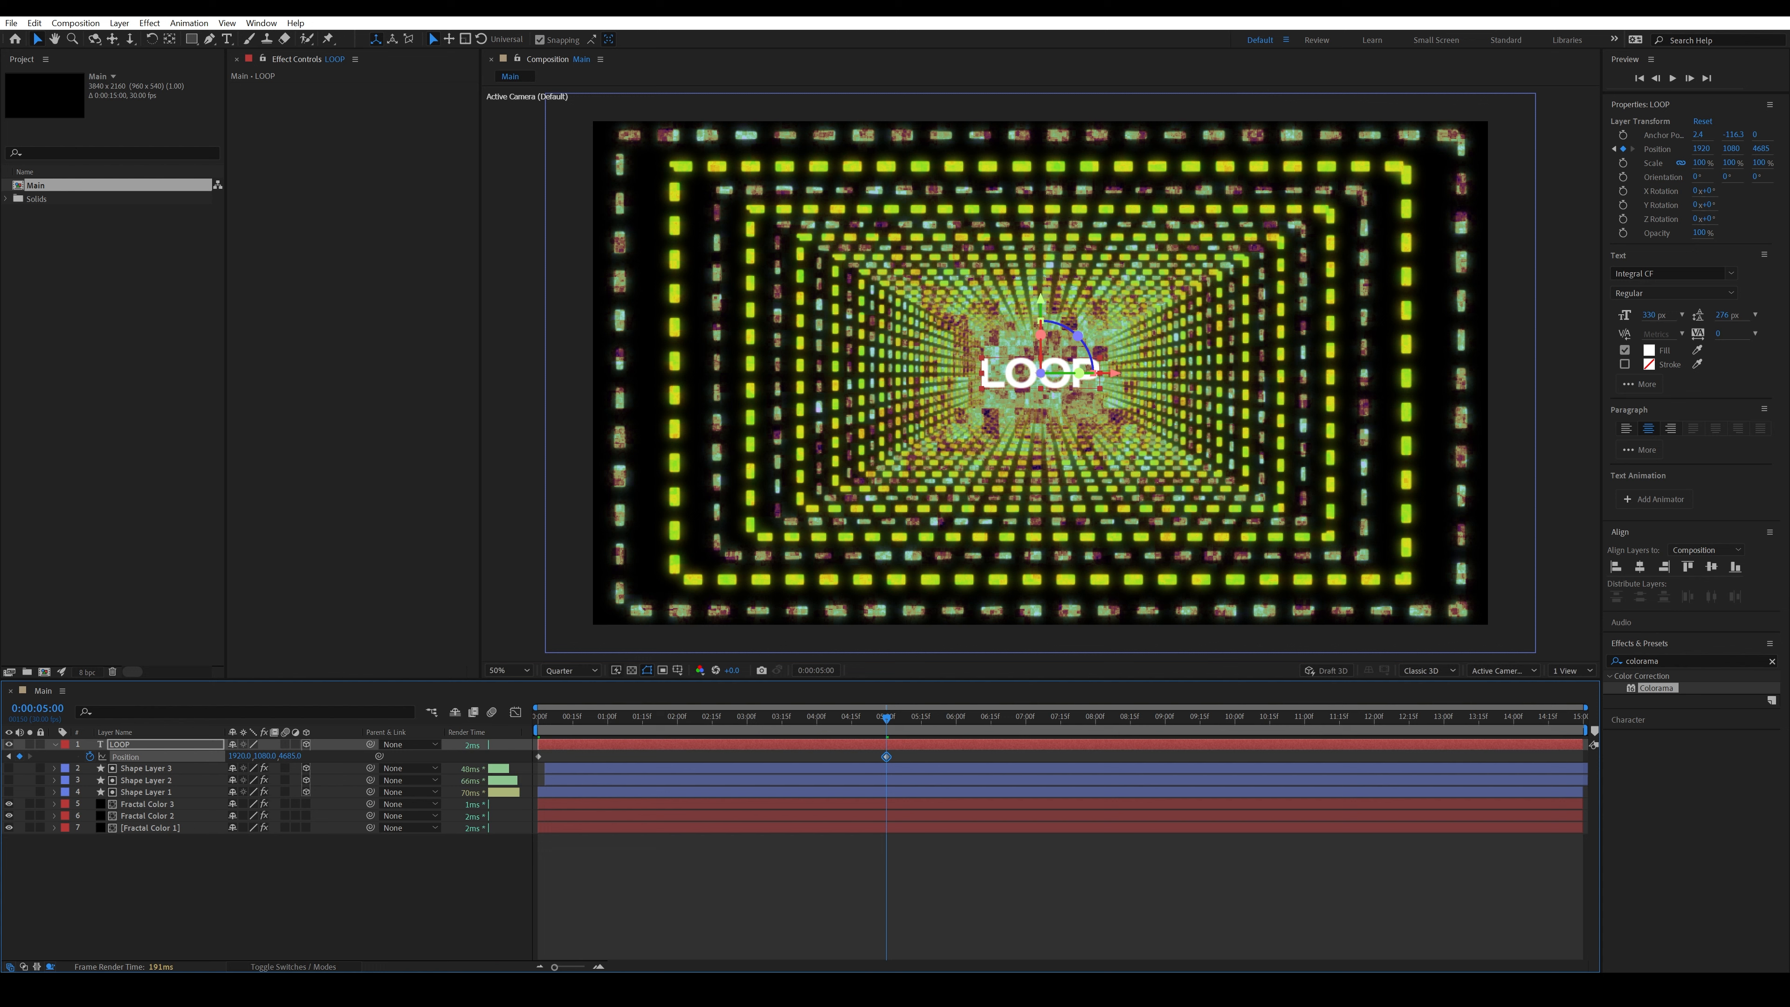
left_click(289, 755)
type("-5337")
key("Return")
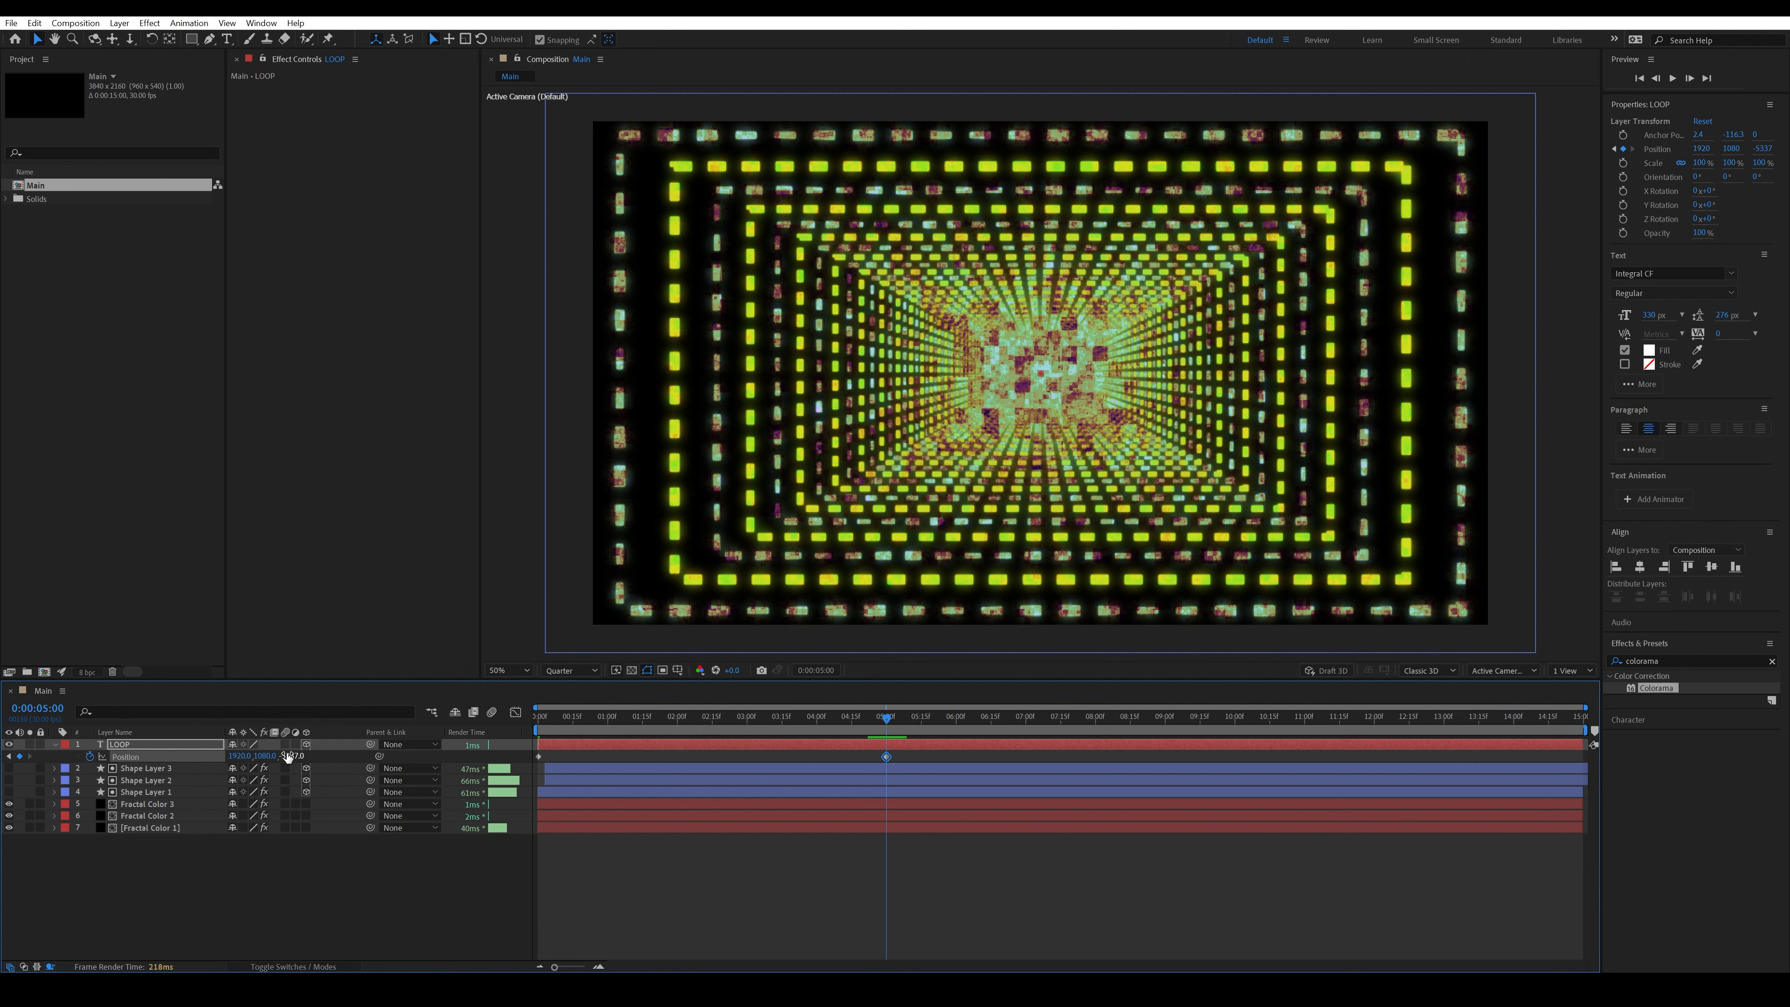
mouse_move(288, 756)
left_mouse_down()
mouse_move(417, 746)
mouse_move(2, 760)
mouse_move(283, 766)
left_mouse_up()
left_click_drag(284, 757, 311, 756)
- Compare the tunnel and the LOOP text at the first frame and at 0:00:00:03
left_click_drag(822, 715, 544, 736)
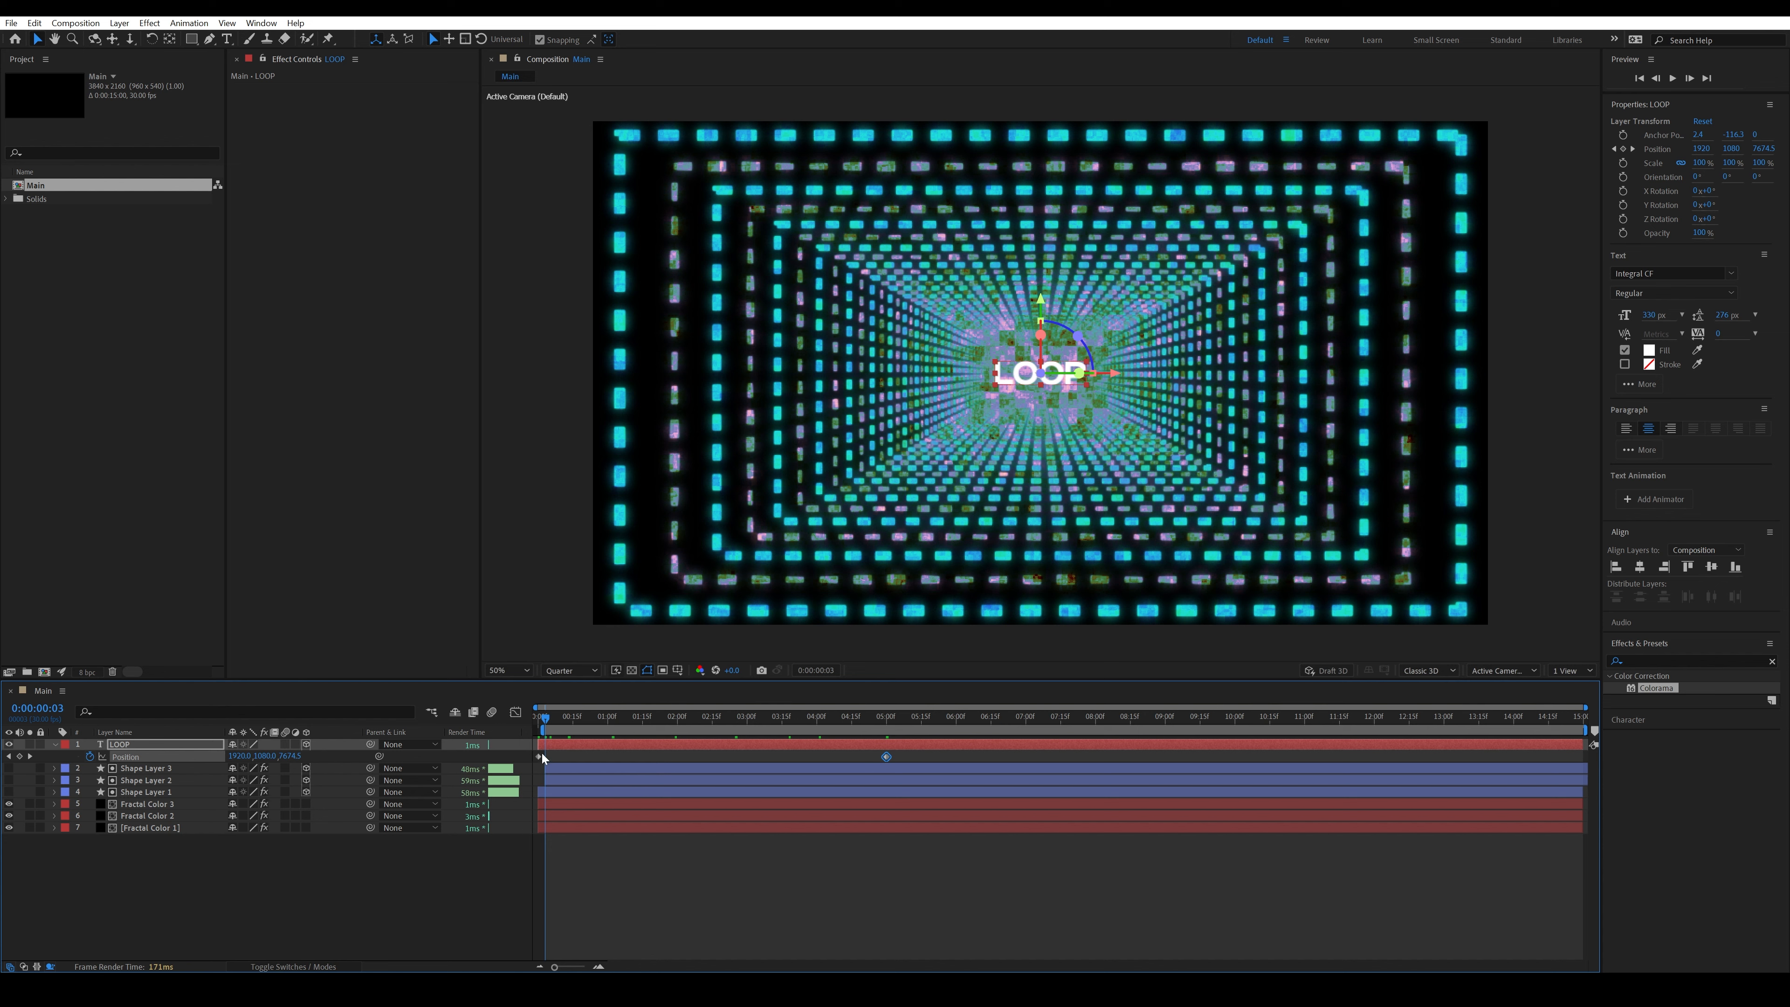
left_click_drag(542, 770, 532, 717)
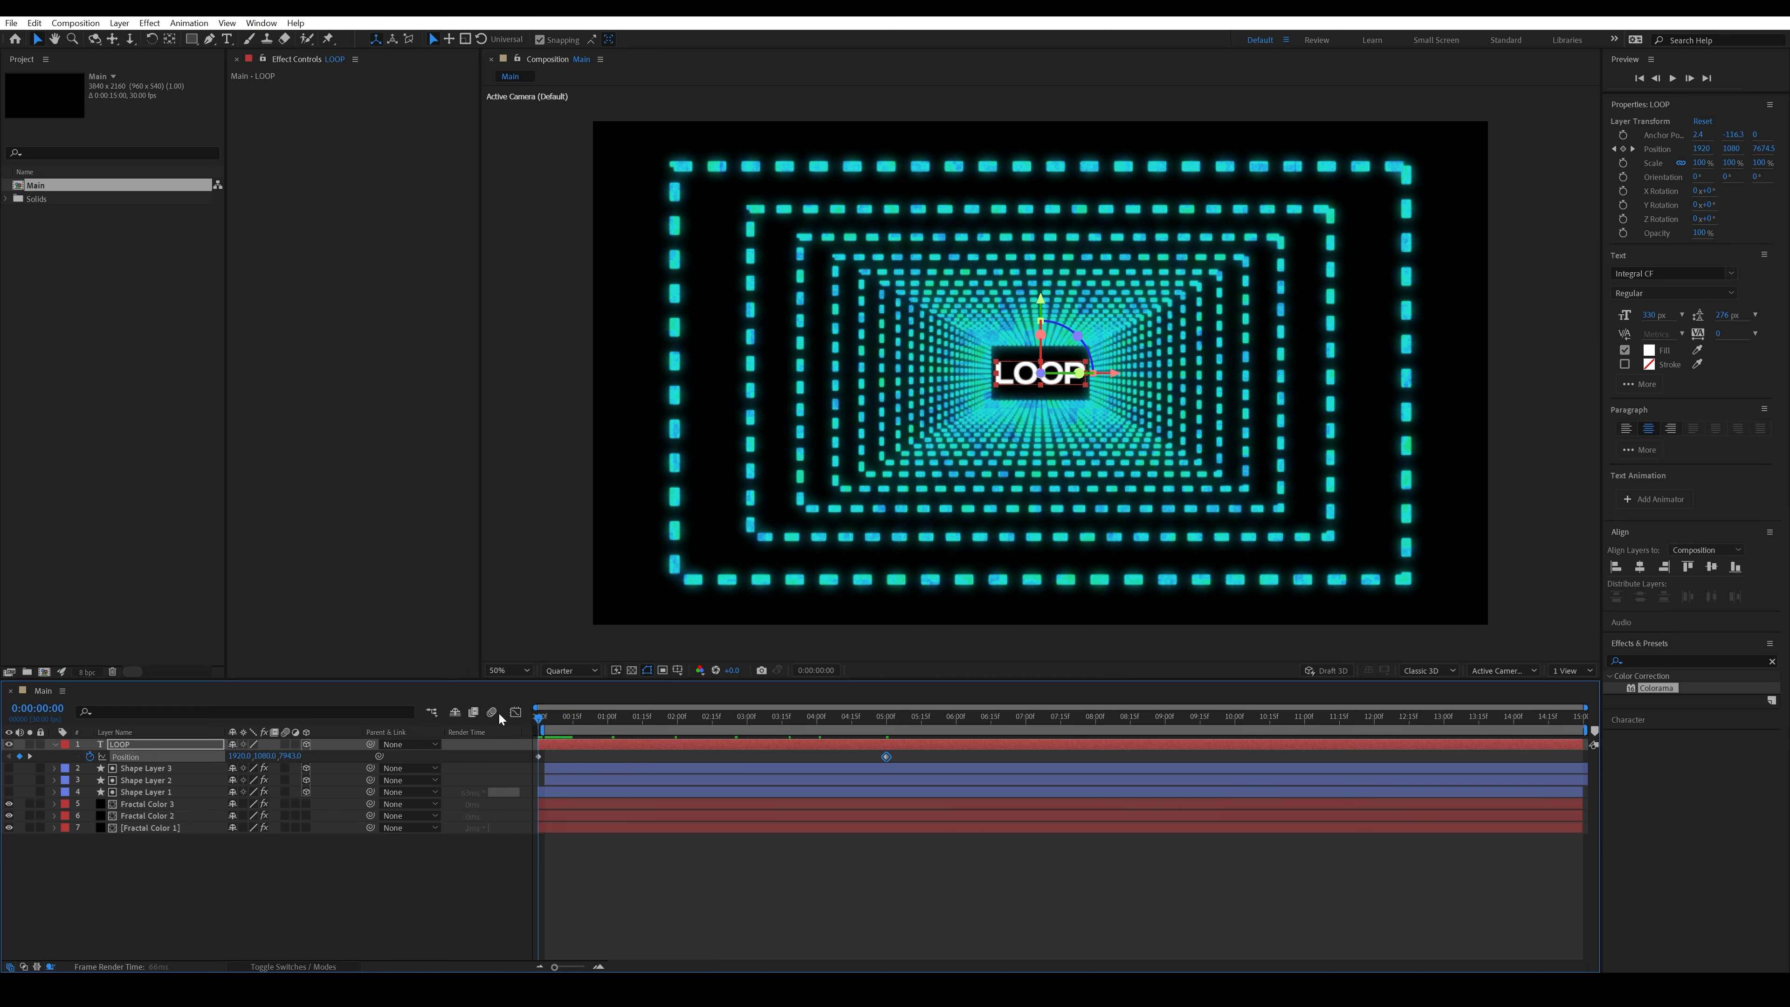
left_click_drag(527, 717, 553, 749)
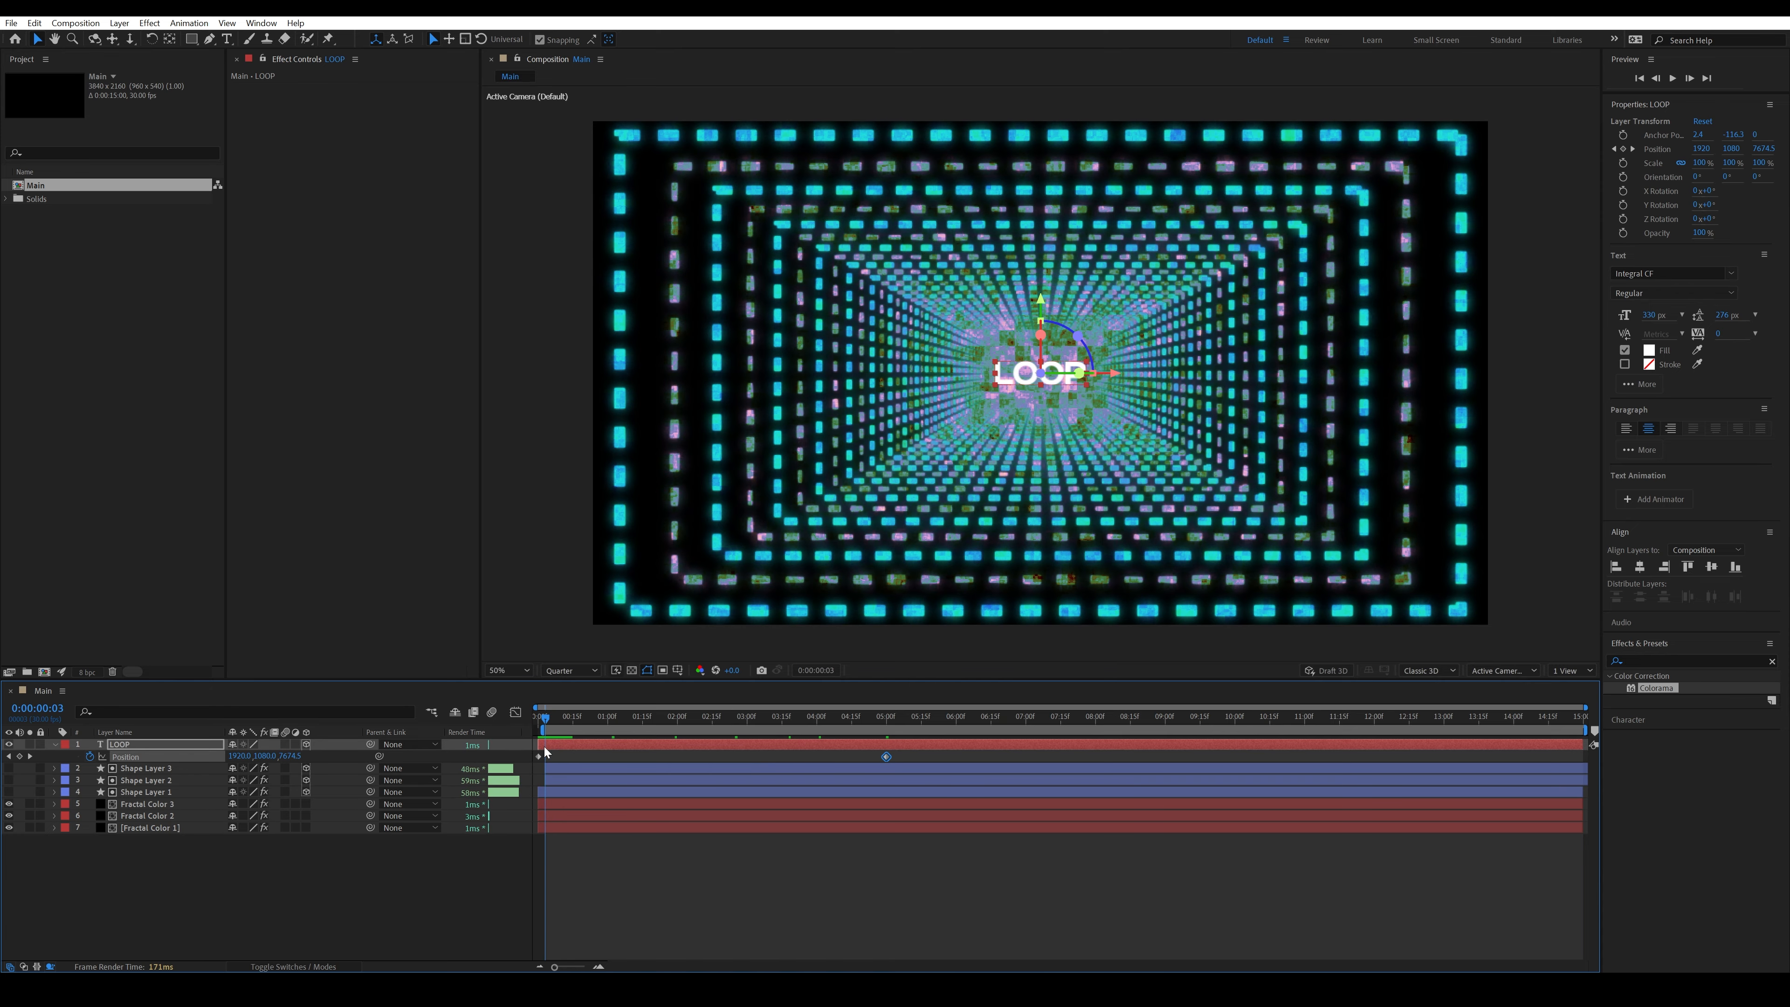
- Start an Opacity animation on the LOOP layer with a 0% keyframe at 0:00:00:03
key("t")
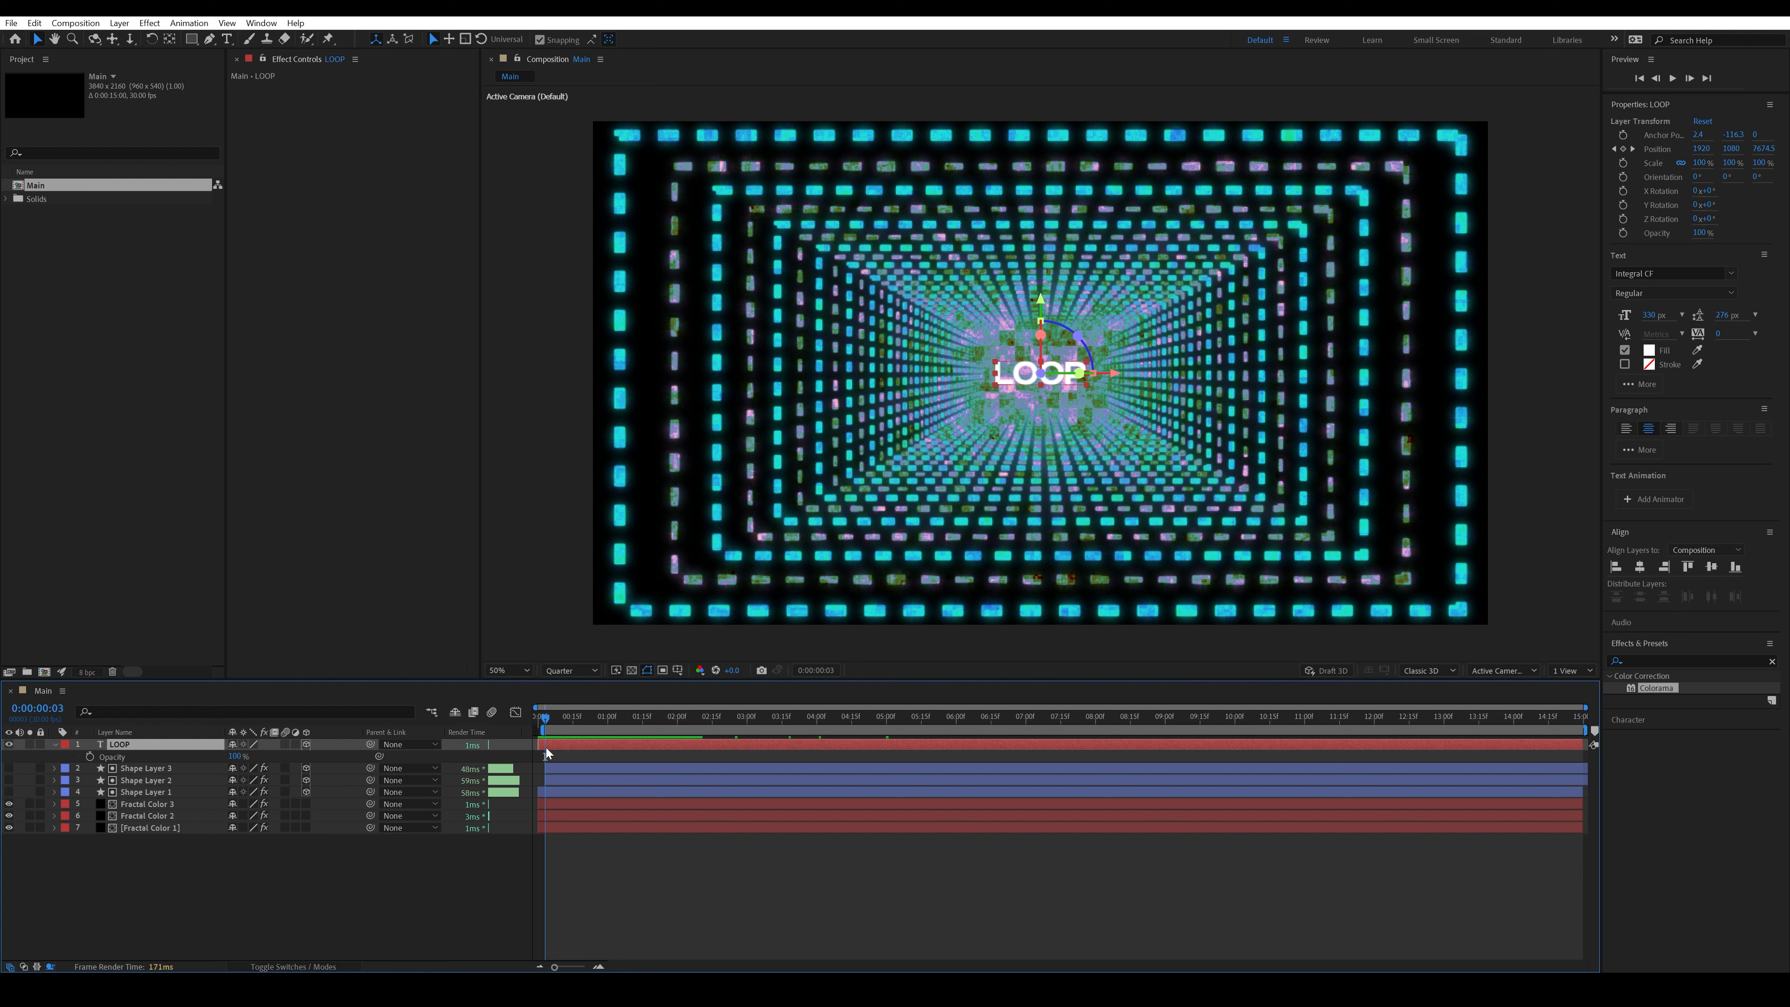
left_click(91, 757)
left_click(233, 757)
type("0")
key("Return")
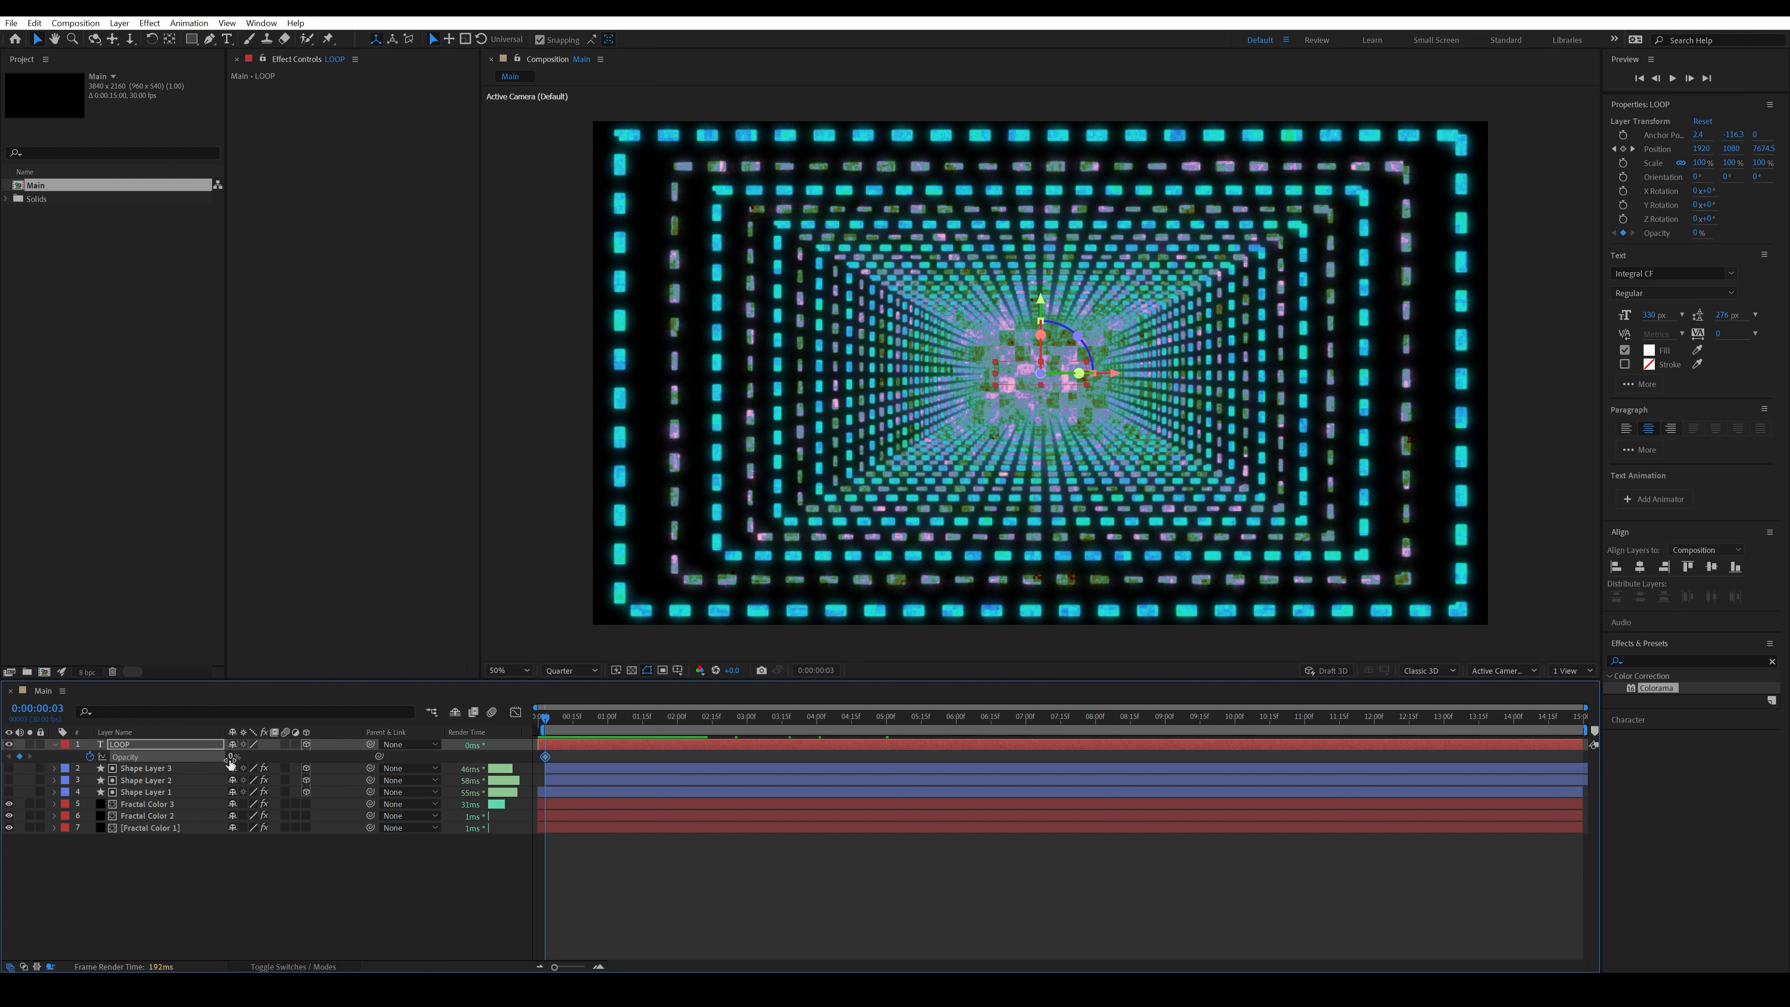
- Keyframe the LOOP layer's Opacity at 100% at 1 second and preview the fade-in
left_click_drag(571, 720, 608, 736)
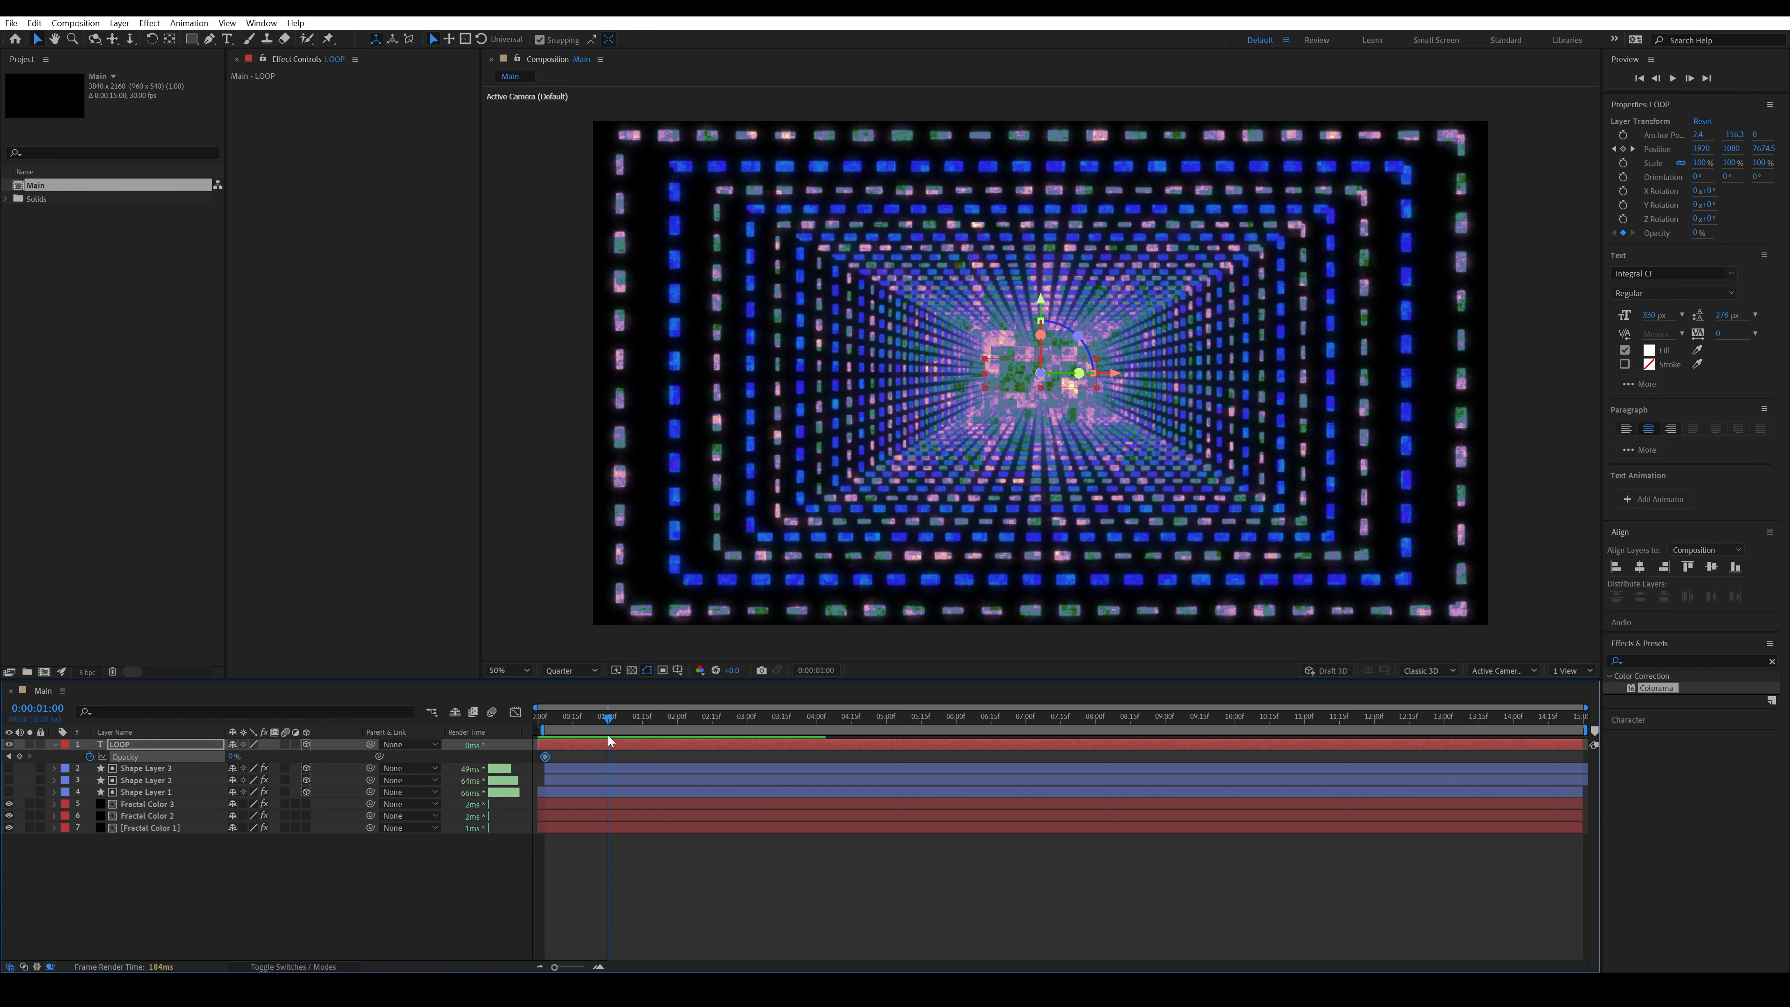
left_click(233, 757)
type("100")
key("Return")
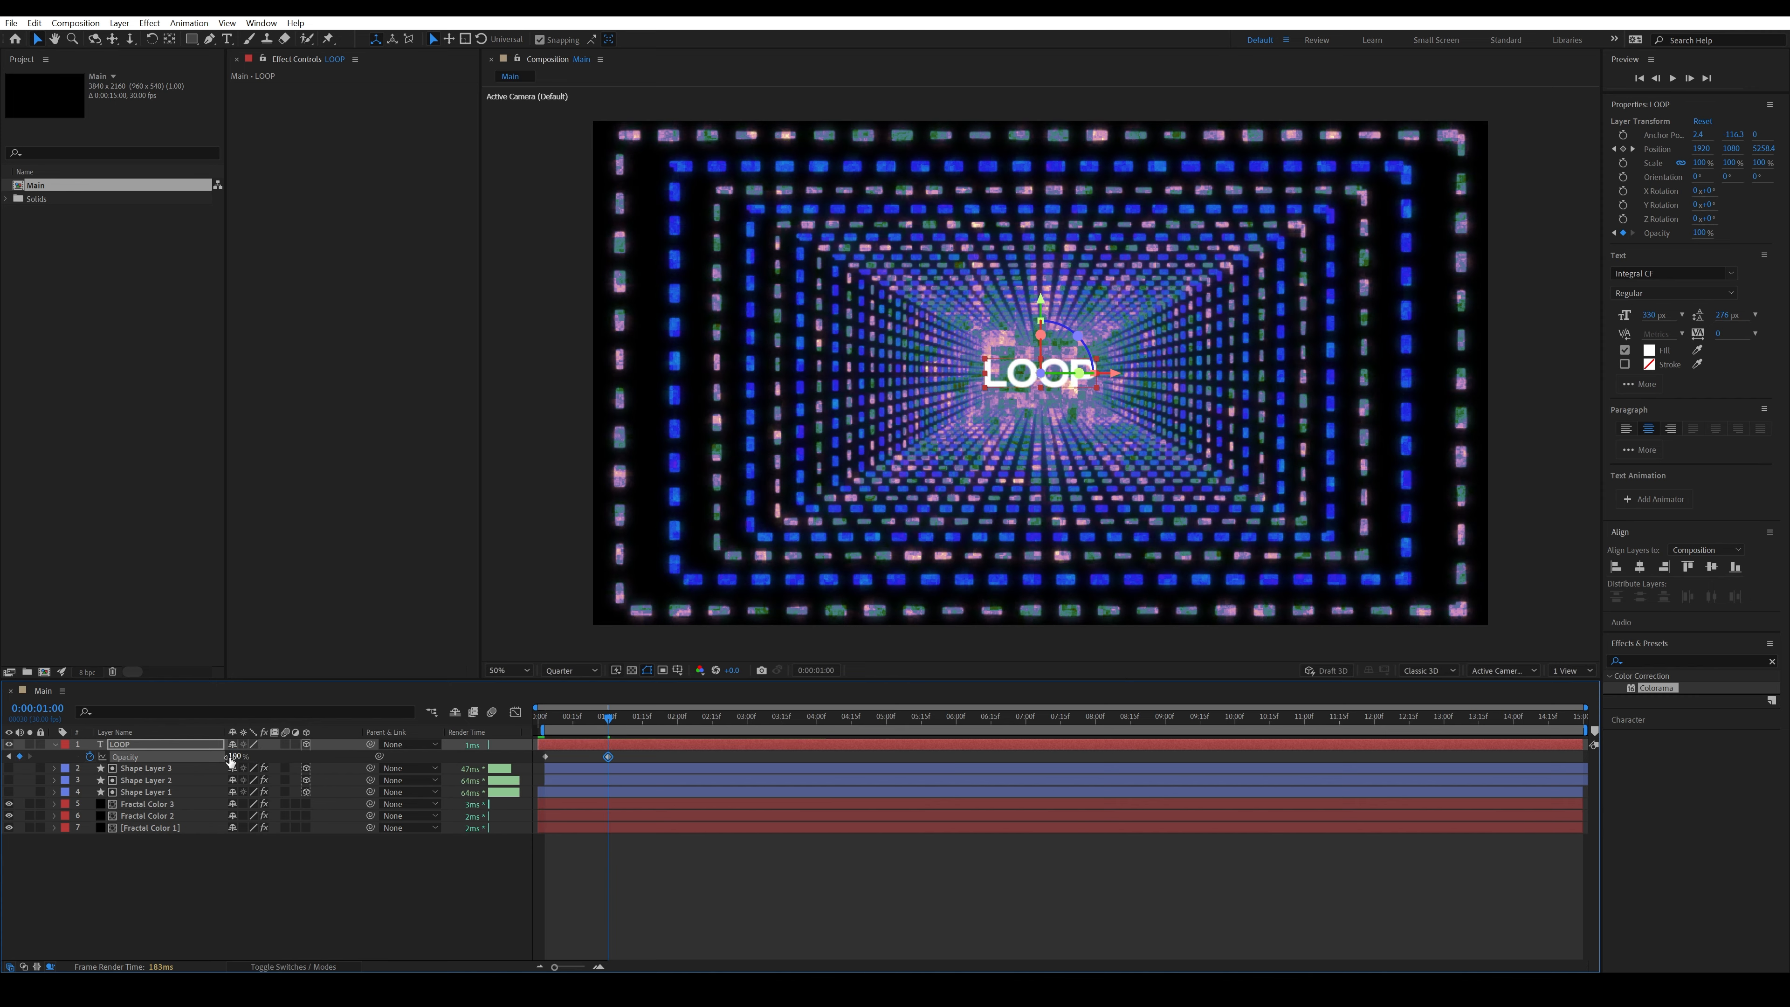
left_click_drag(609, 720, 545, 716)
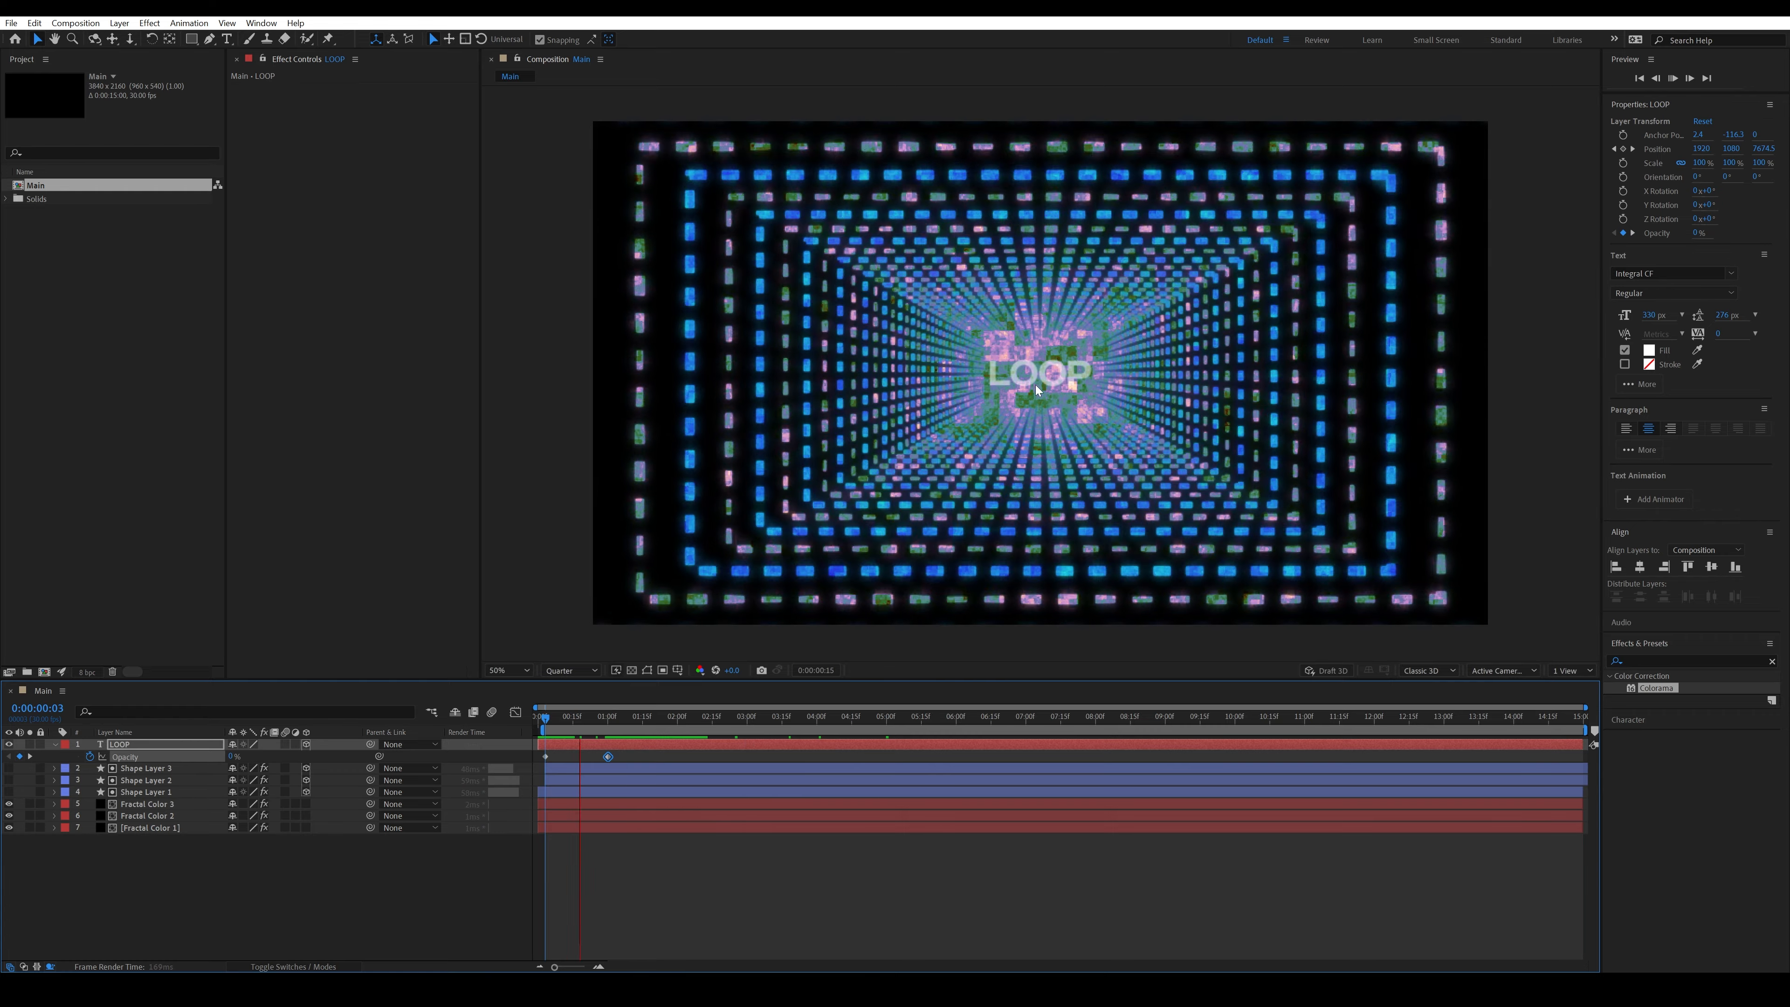
key("space")
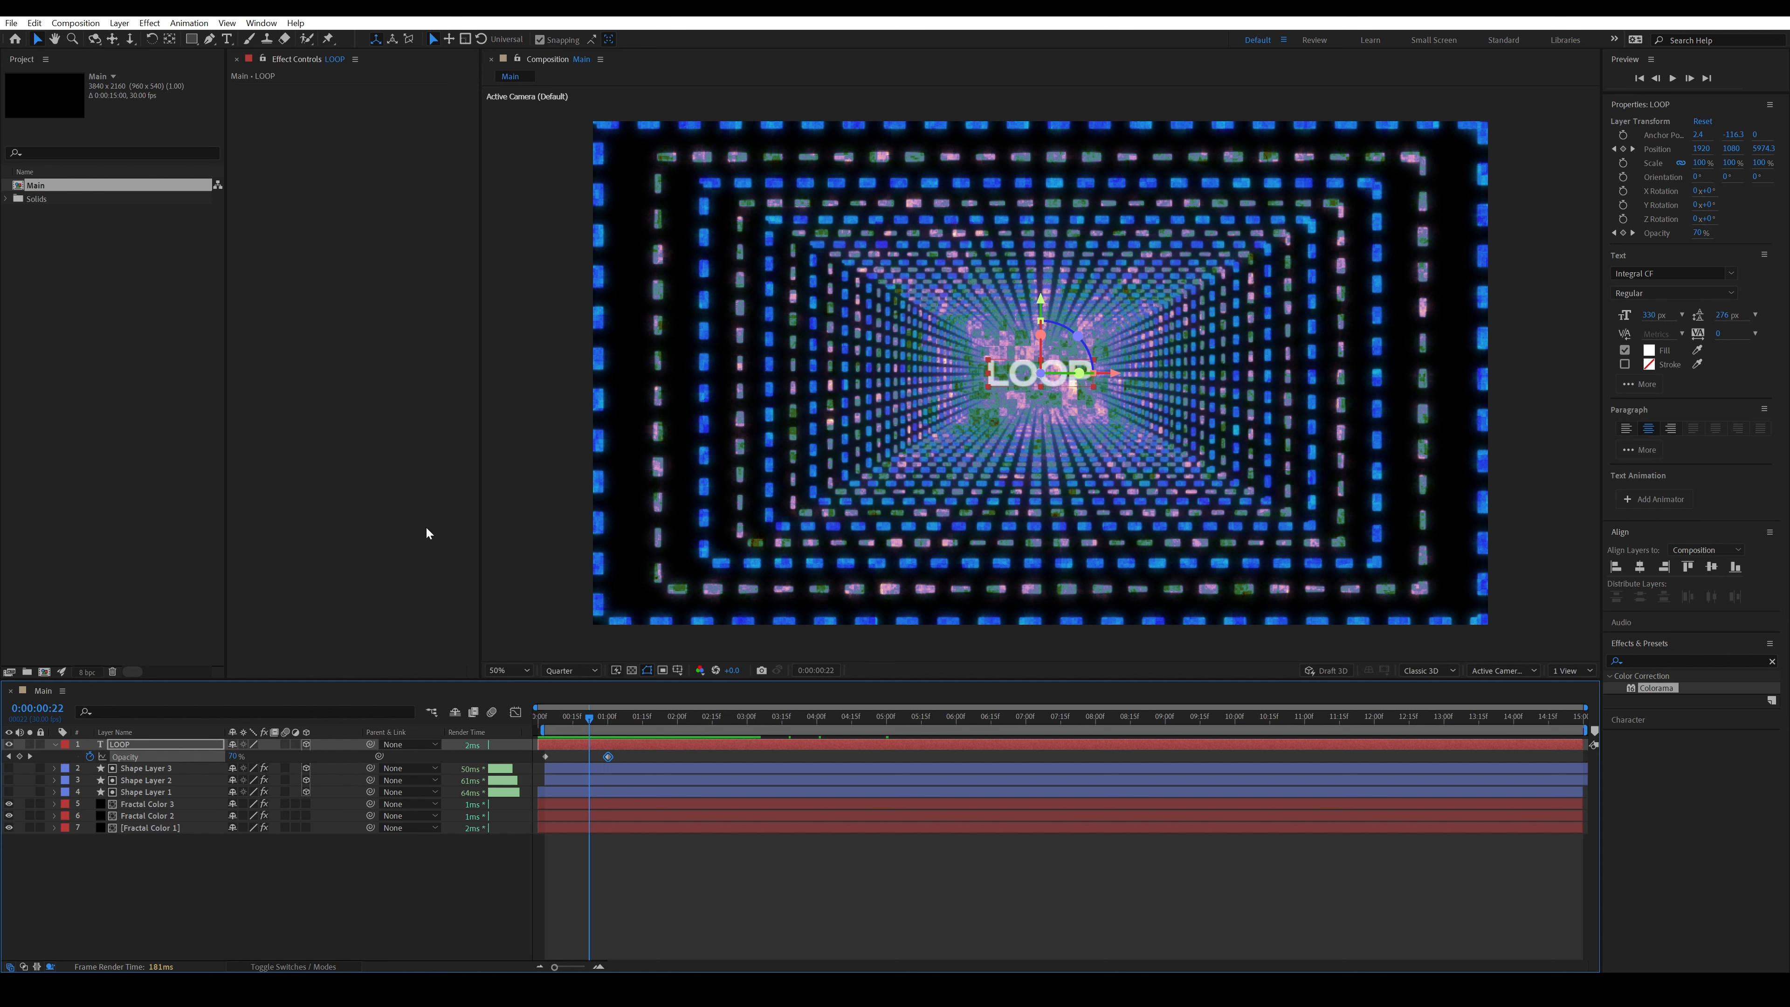
- Copy the Glow and Glow 2 effects from Shape Layer 1 to the LOOP layer and check the text around 2 seconds
left_click(160, 791)
left_click(273, 158)
left_click(278, 366)
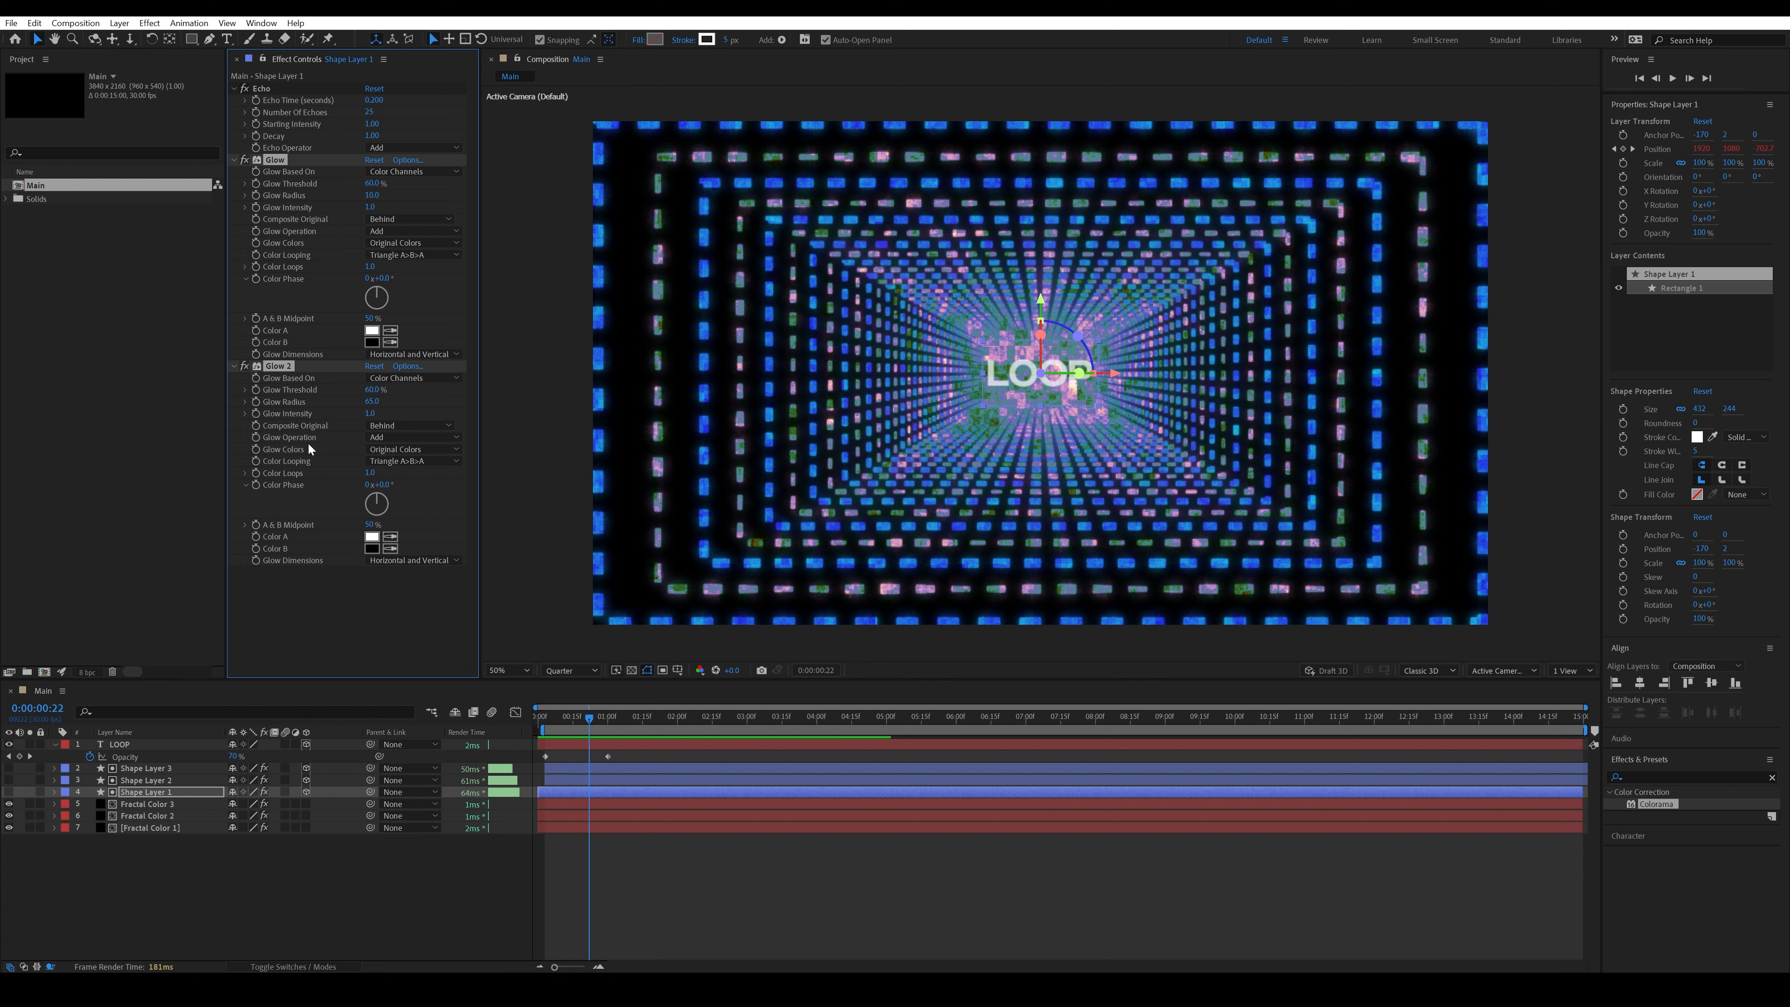
left_click(130, 744)
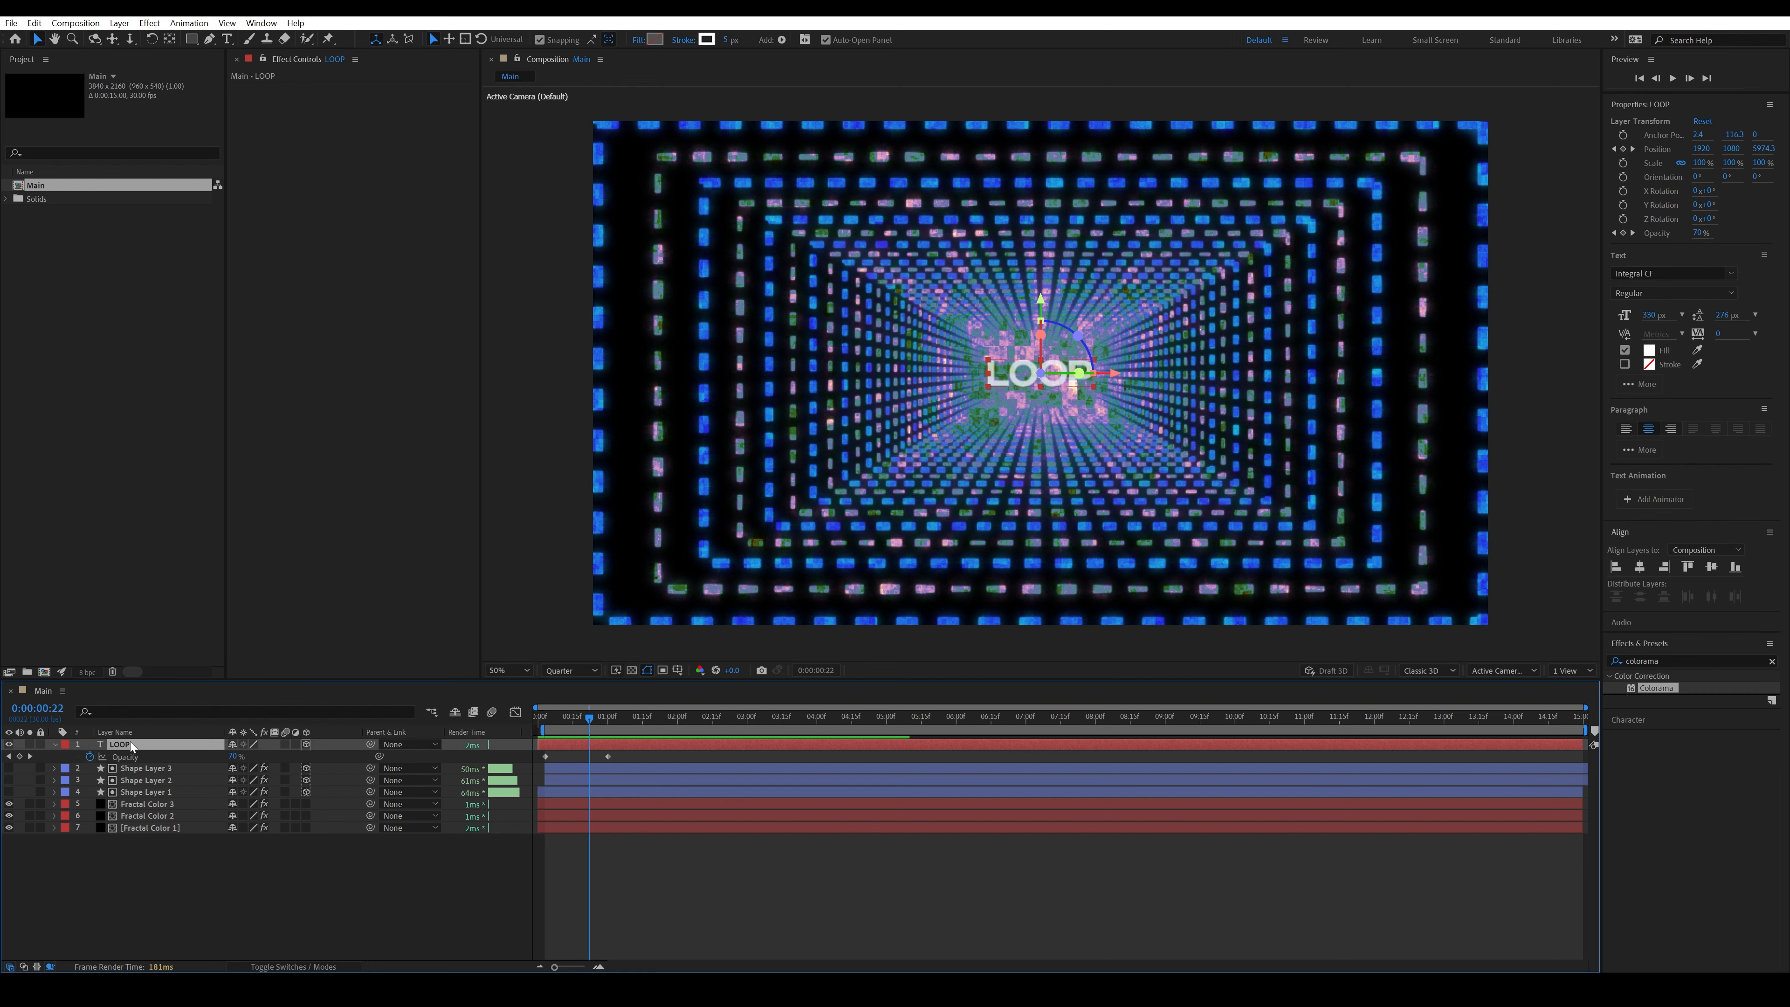
key("ctrl+v")
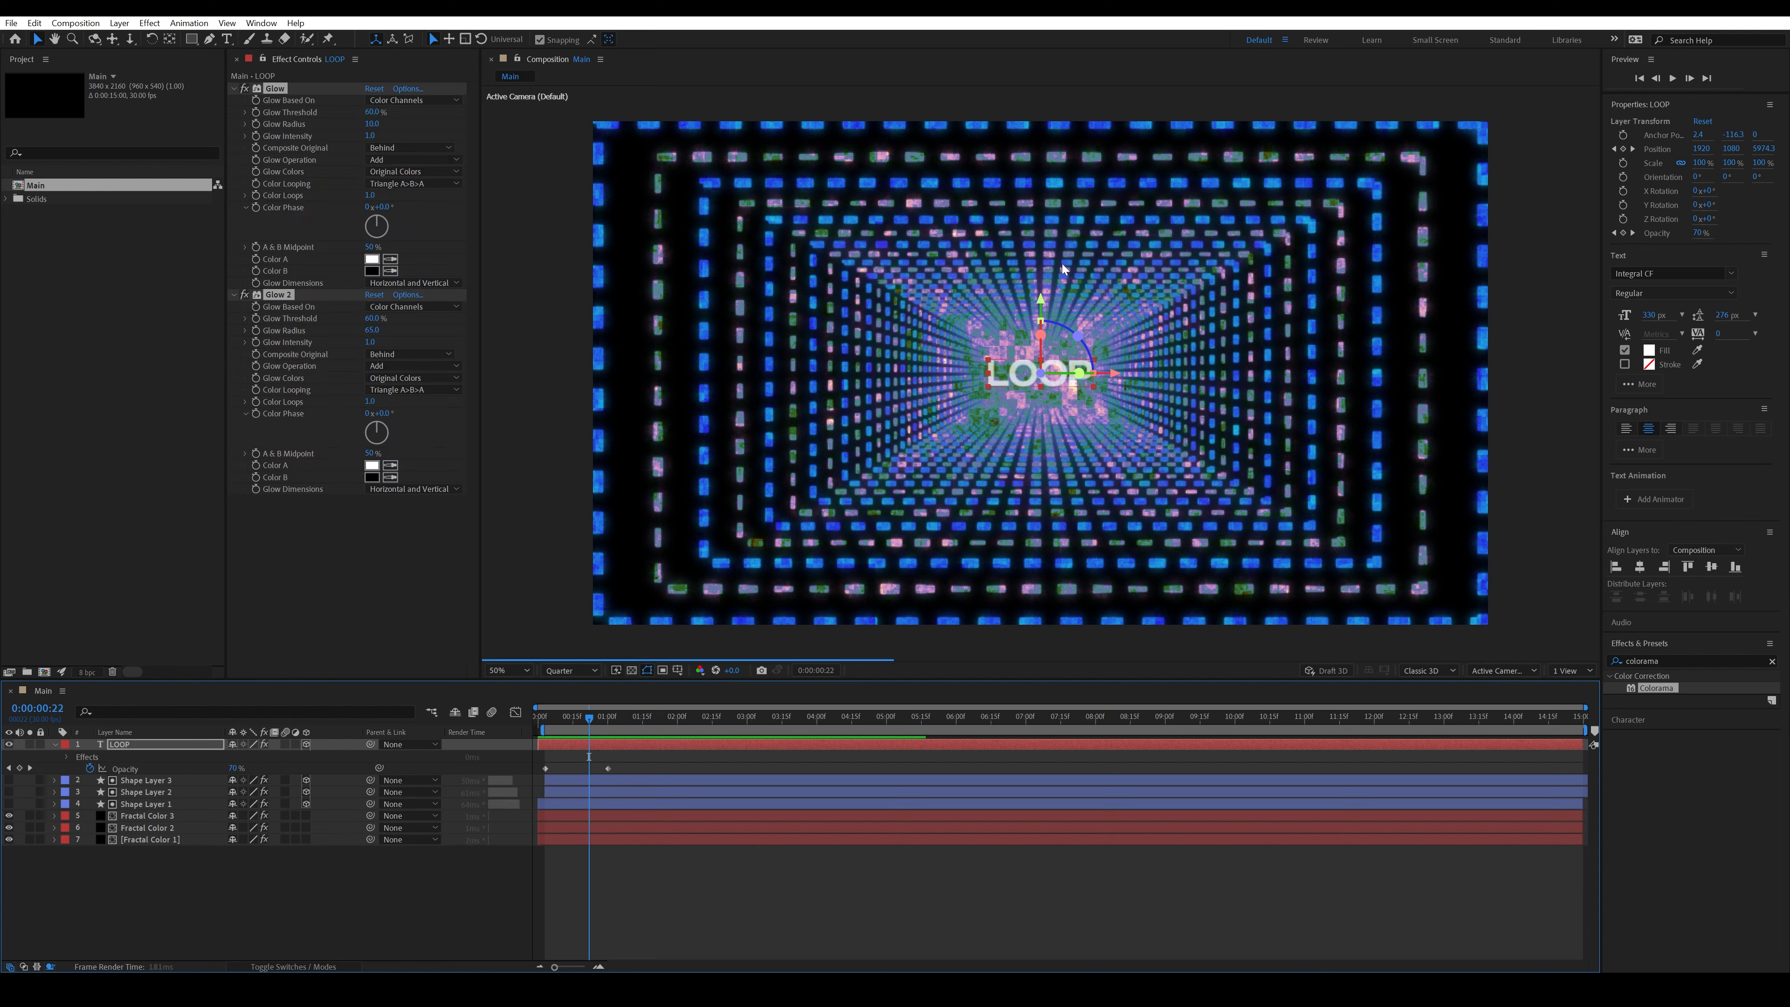
left_click_drag(660, 718, 680, 719)
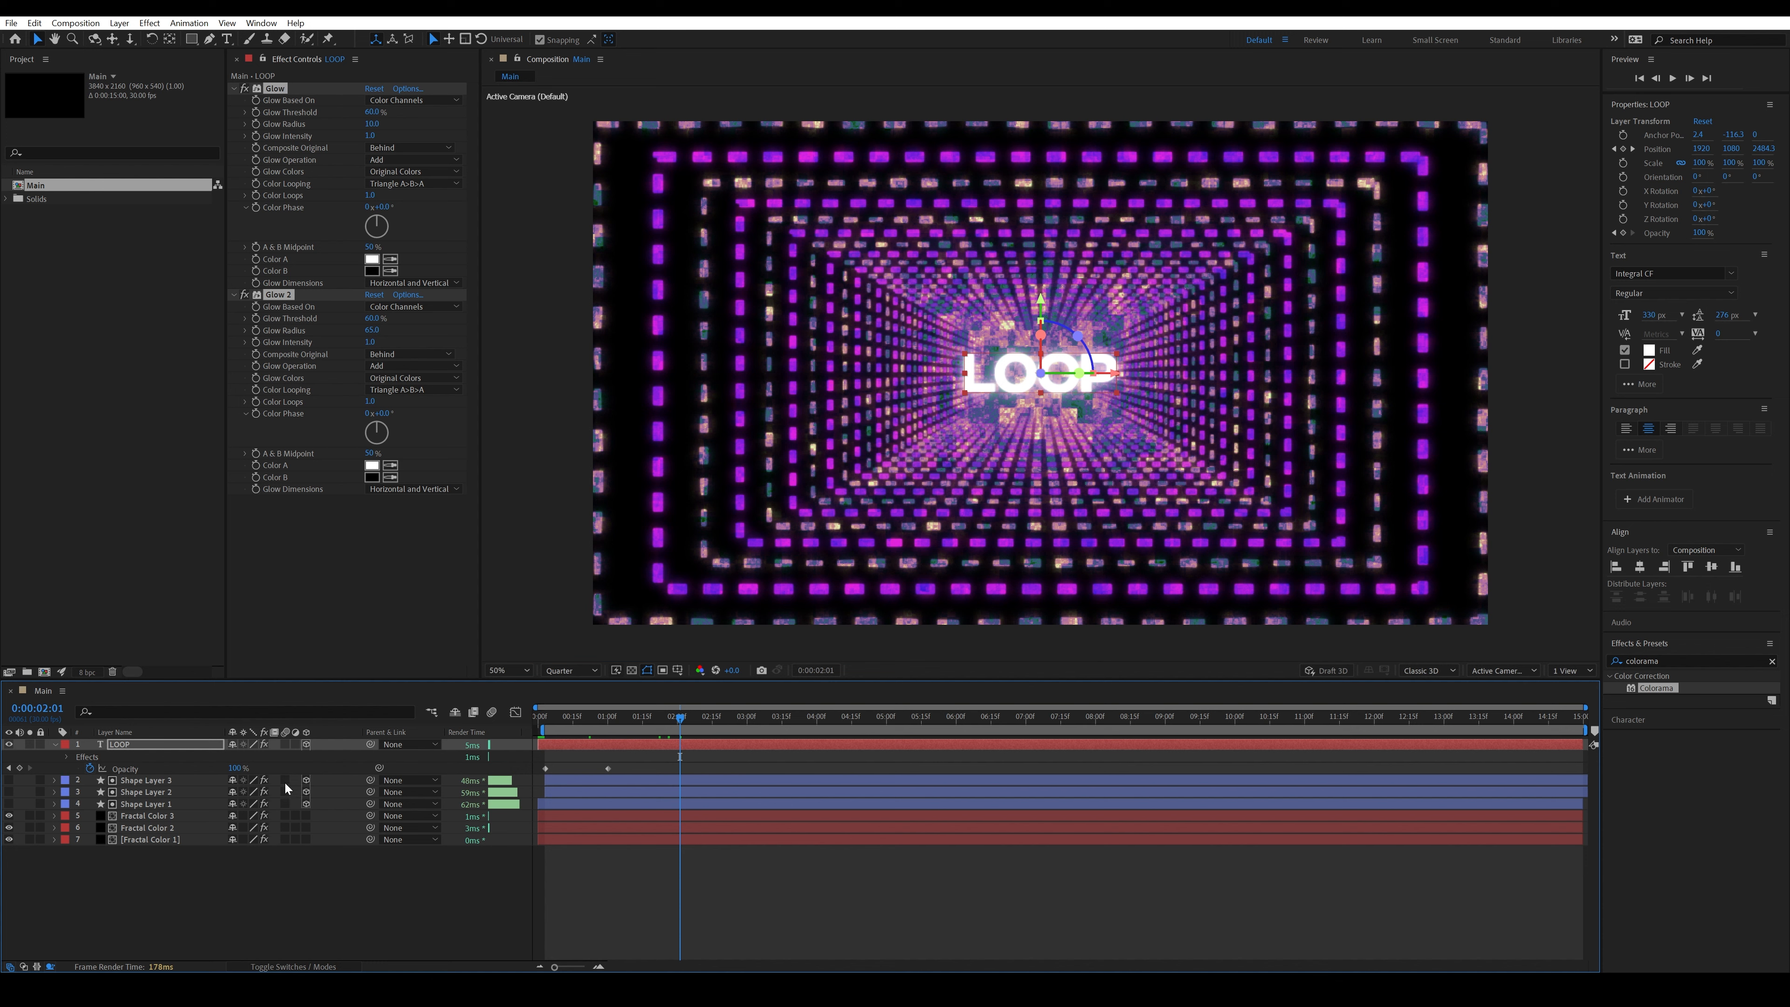
- Copy the Fractal Noise effect from Fractal Color 2 to the LOOP layer and check the text around 0:00:03:11
left_click(183, 827)
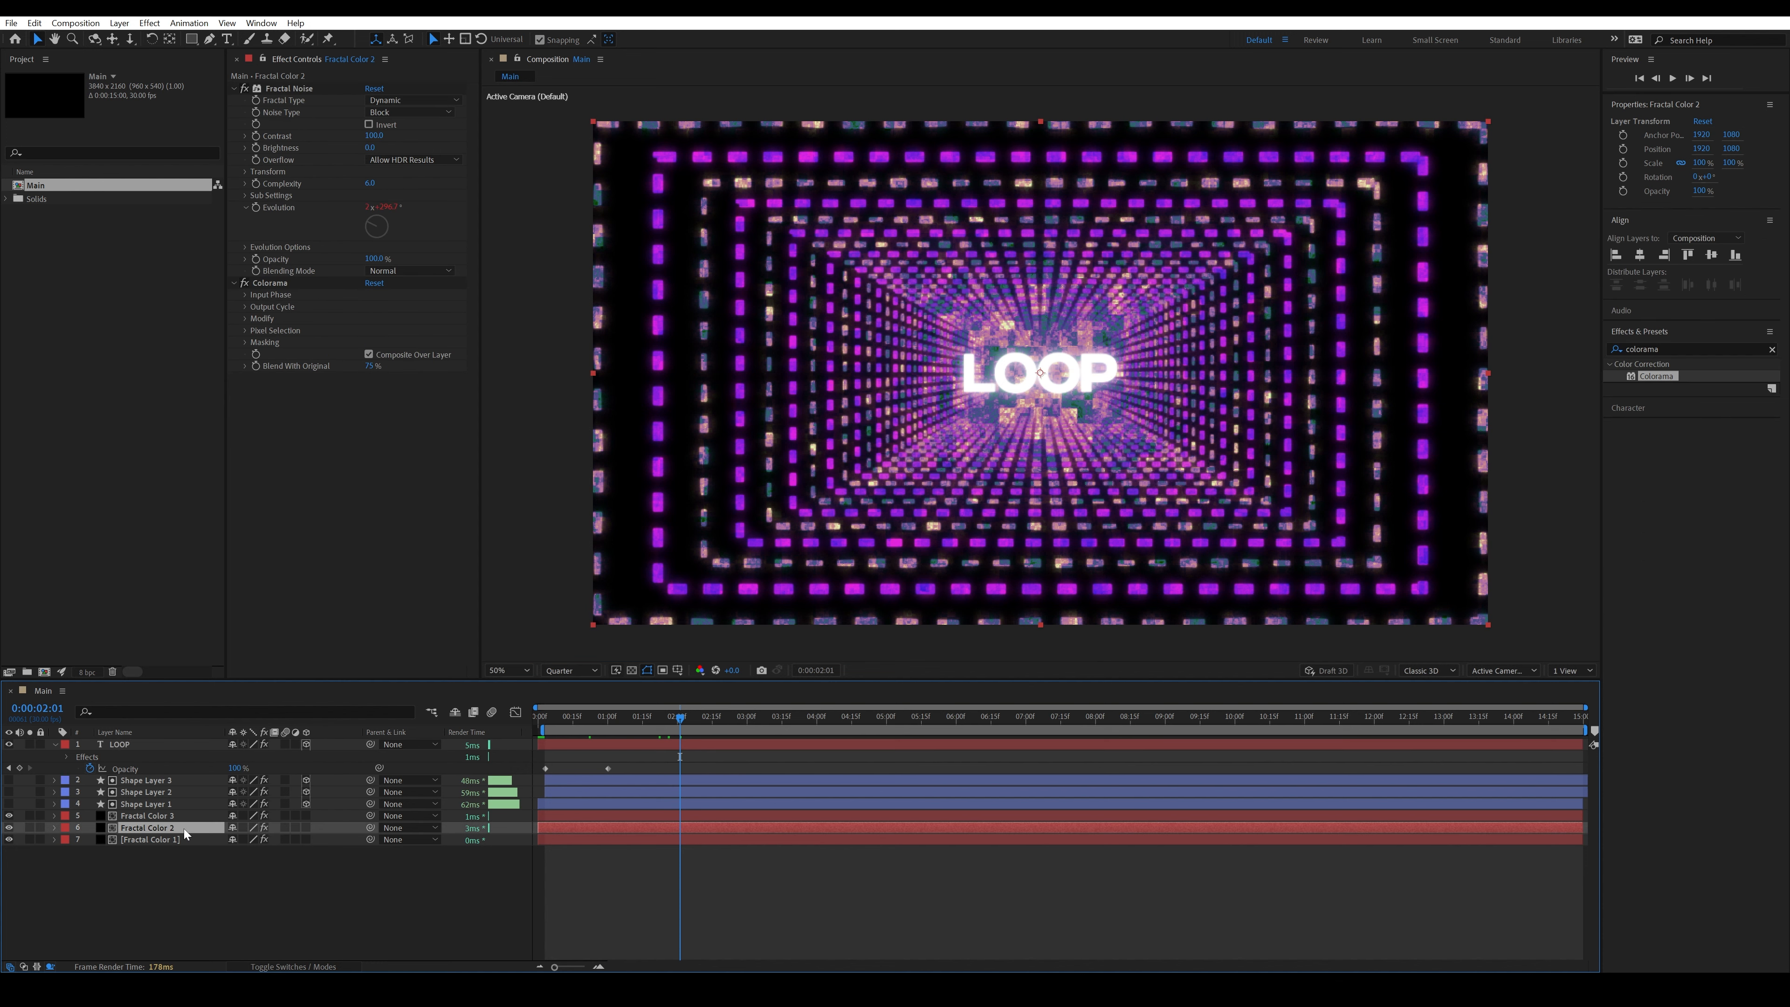
left_click(285, 89)
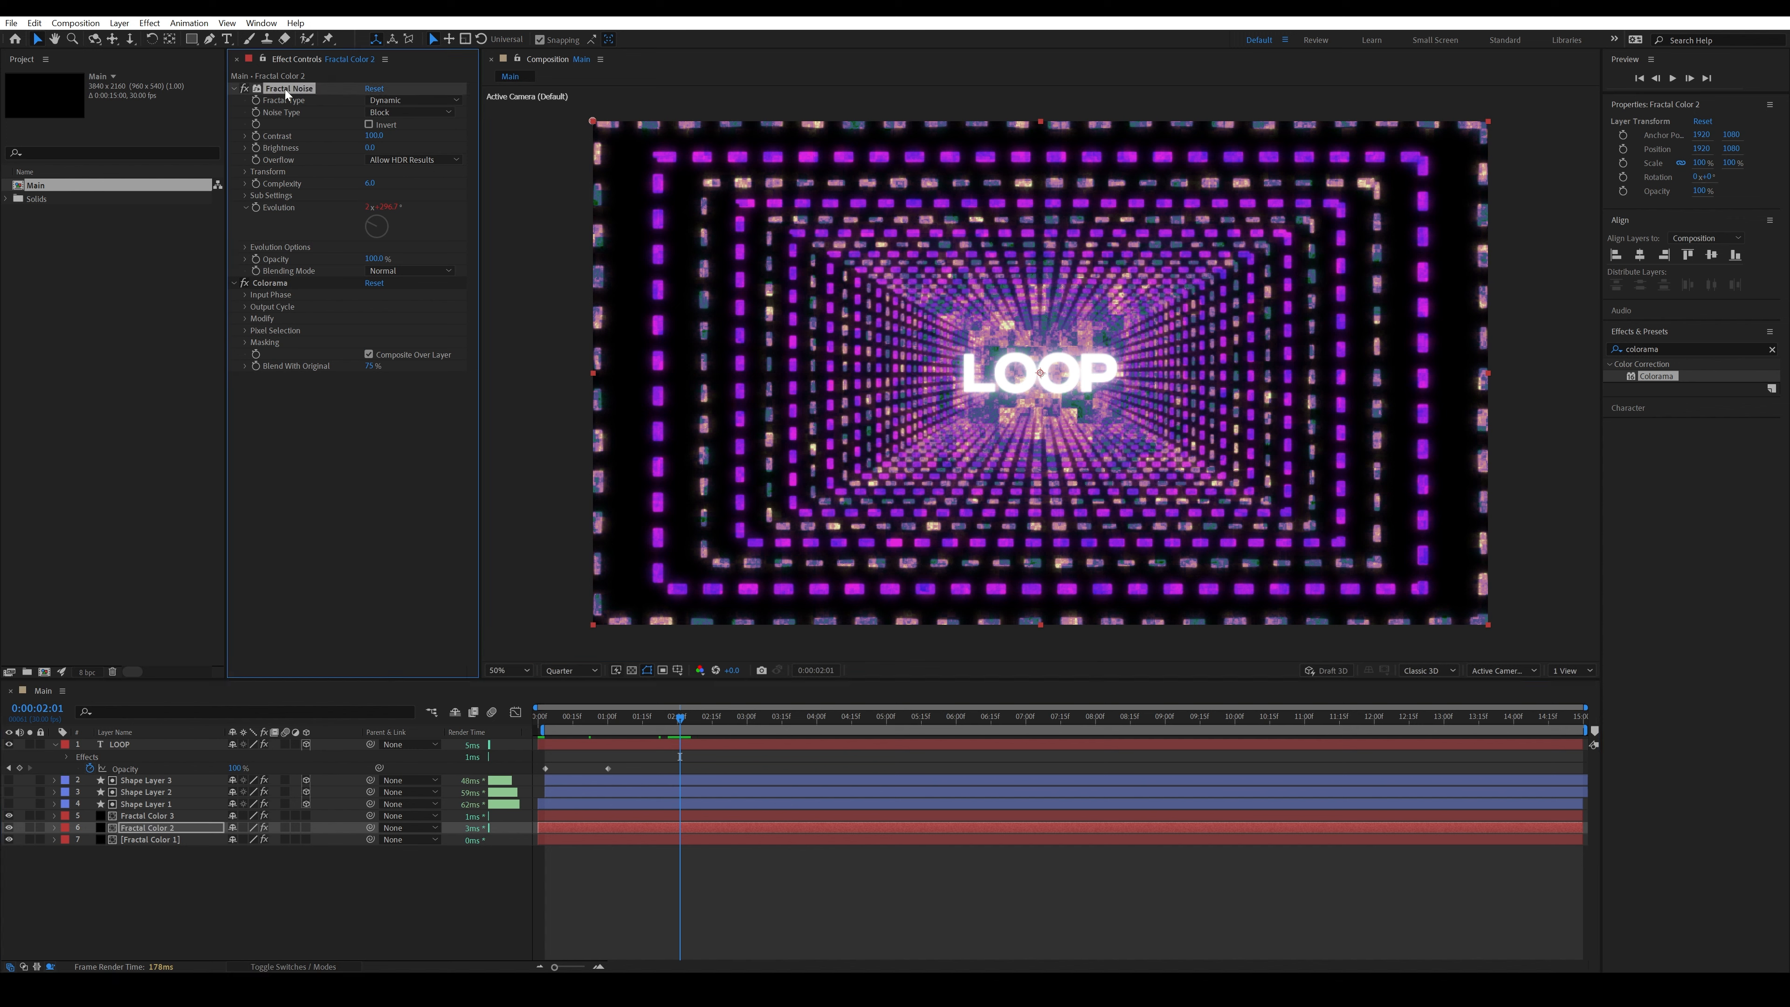
left_click(130, 745)
key("ctrl+v")
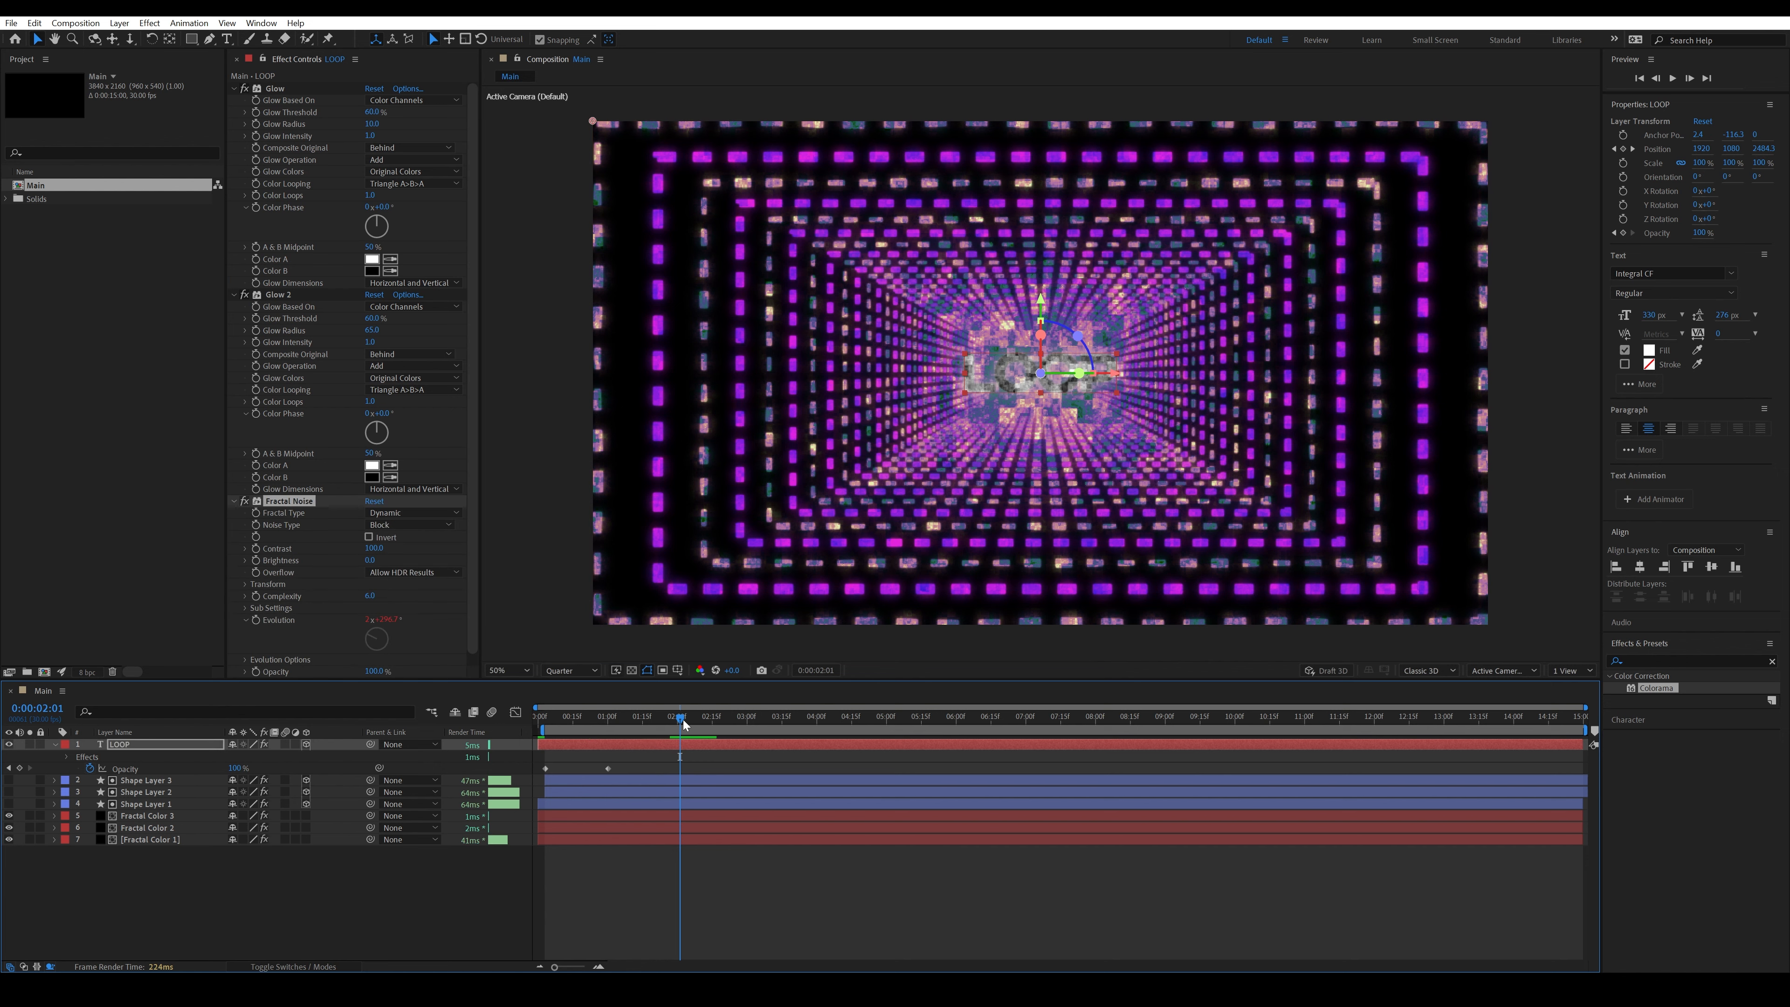
left_click_drag(683, 723, 776, 724)
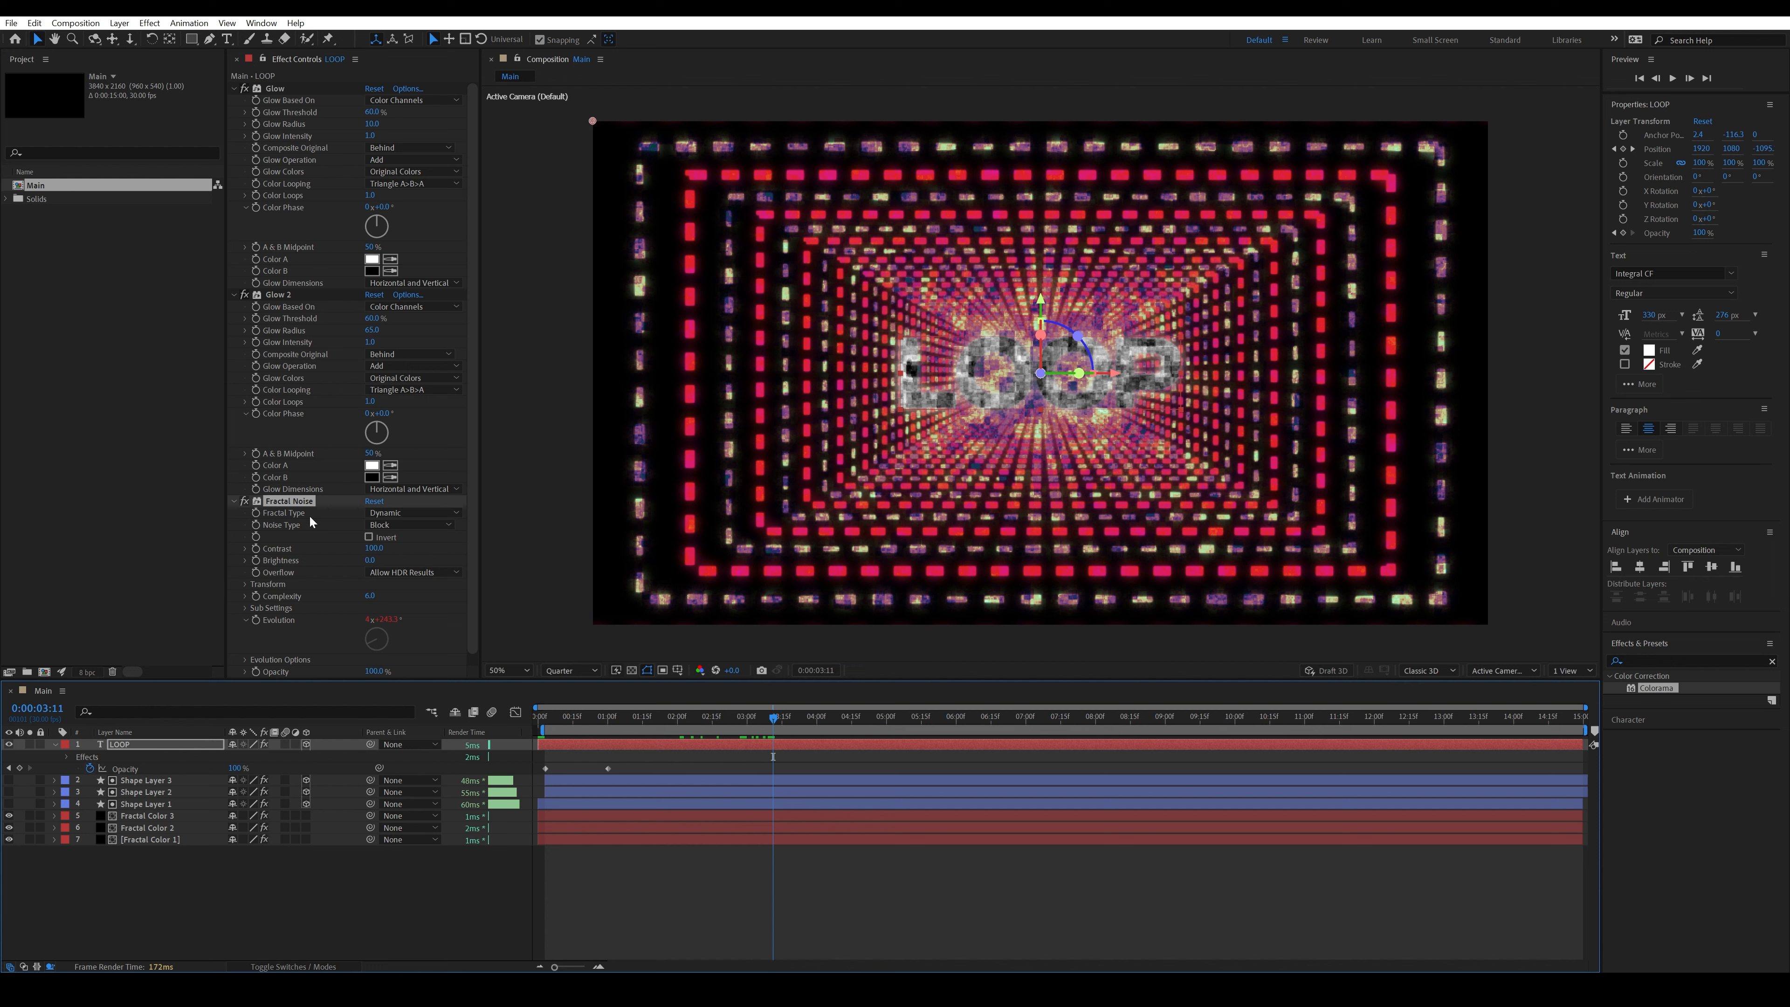
- Set the Fractal Noise Brightness on the LOOP layer to 50 and preview the text up to 5 seconds
left_click(372, 560)
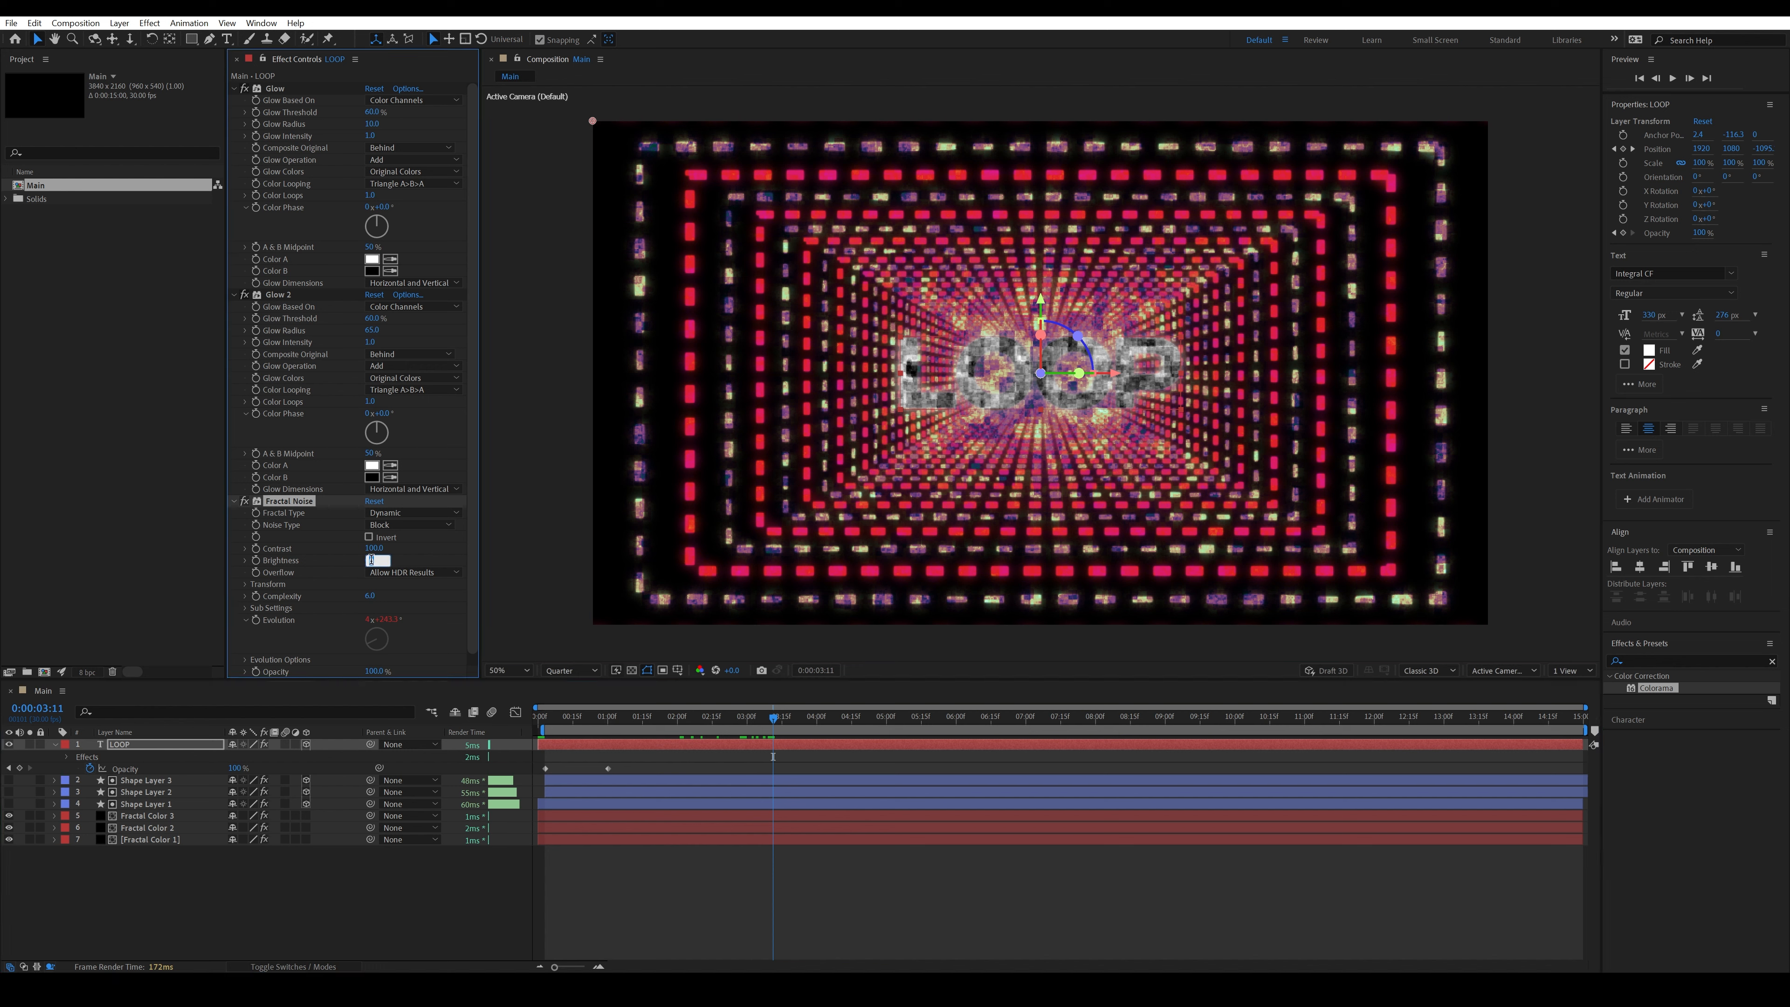
type("50")
key("Return")
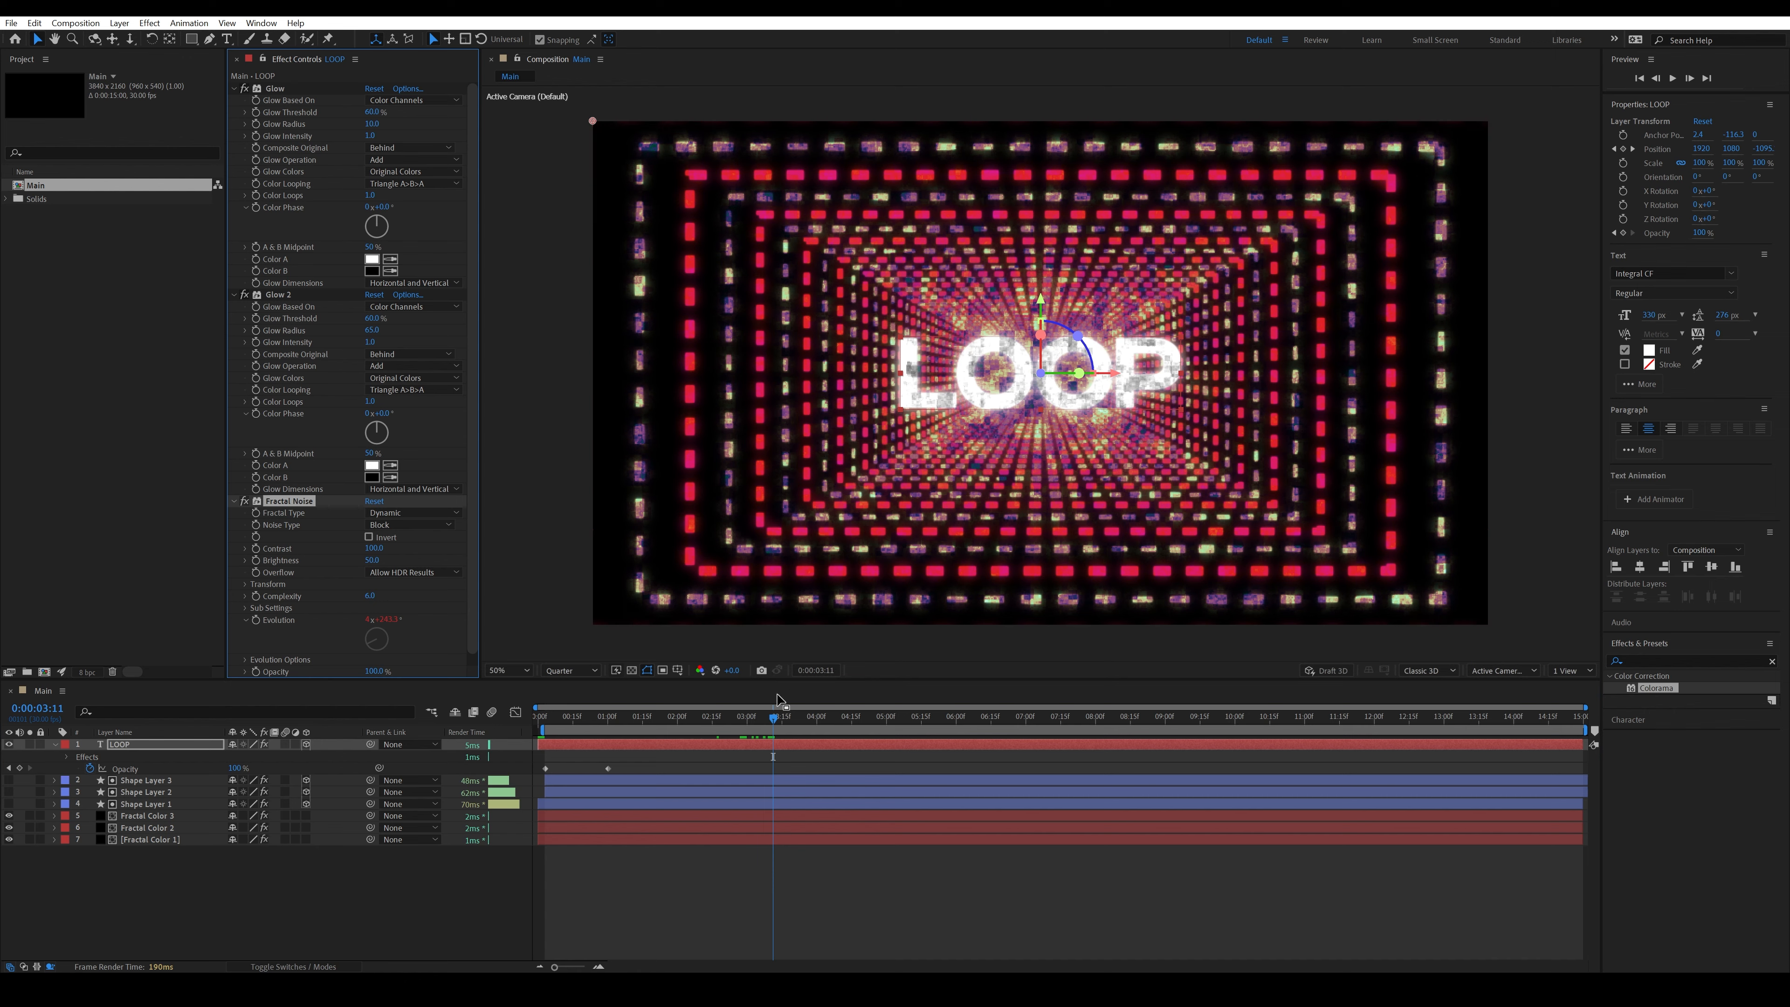
left_click_drag(776, 718, 812, 728)
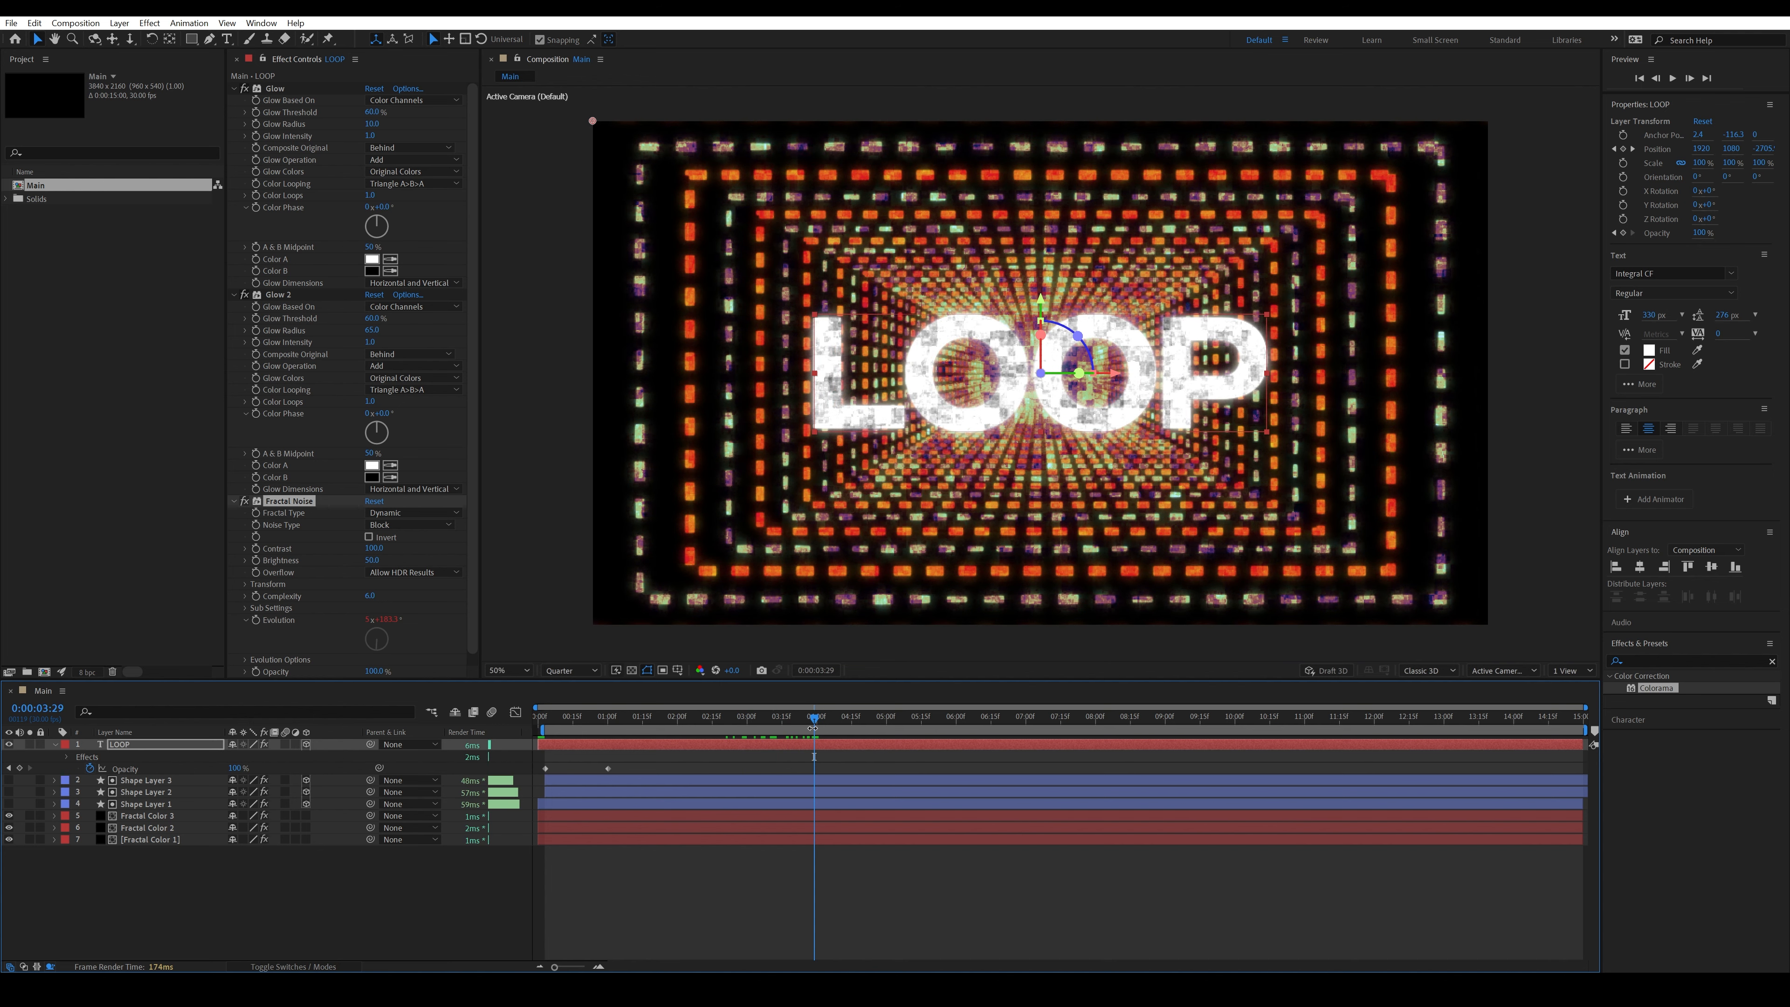
key("space")
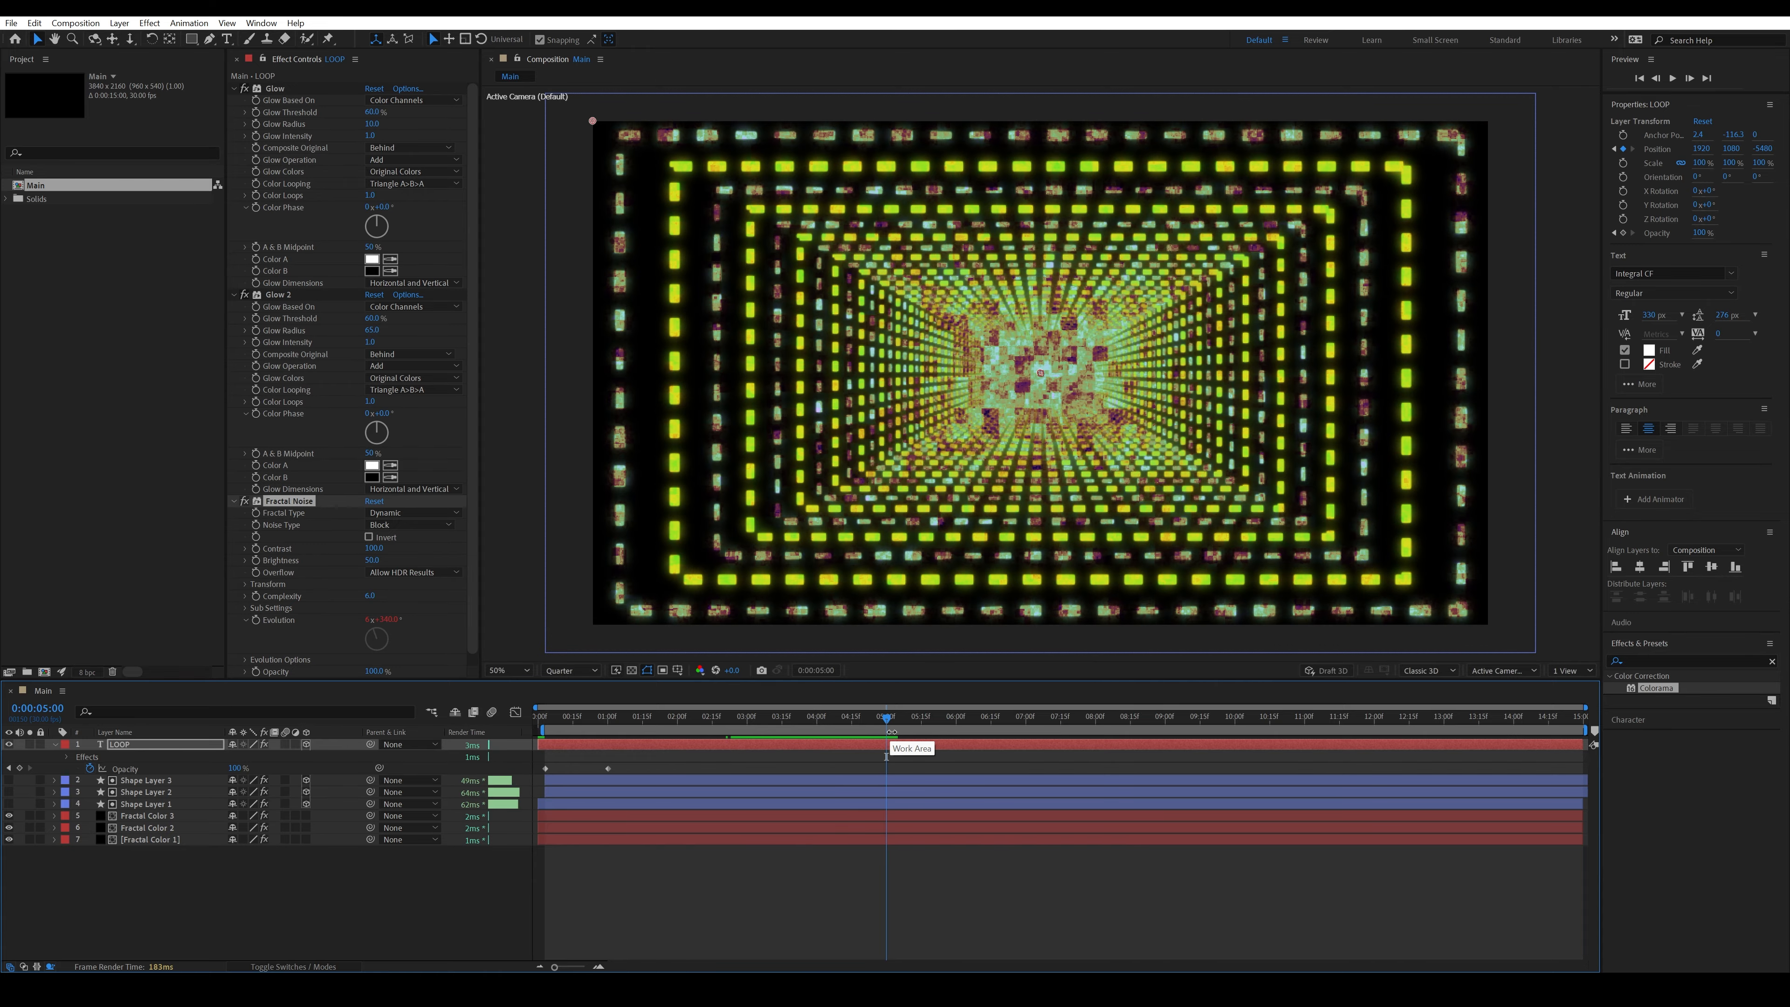
- Trim the LOOP layer to end at 5 seconds, and place two duplicates end to end, starting at 5 and 10 seconds
left_click_drag(1585, 745, 886, 740)
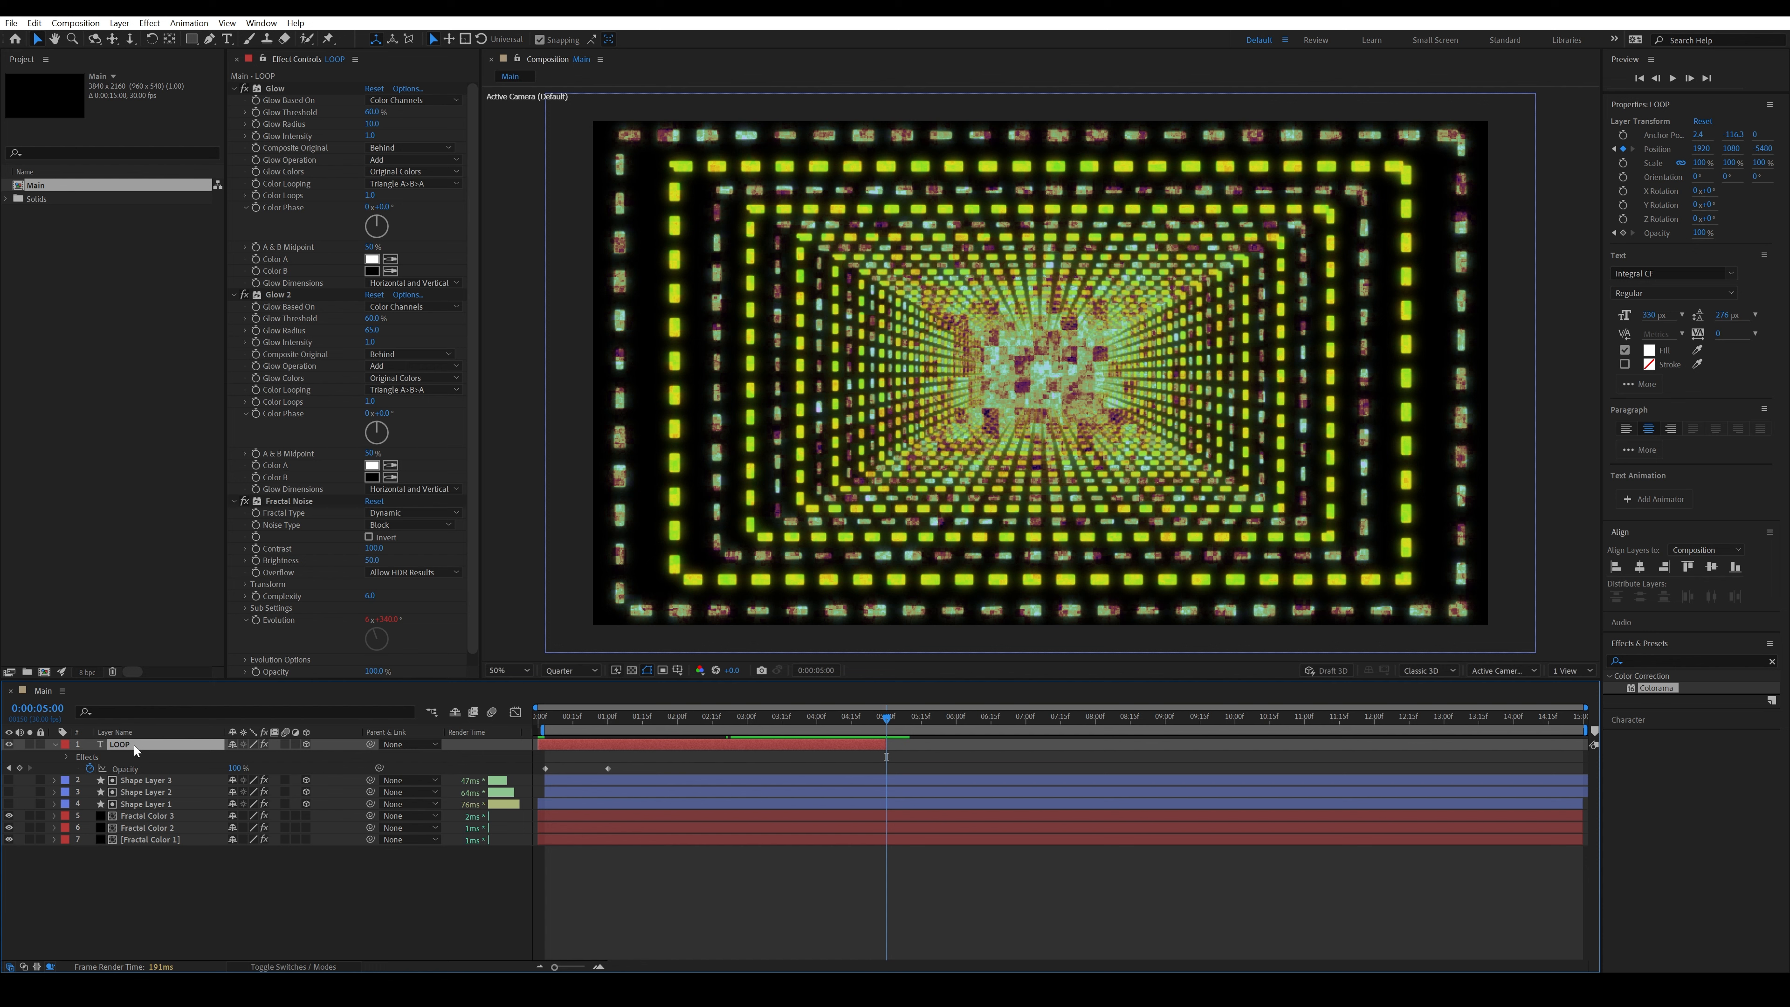
key("ctrl+d")
key("ctrl+d")
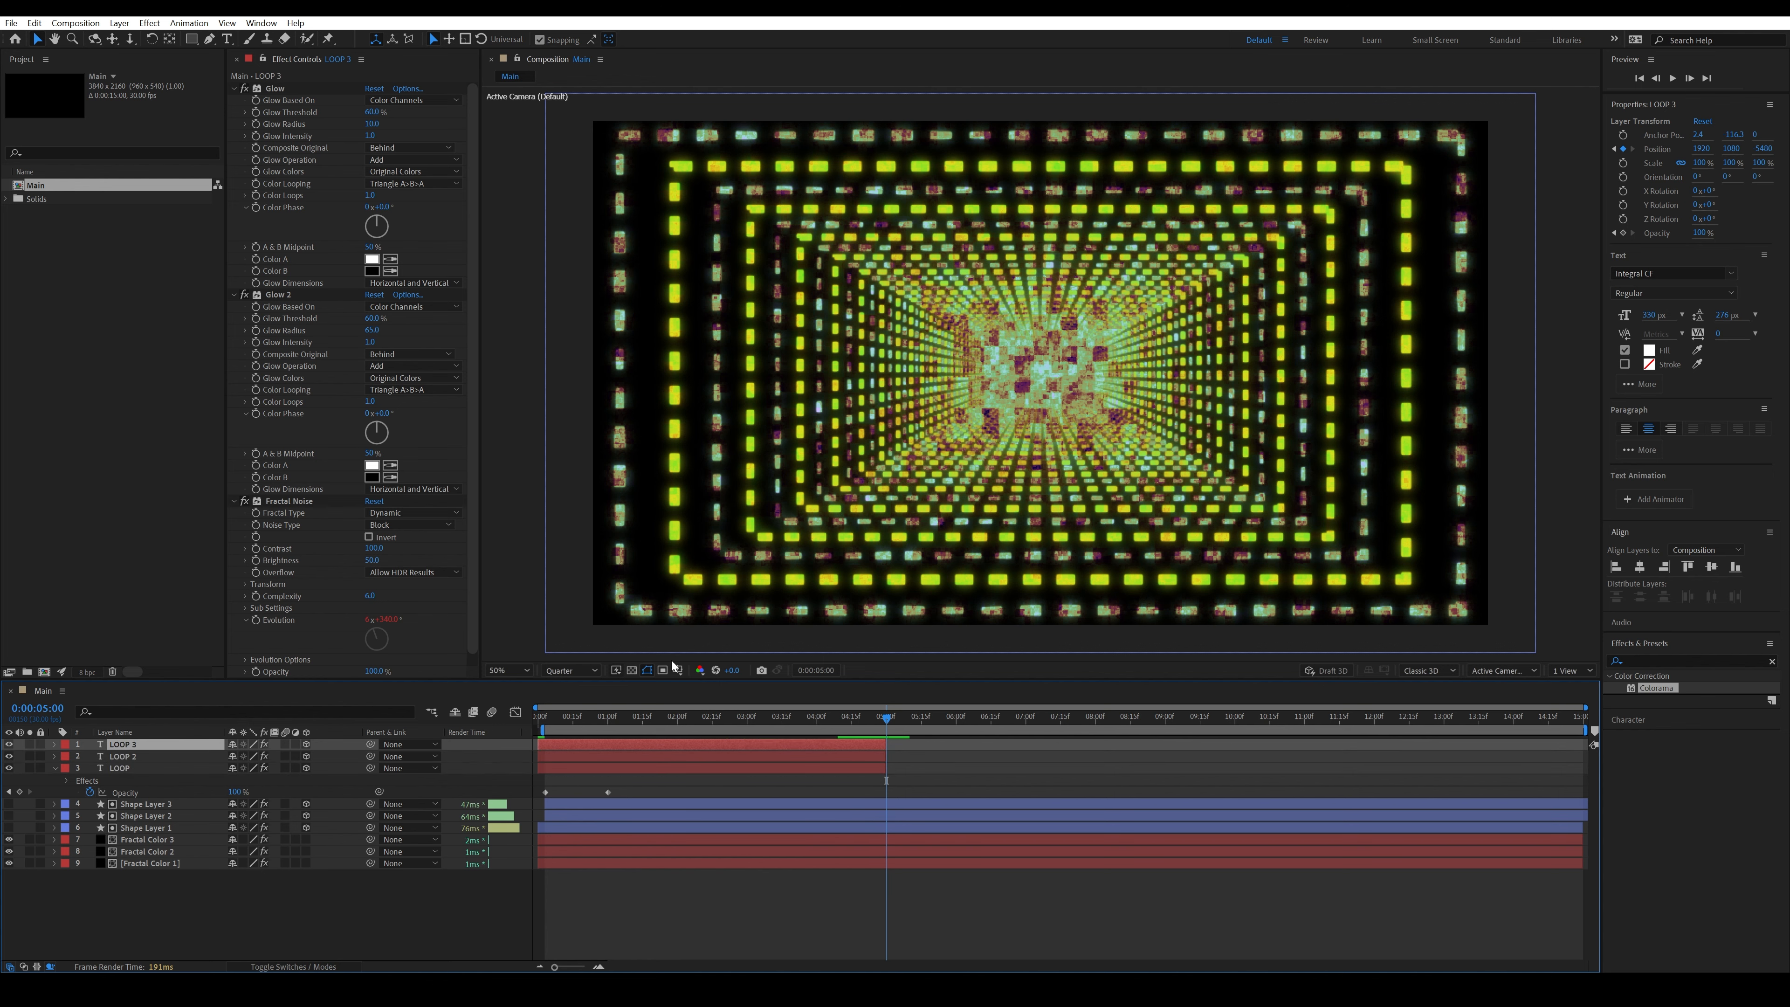
left_click_drag(577, 754, 1235, 772)
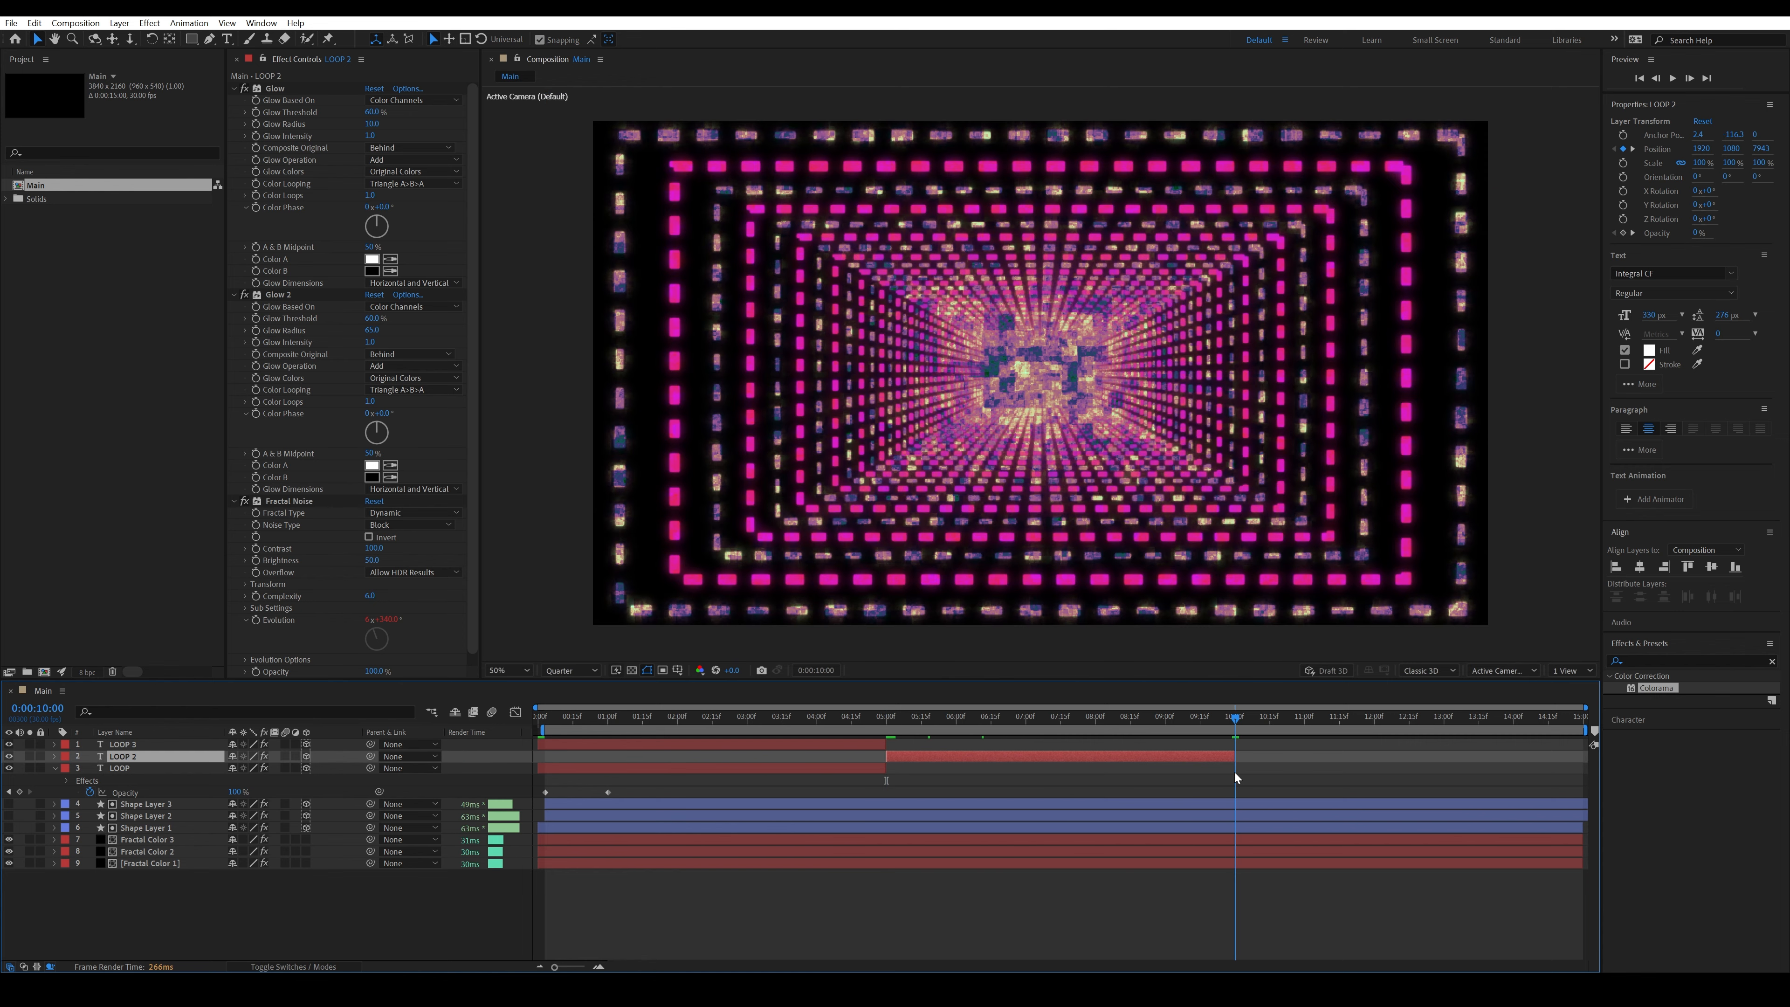
left_click_drag(567, 742, 1257, 754)
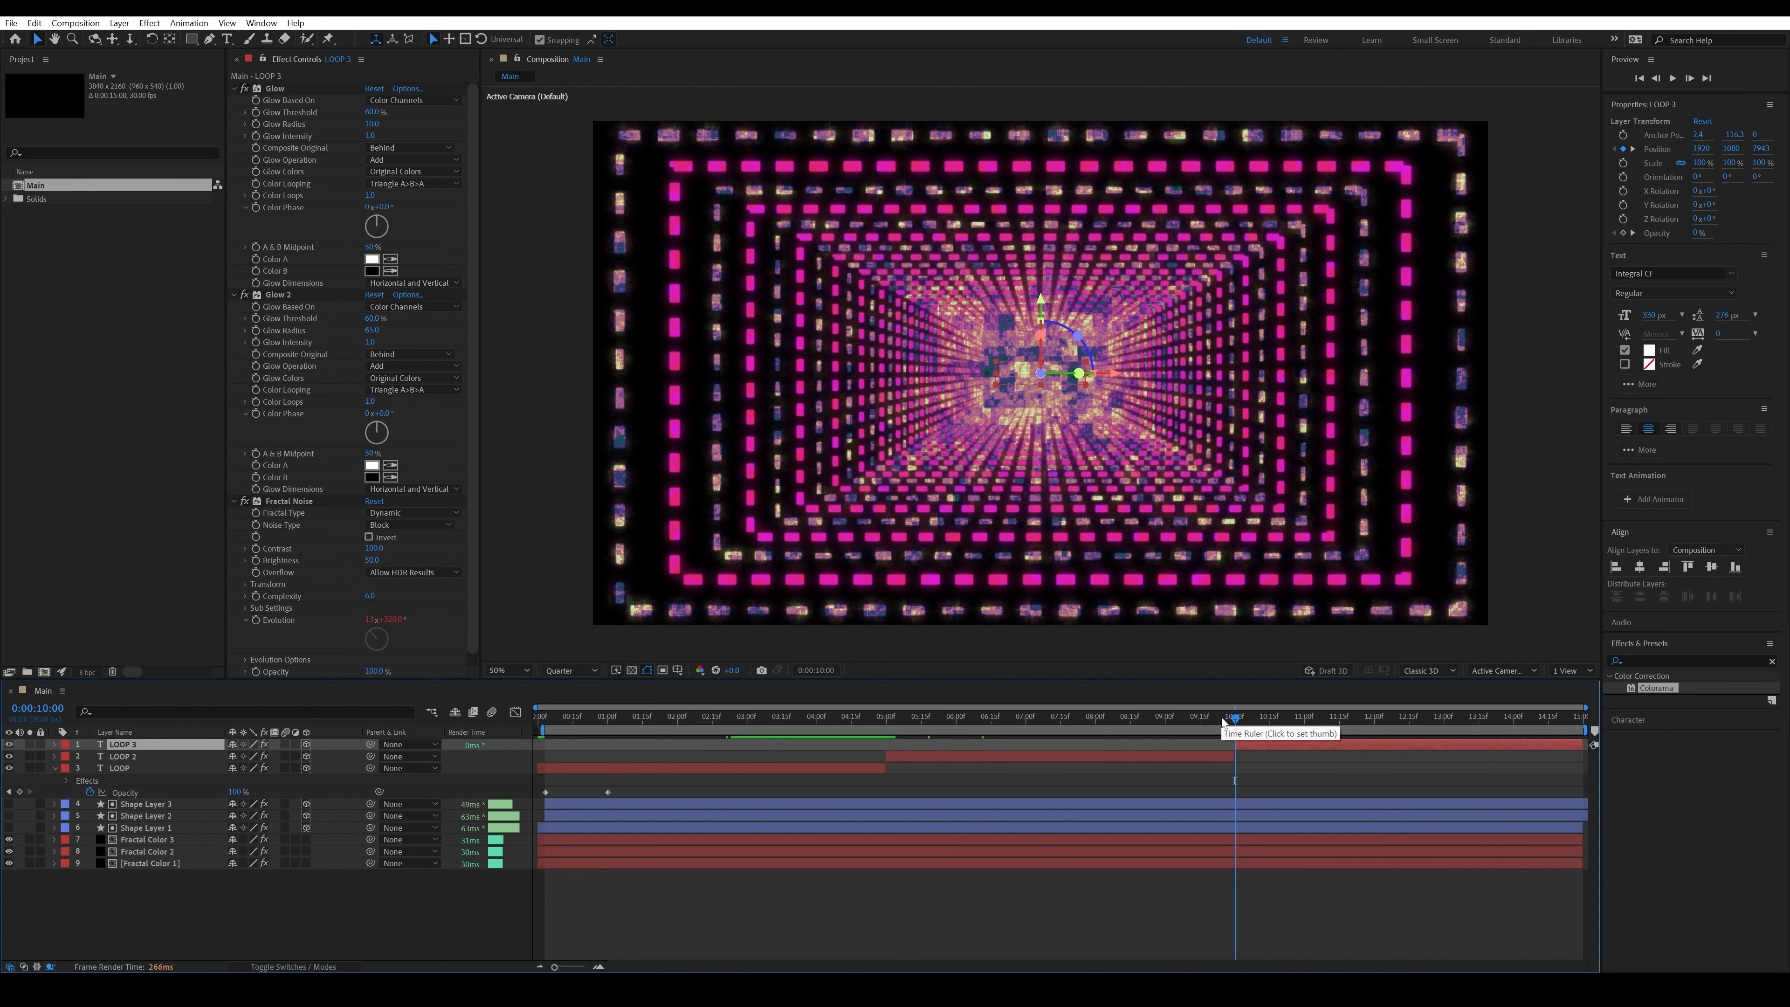
- Review the three successive LOOP text passes through the tunnel across the composition
left_click_drag(815, 718, 1030, 708)
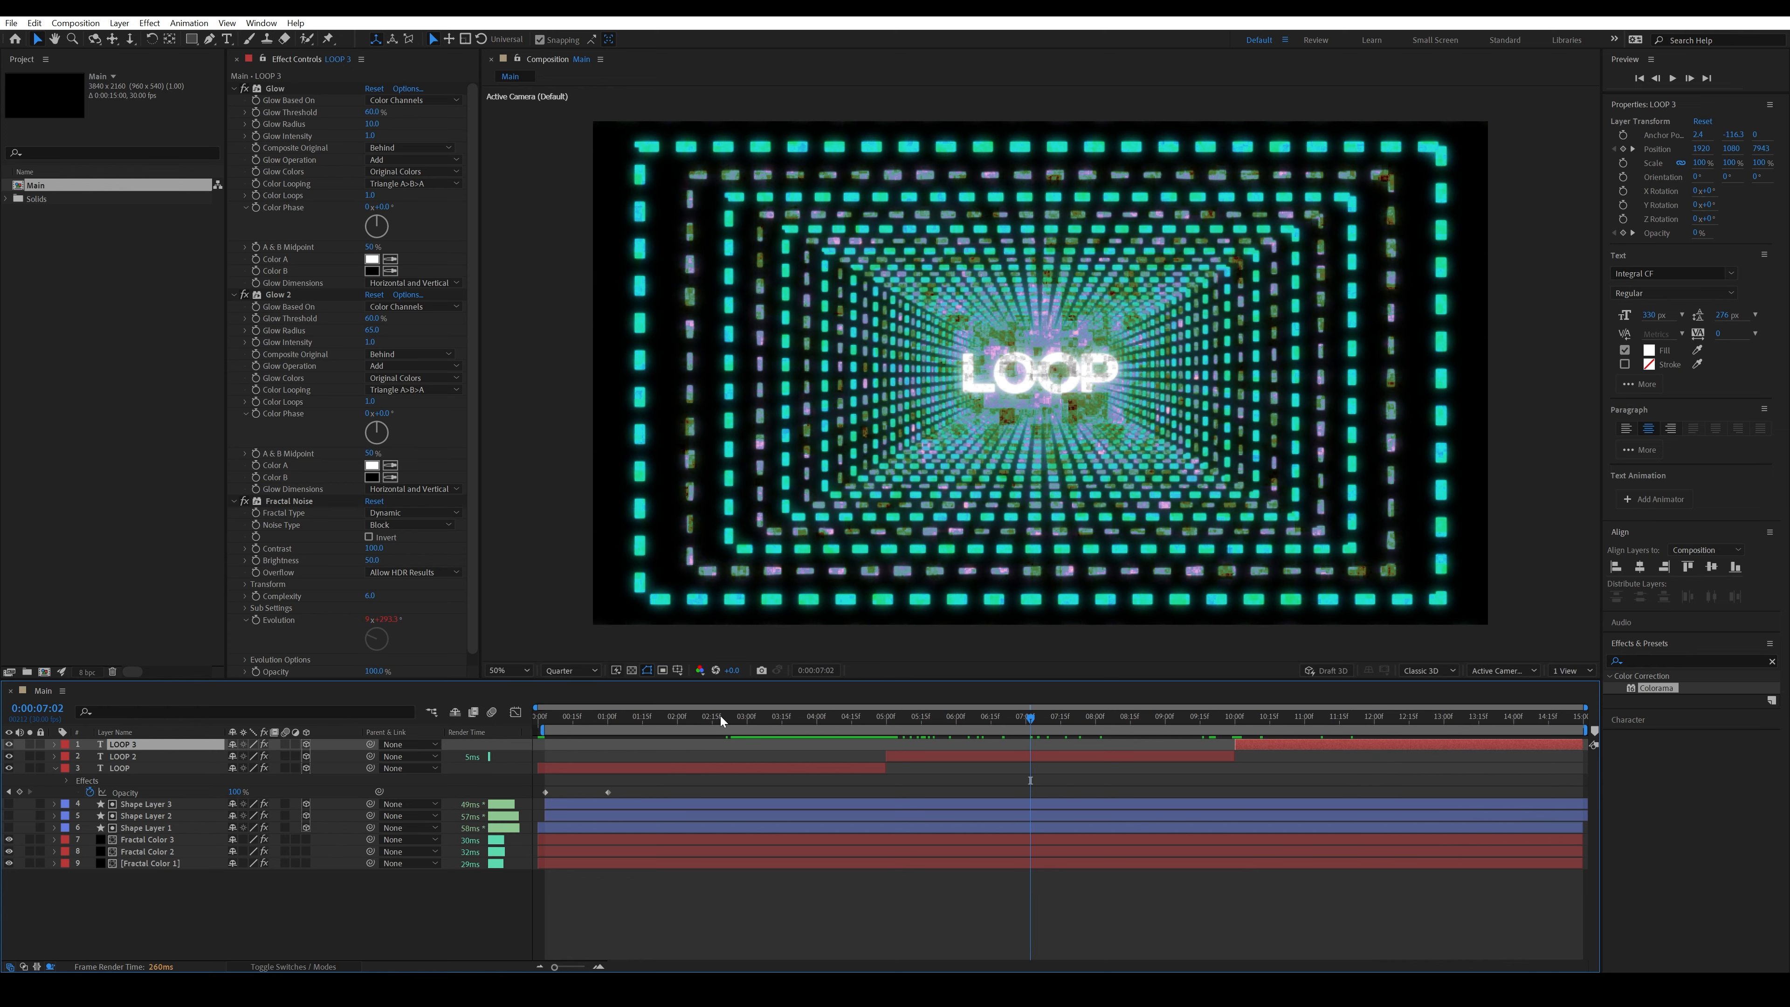
left_click_drag(762, 719, 803, 710)
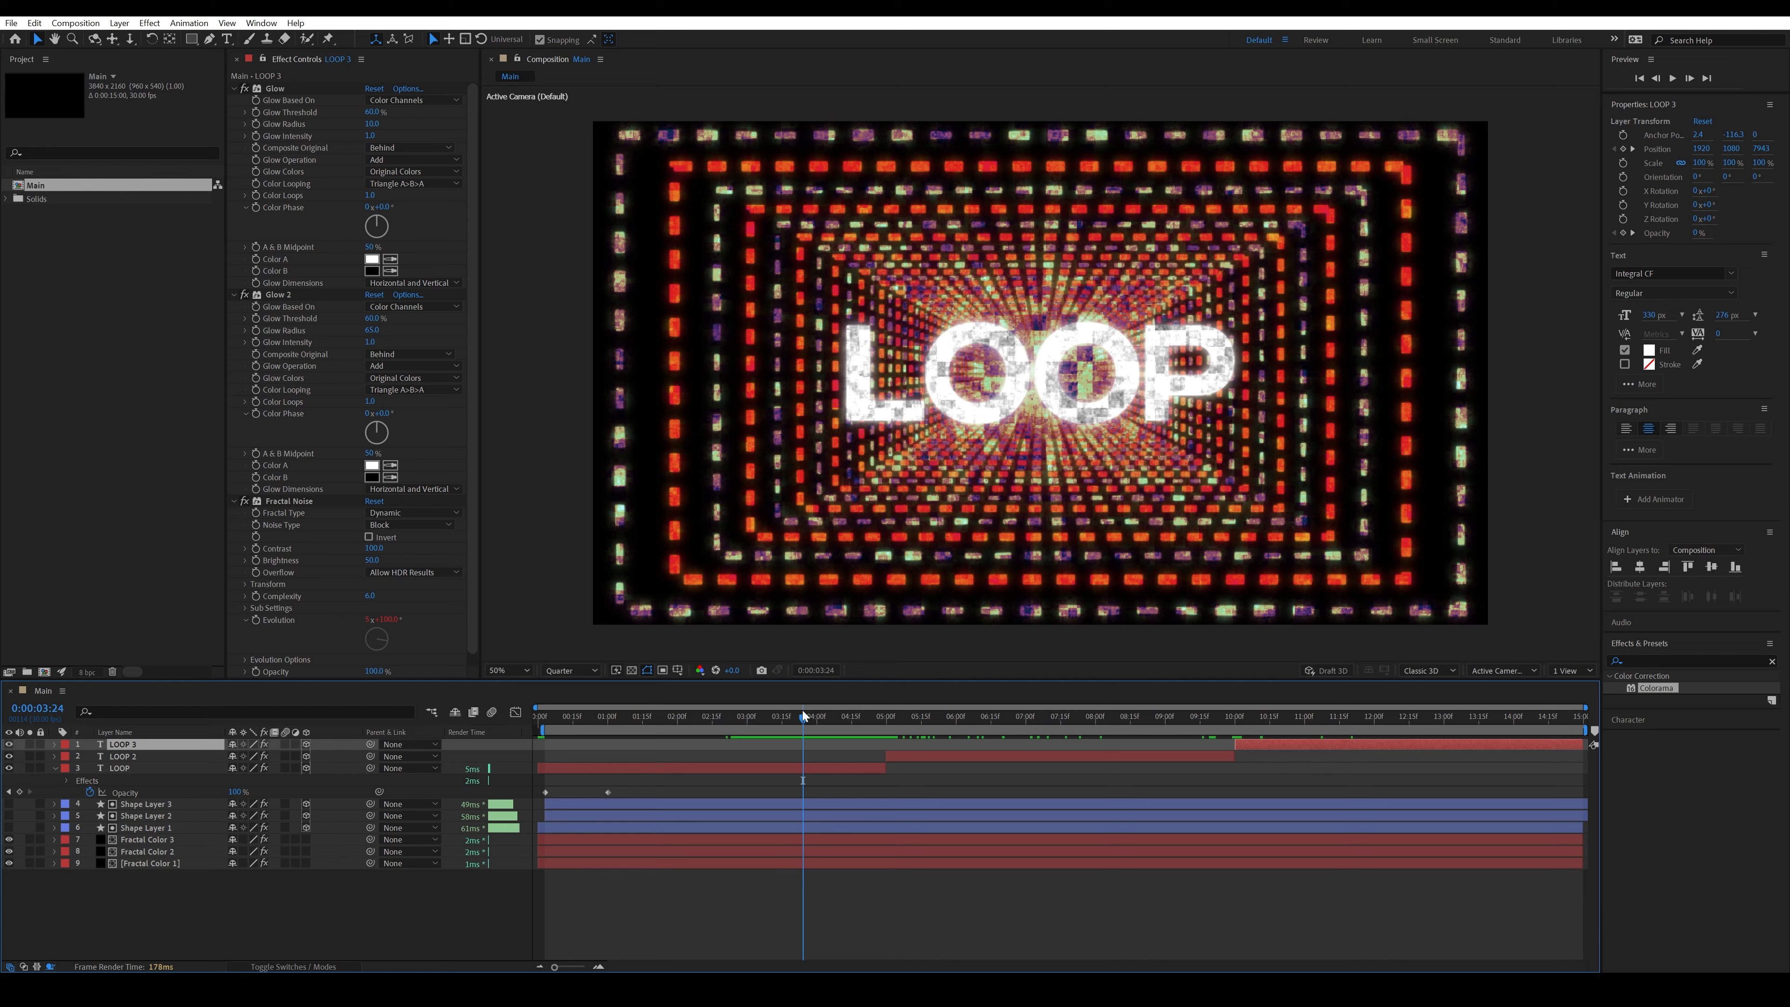
key("space")
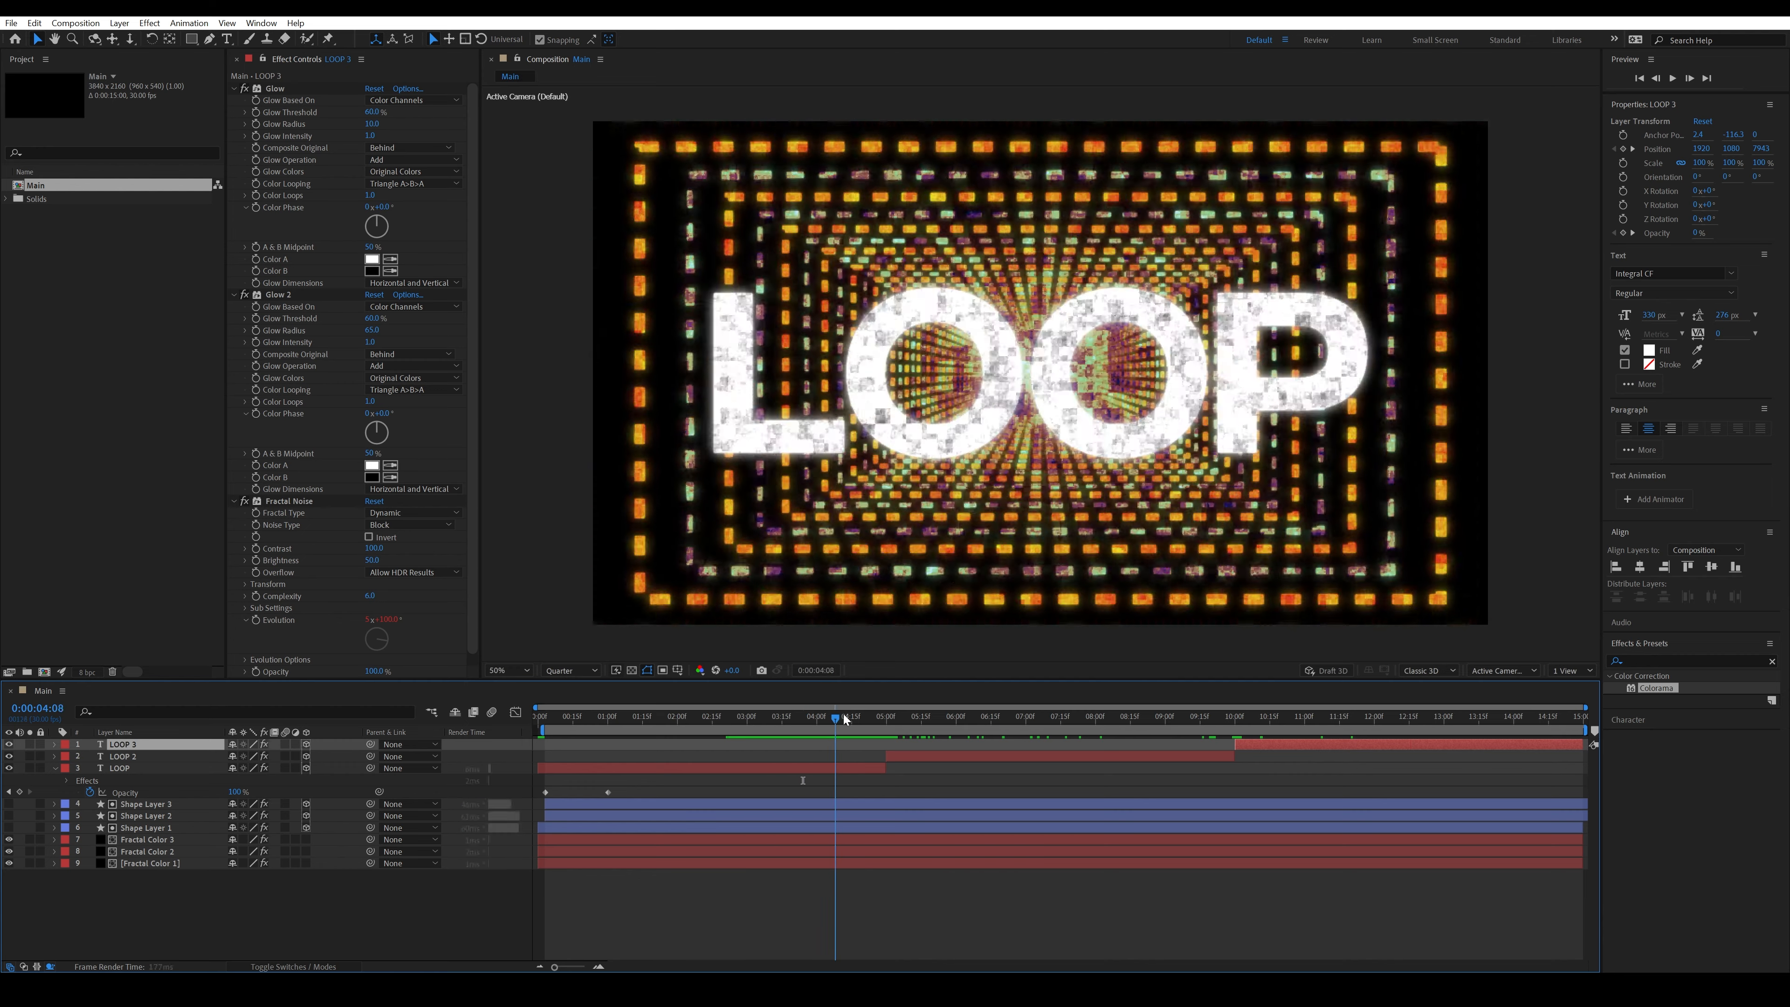
left_click_drag(955, 719, 1091, 718)
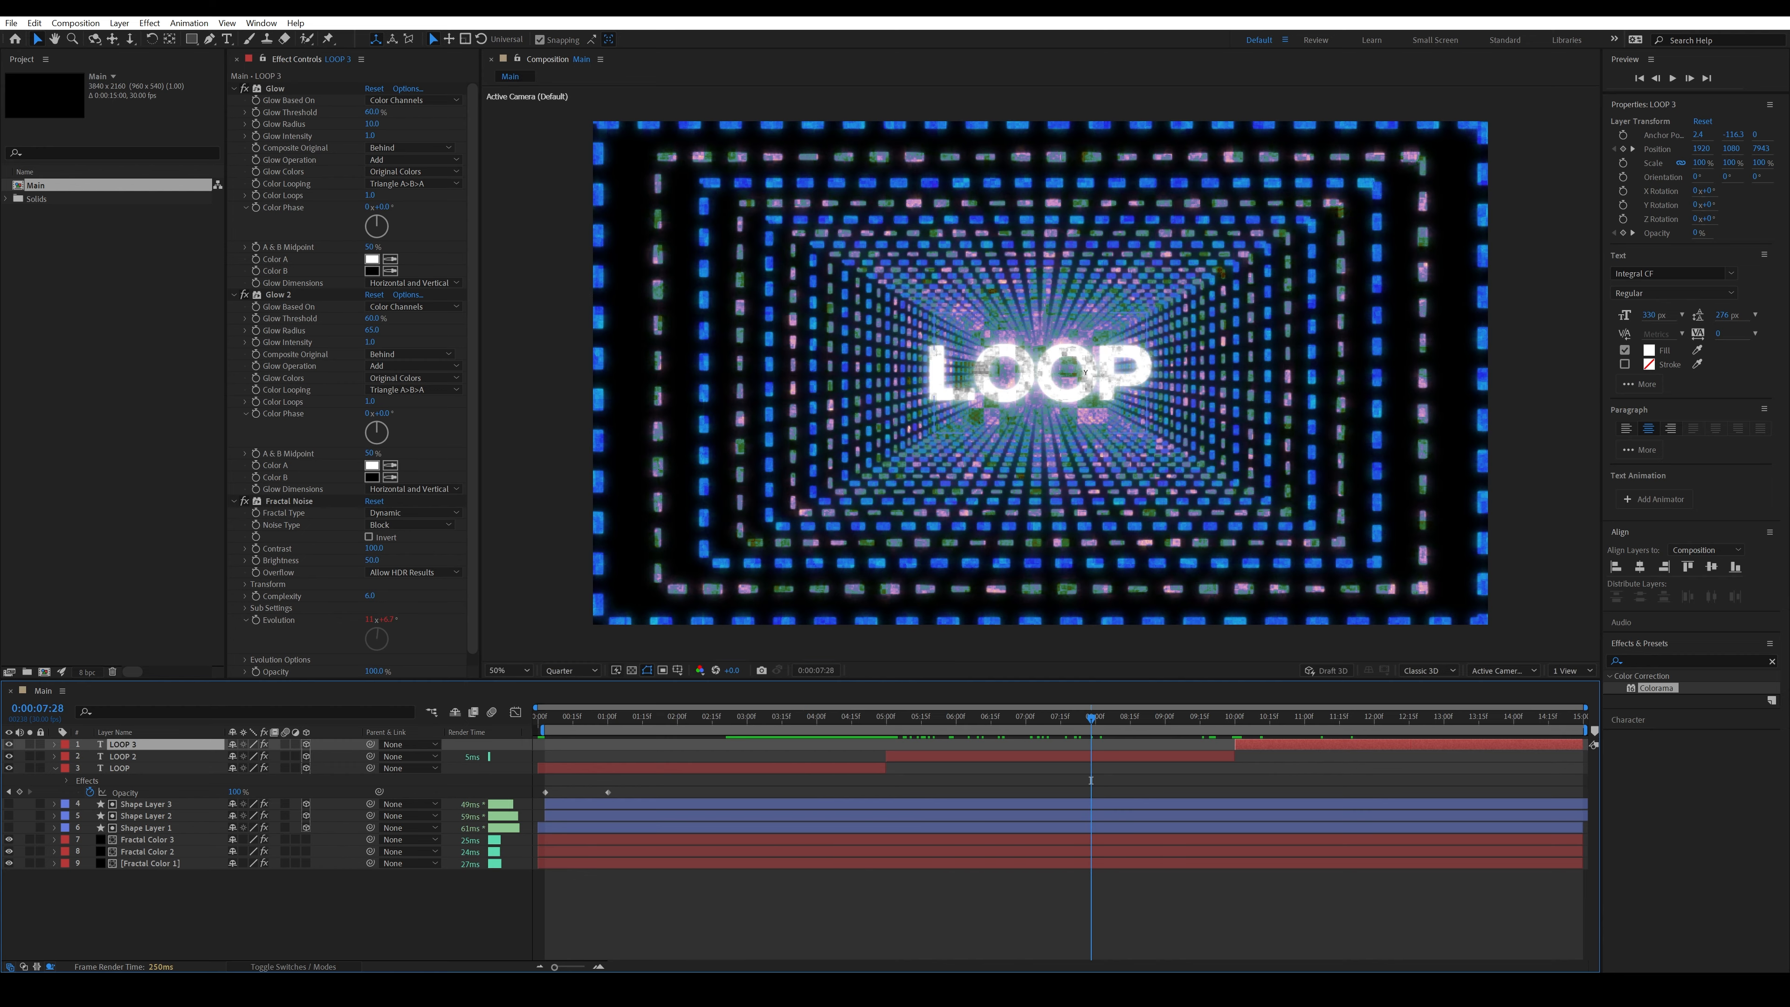
left_click_drag(1263, 718, 1422, 714)
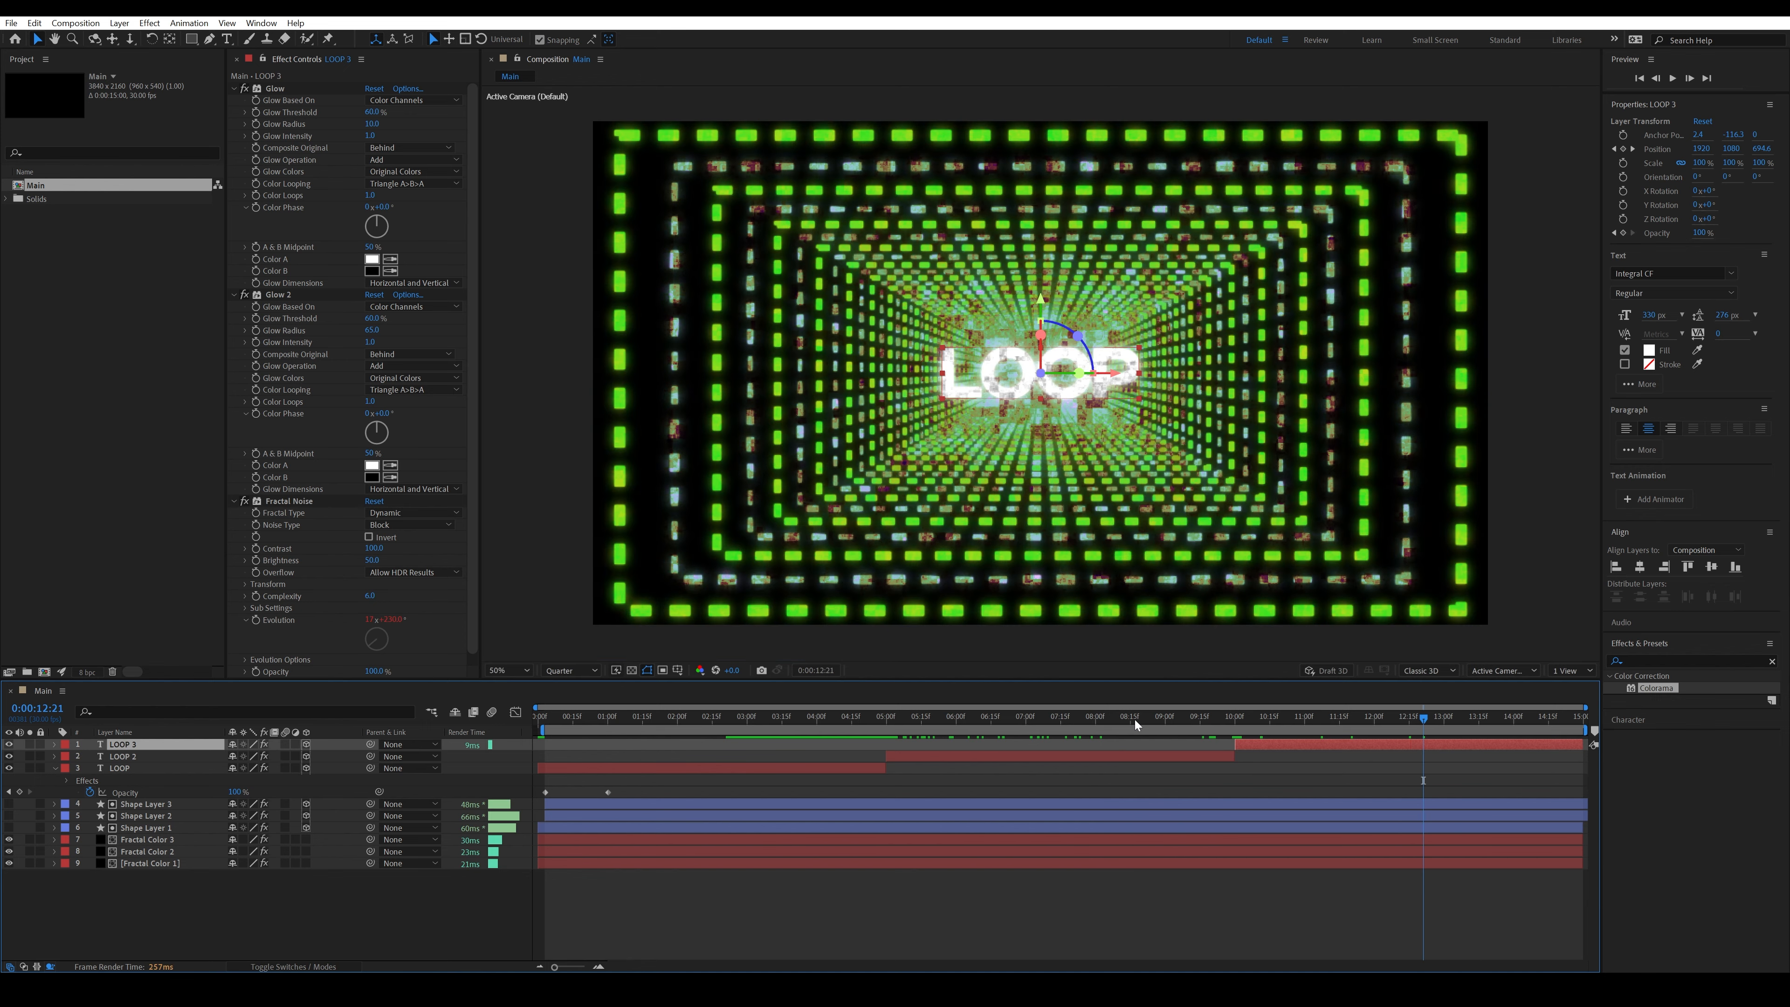
left_click_drag(1134, 719, 1341, 721)
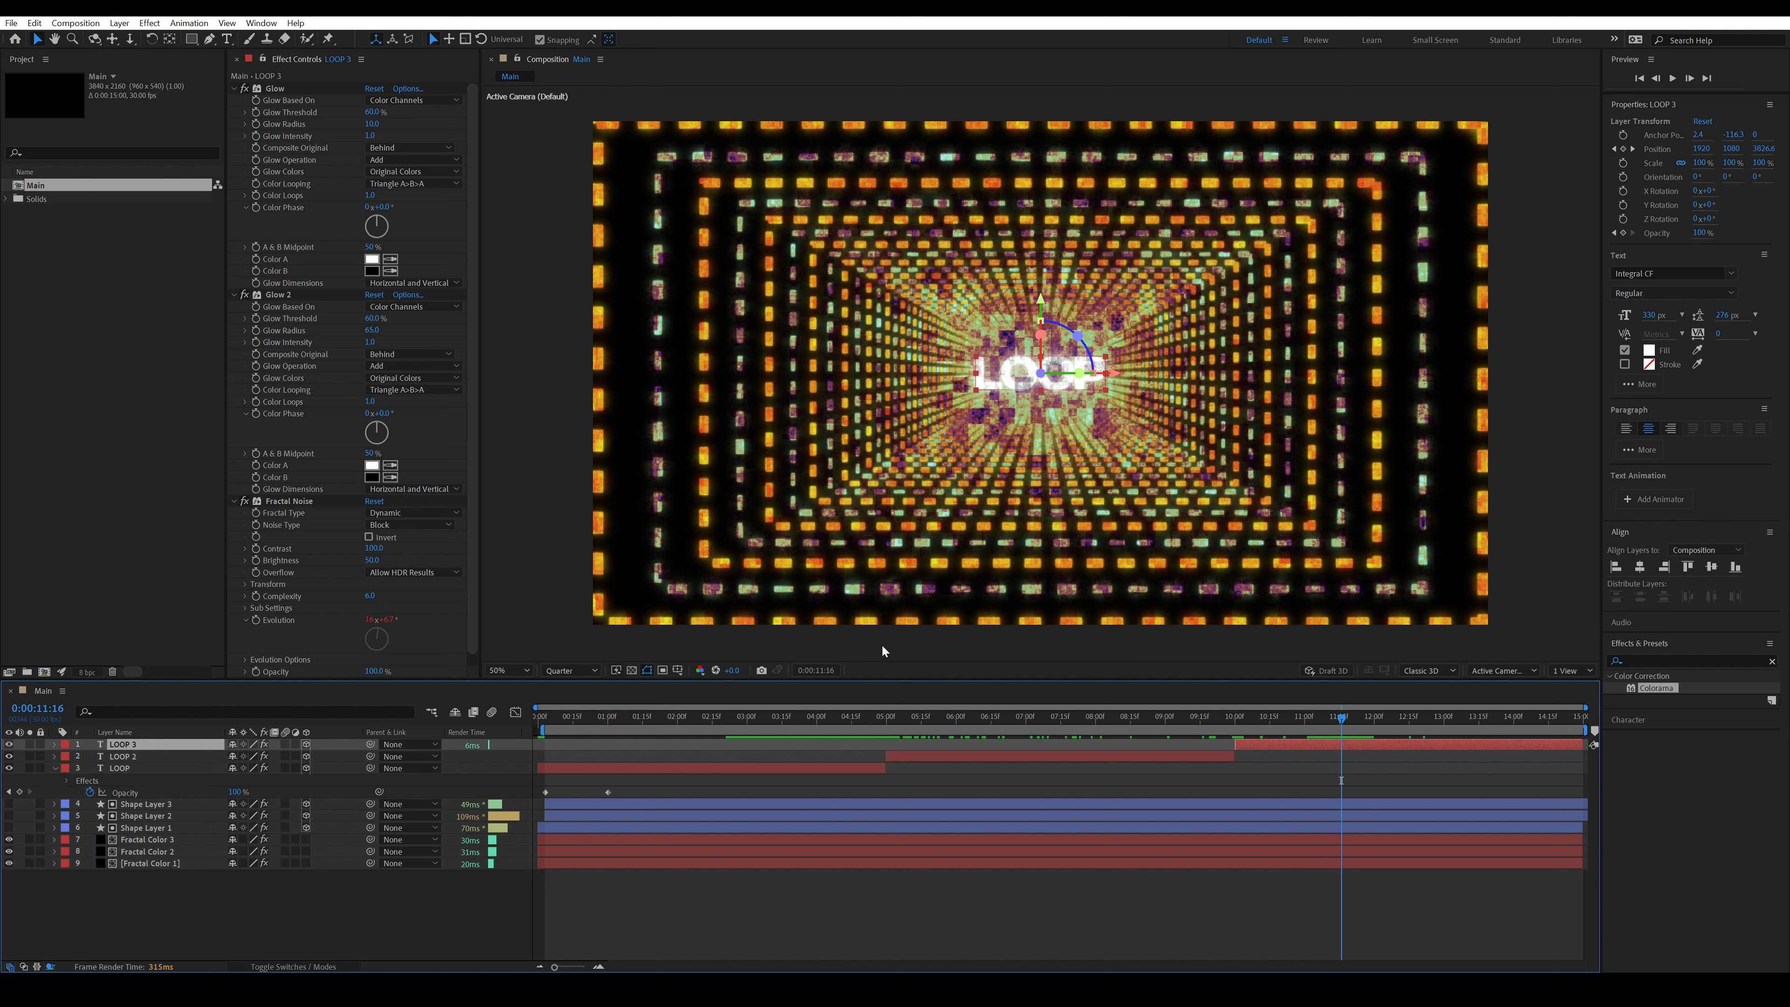
- Collapse the LOOP layer's properties and create a new composition named Blur Map
left_click(54, 769)
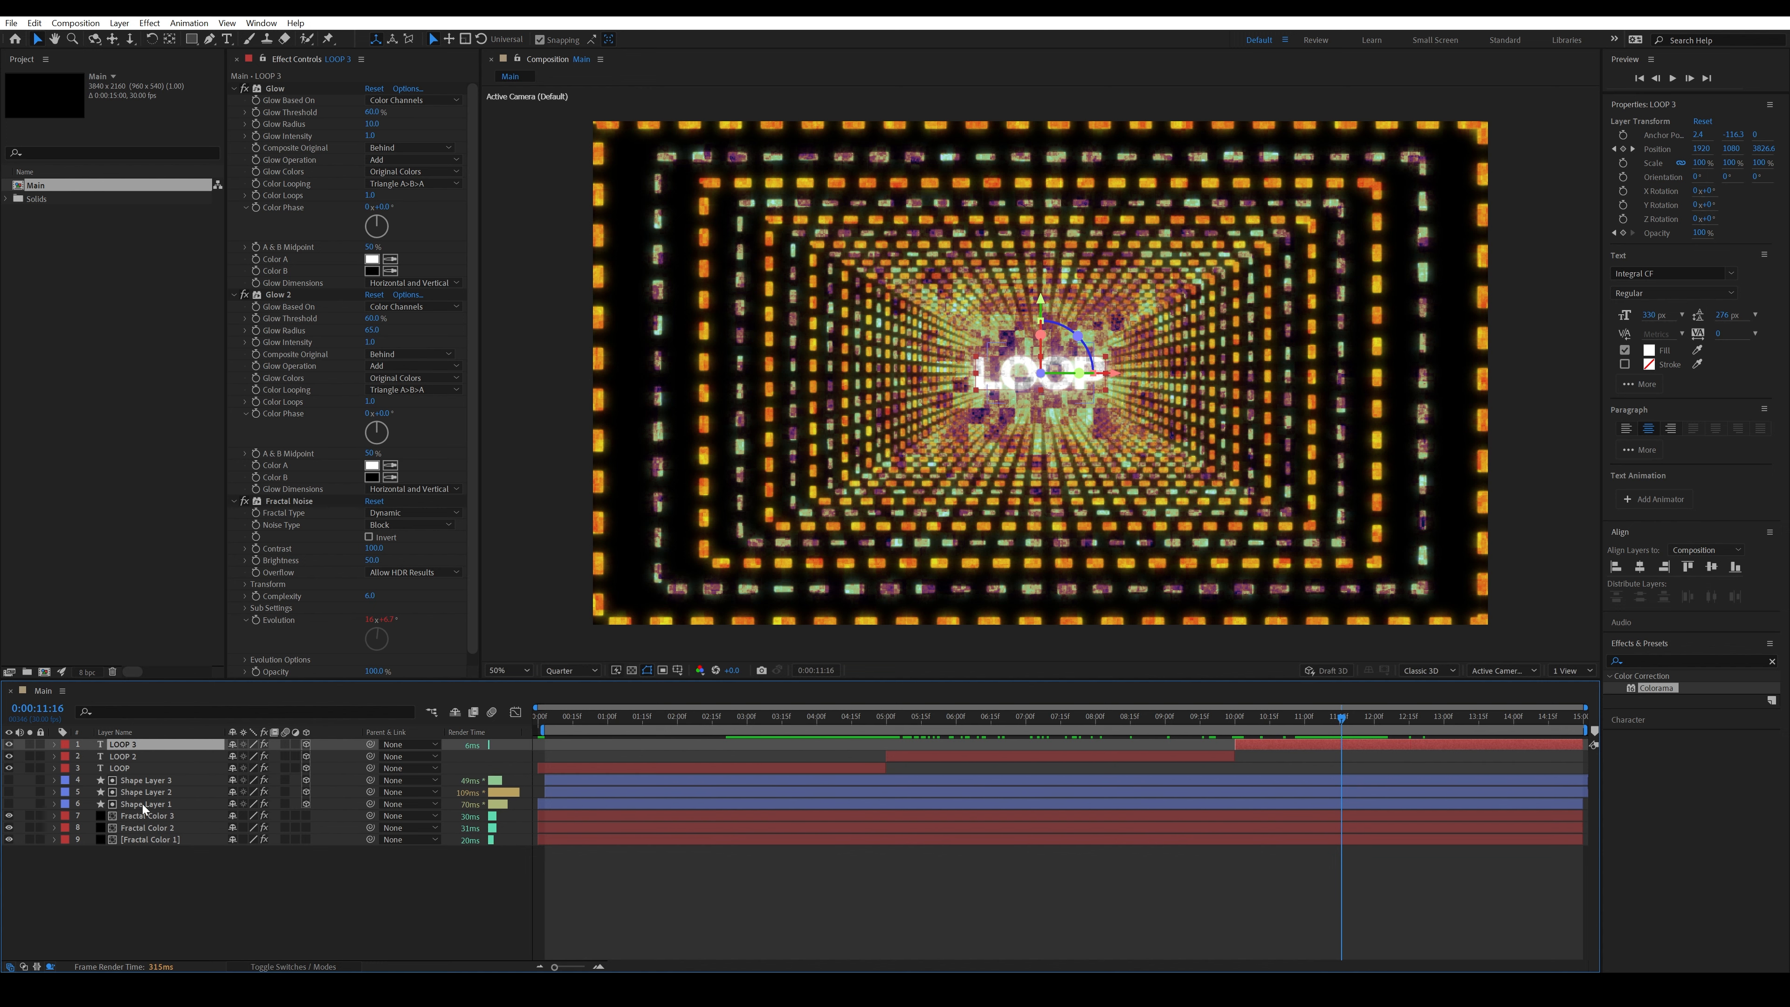
left_click(44, 673)
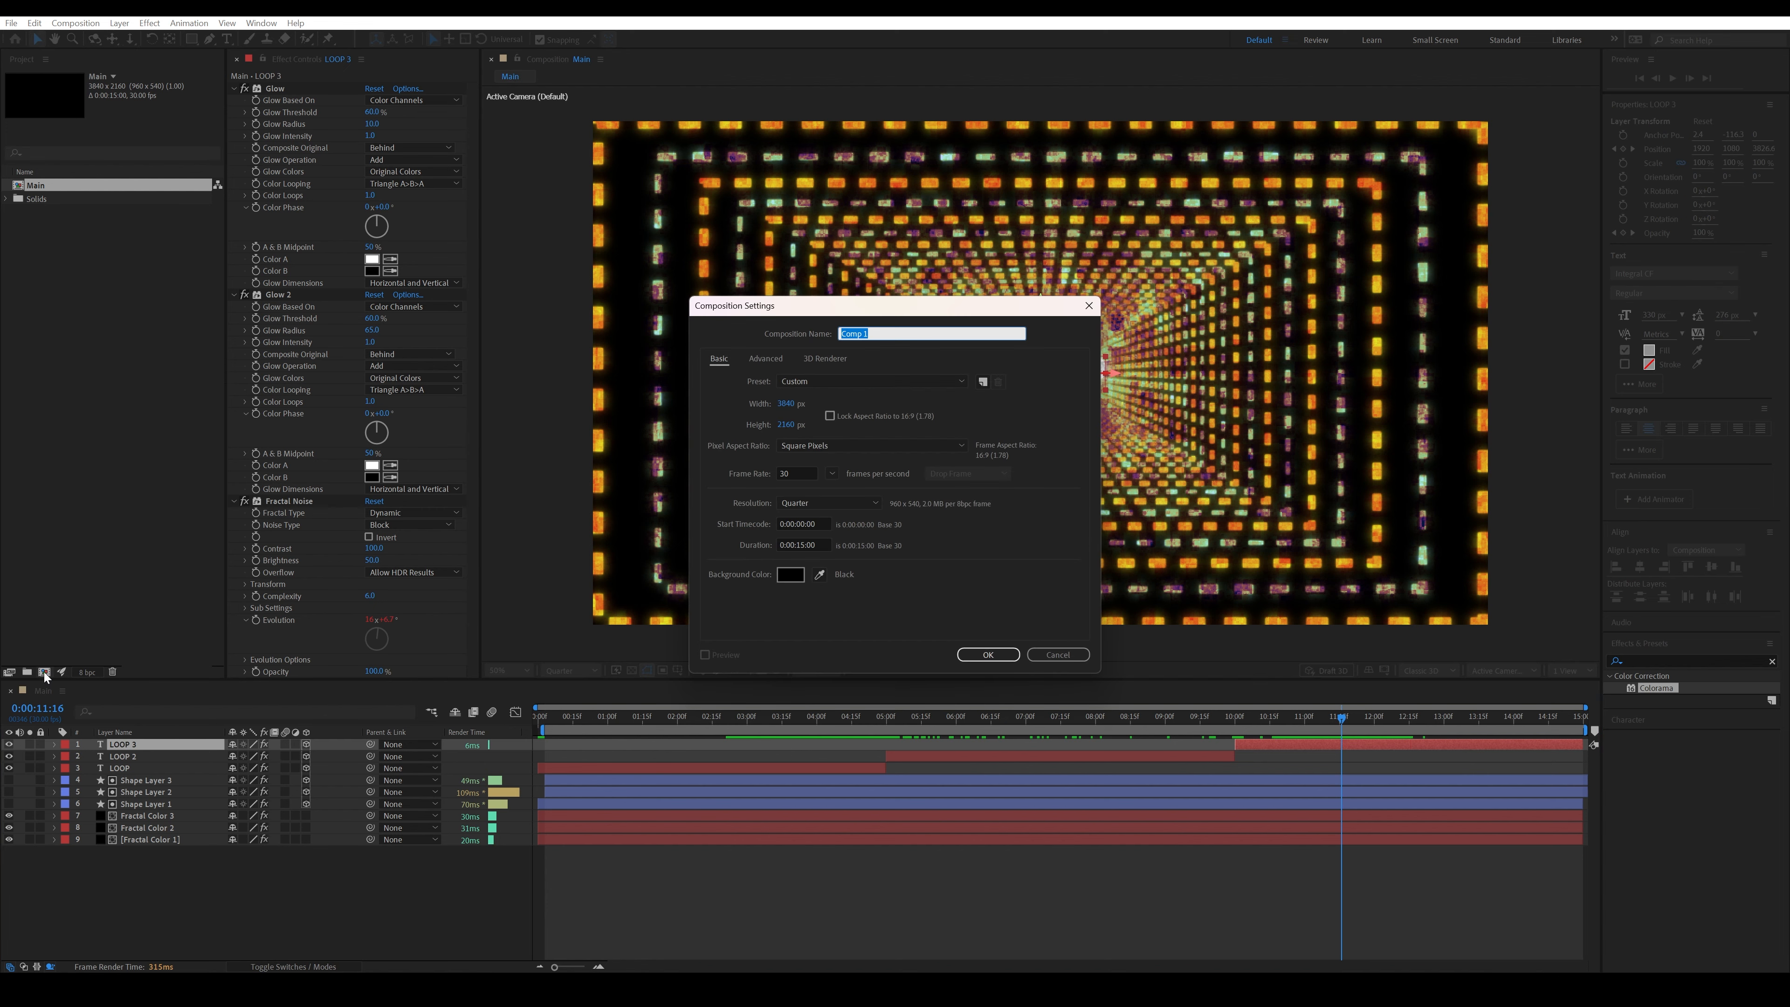
type("Blur Map")
left_click(981, 655)
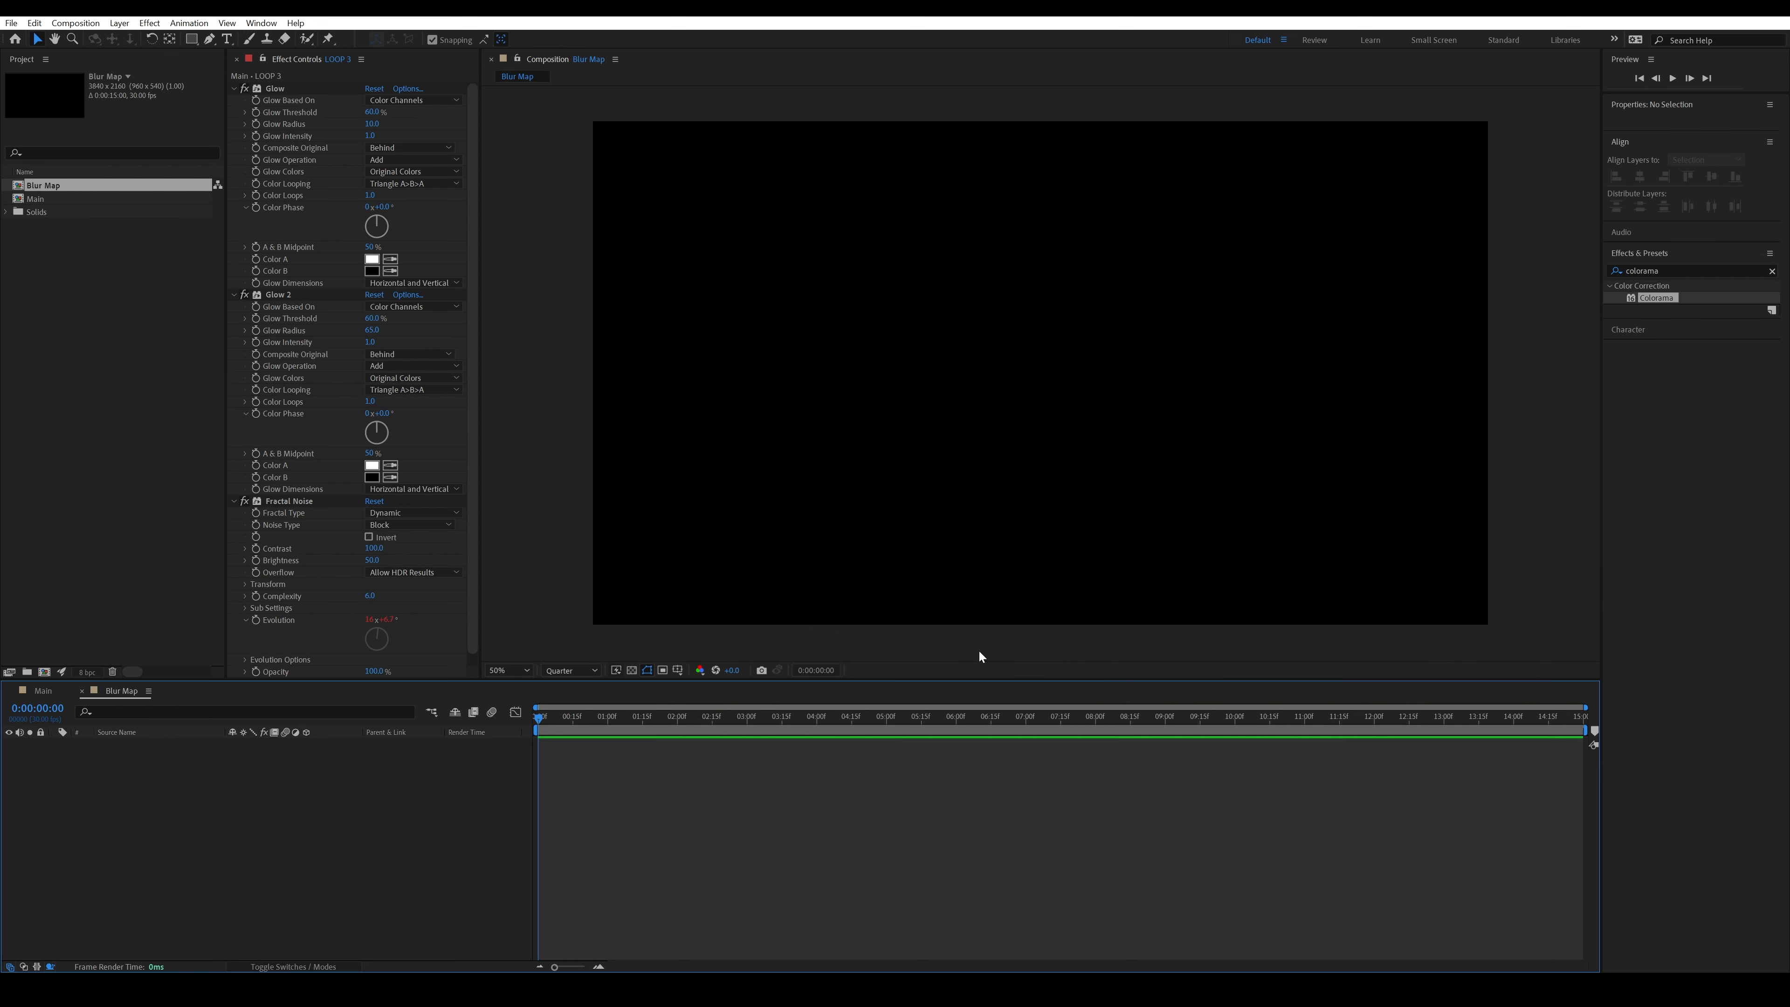
- Add a white-filled rectangle shape layer covering the entire Blur Map frame, and leave it deselected
left_click(191, 39)
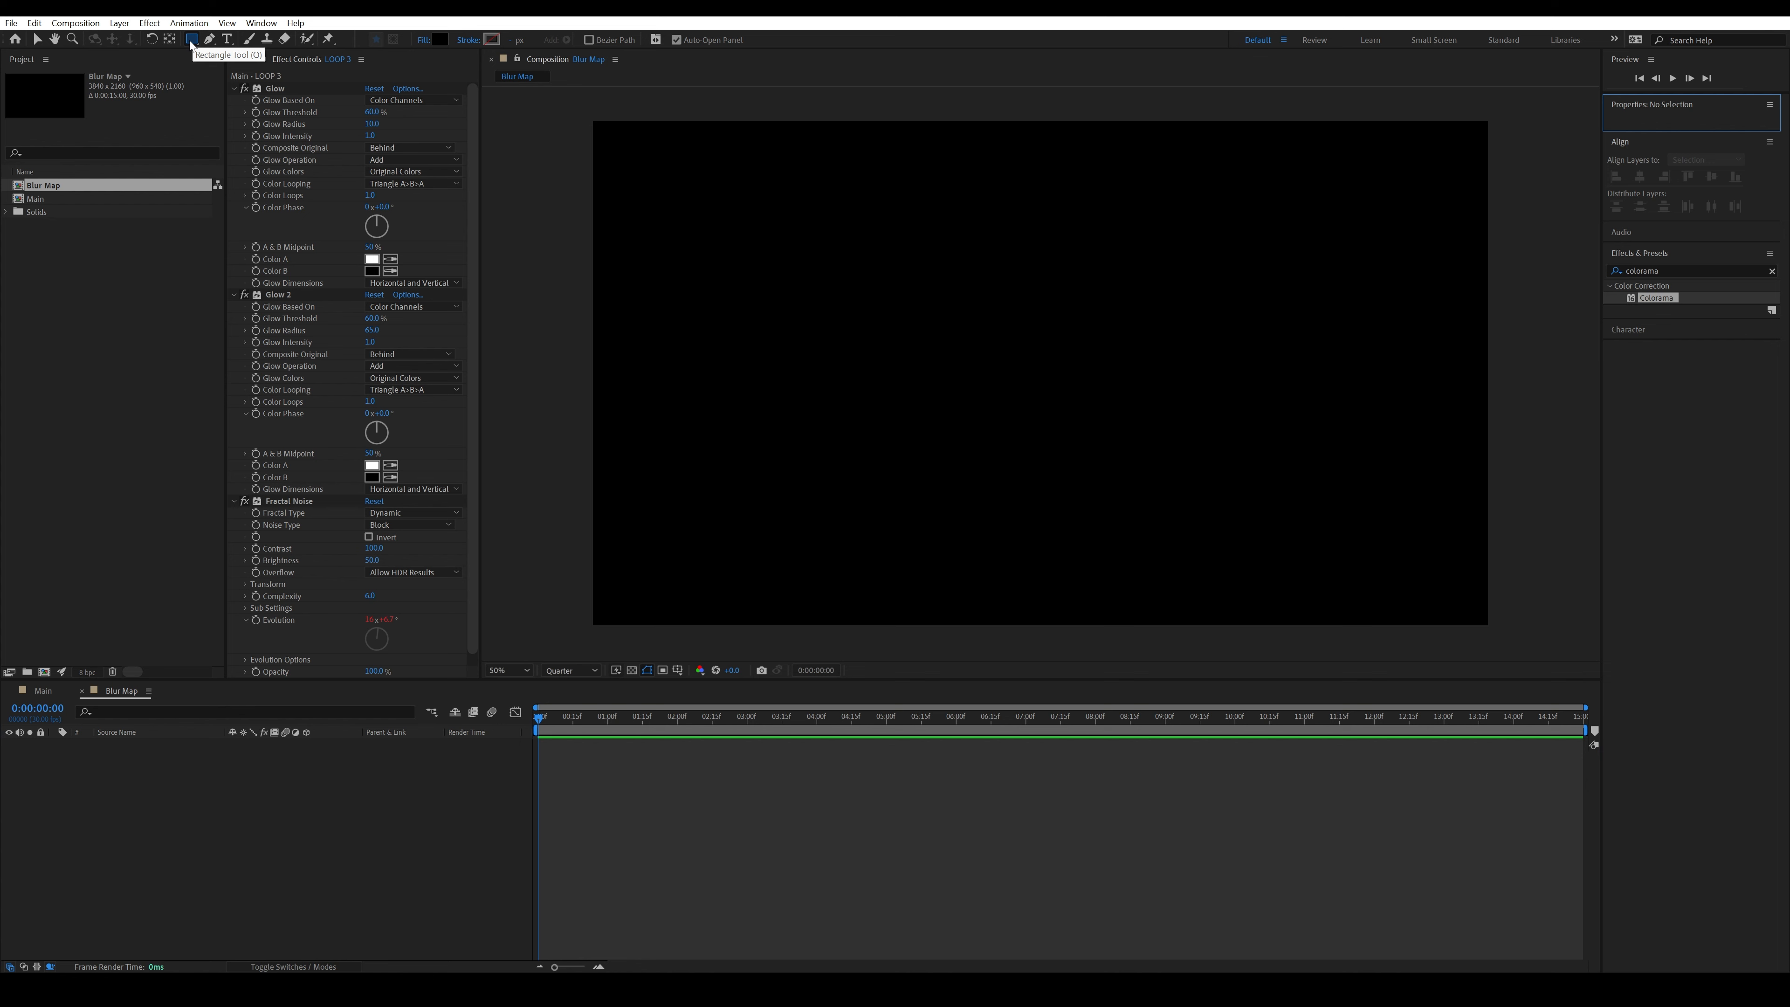
left_click(442, 39)
left_click_drag(829, 490, 642, 369)
left_click(1034, 409)
double_click(192, 40)
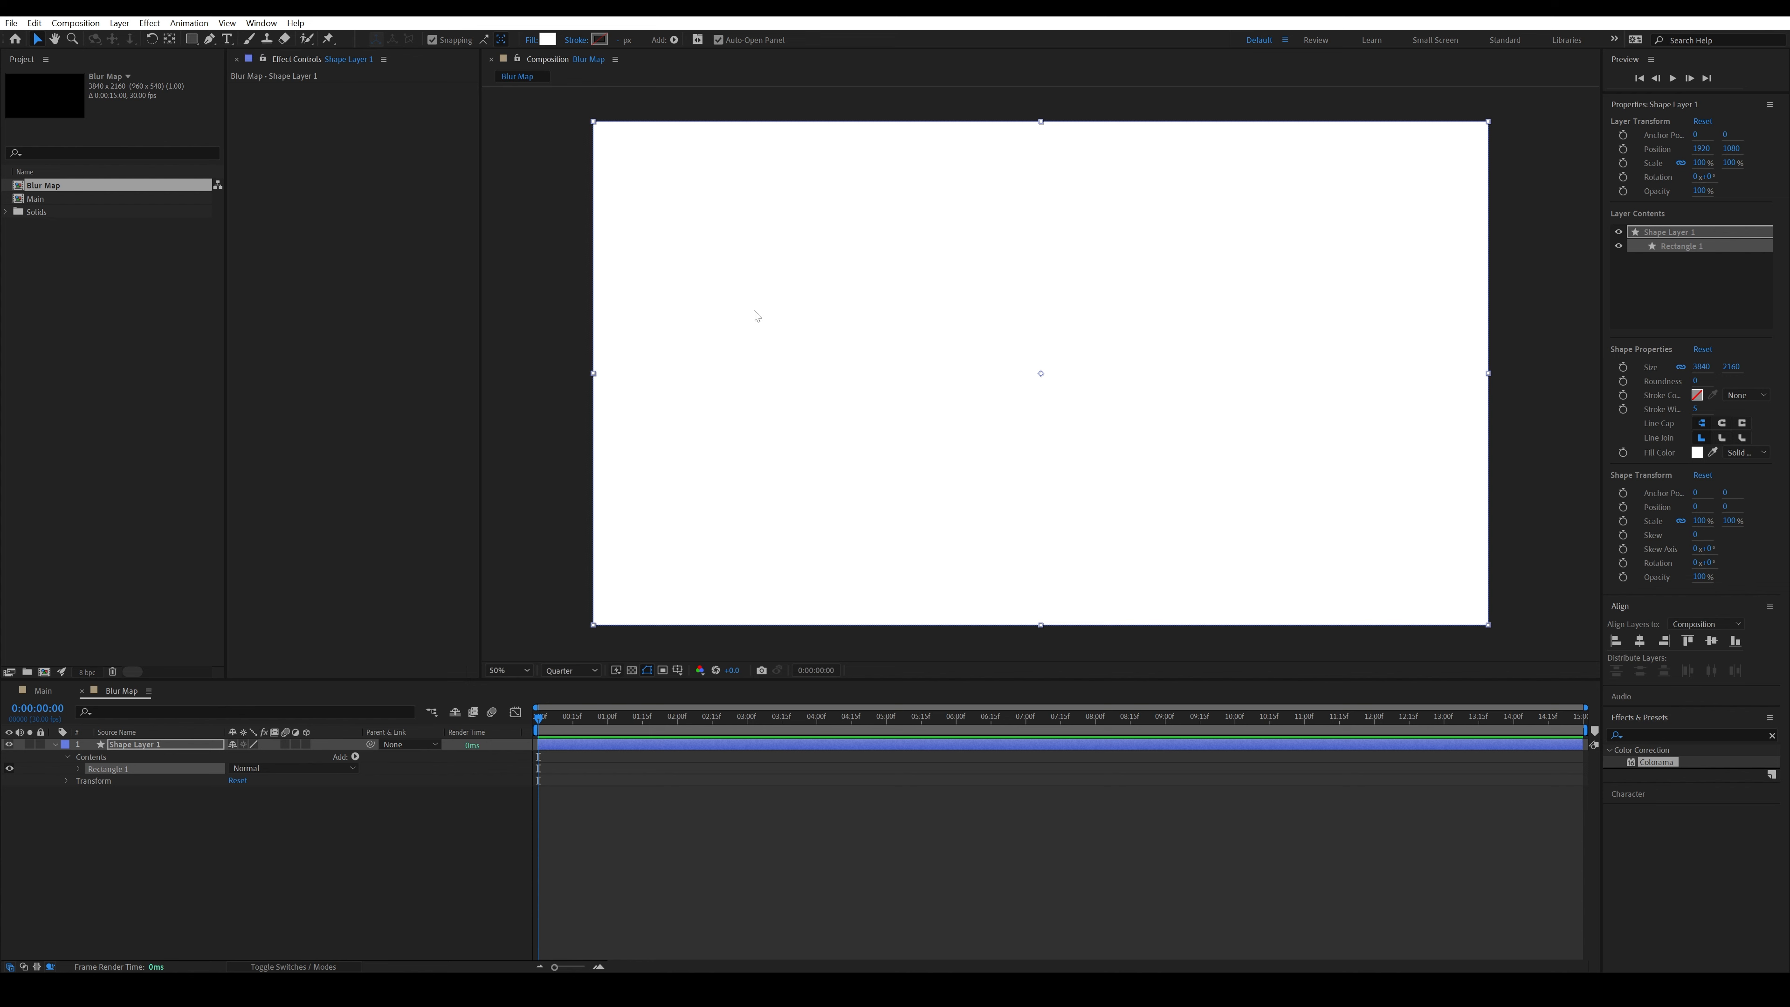
left_click(335, 827)
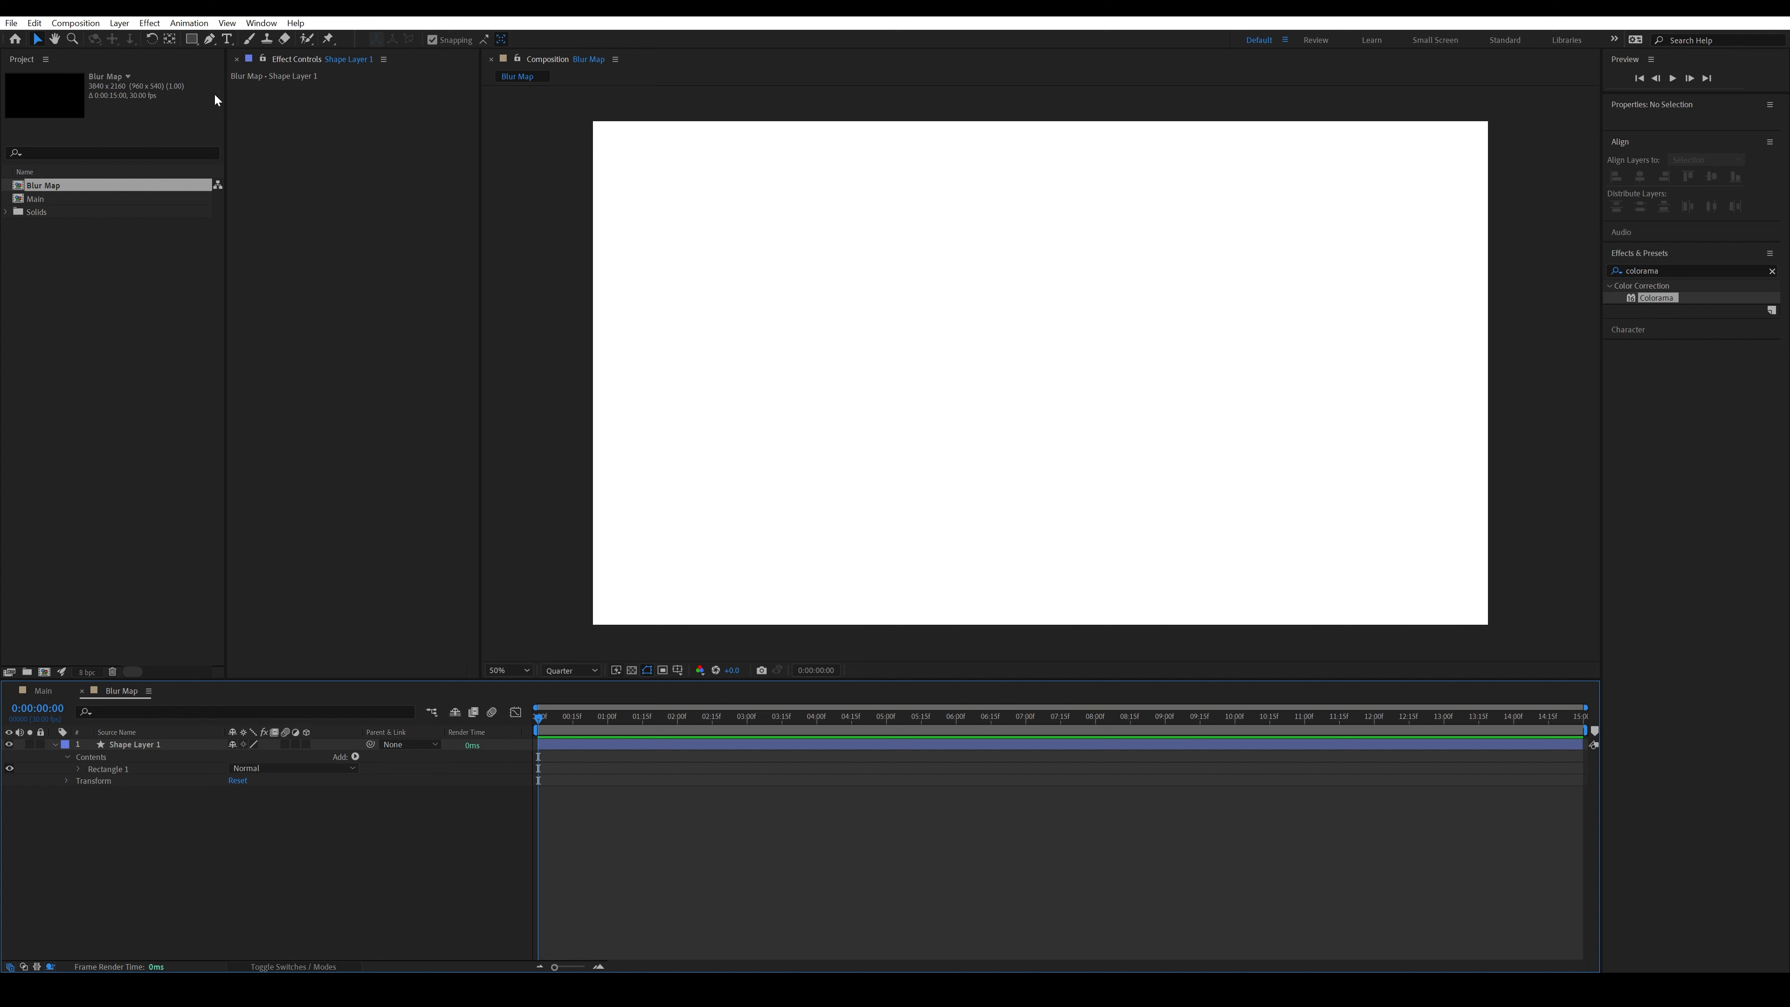
- Choose the Ellipse tool and set the shape fill colour to black (000000)
left_click(191, 40)
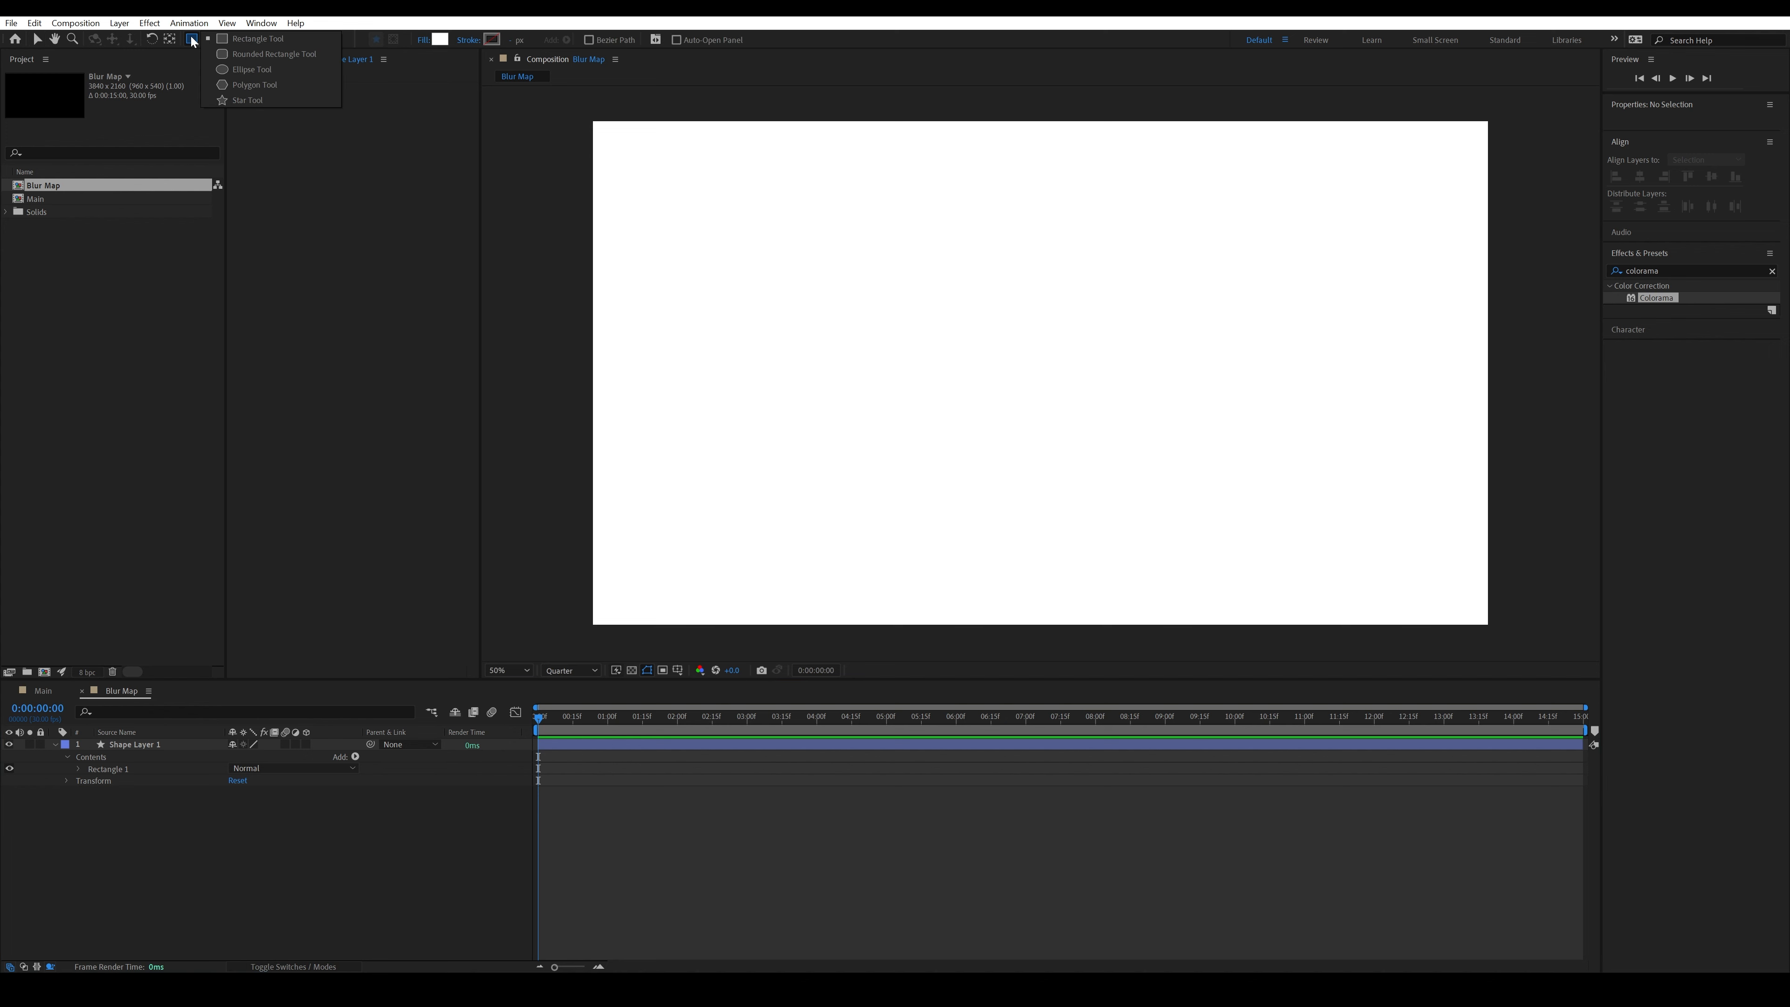
left_click(263, 68)
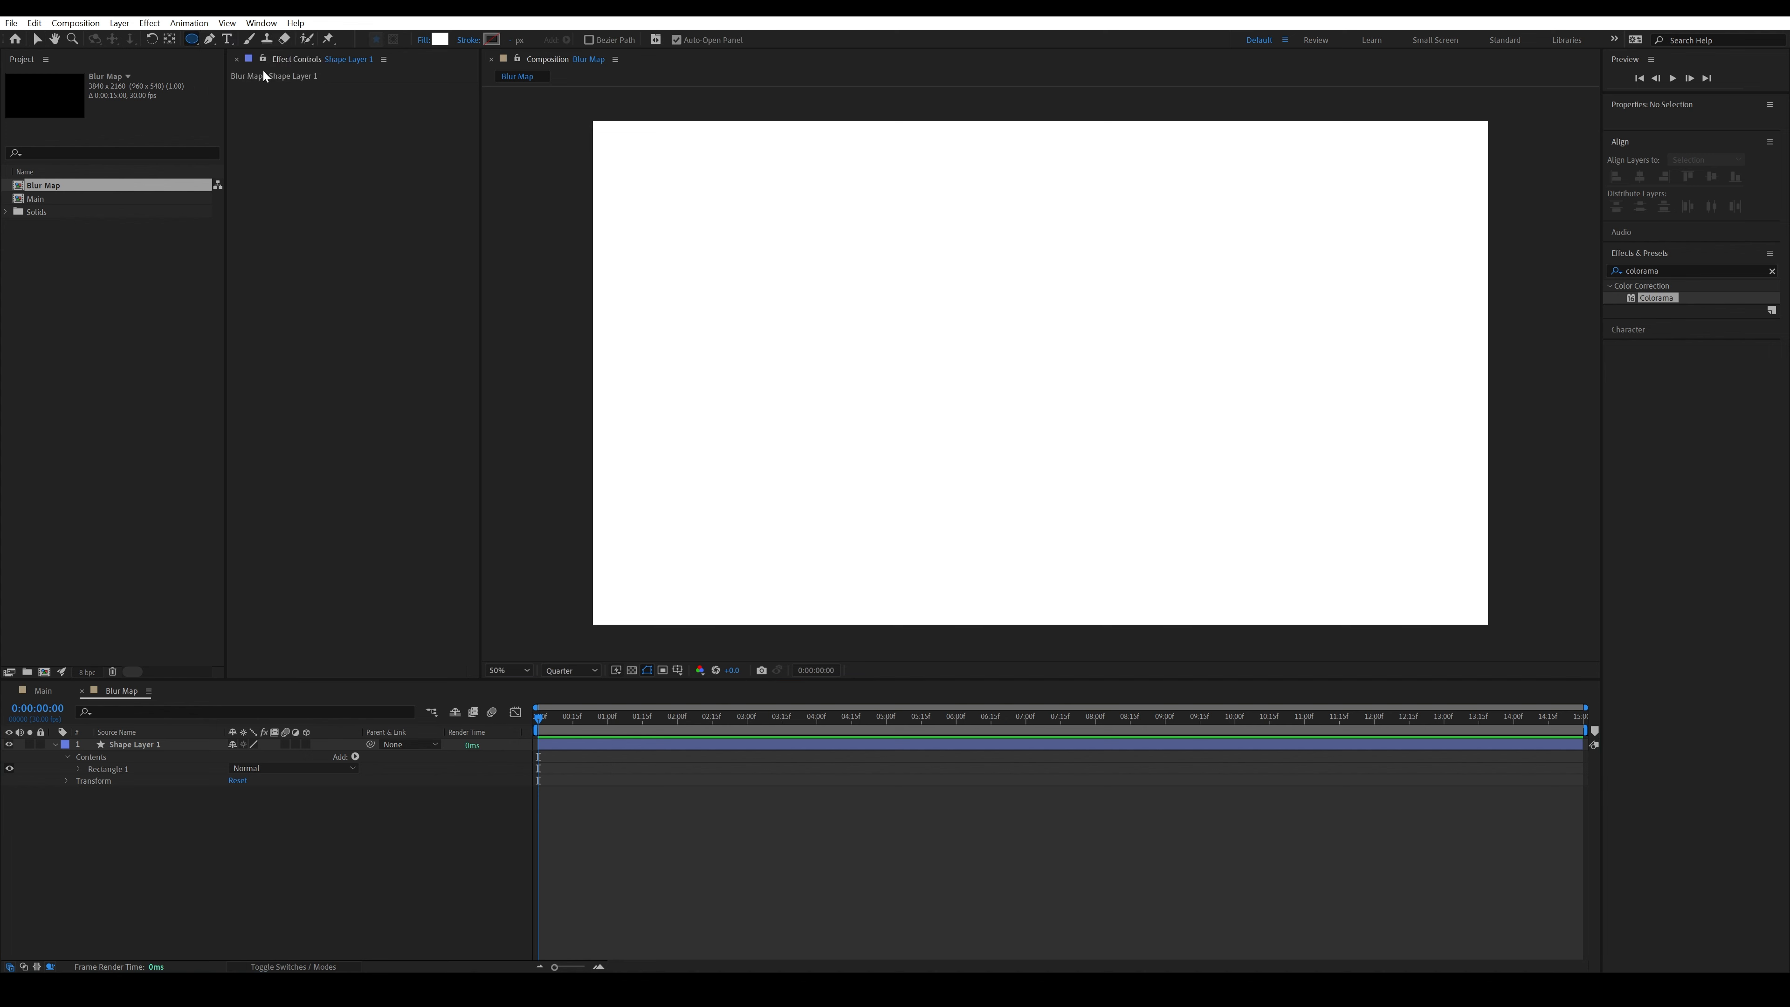
left_click(439, 39)
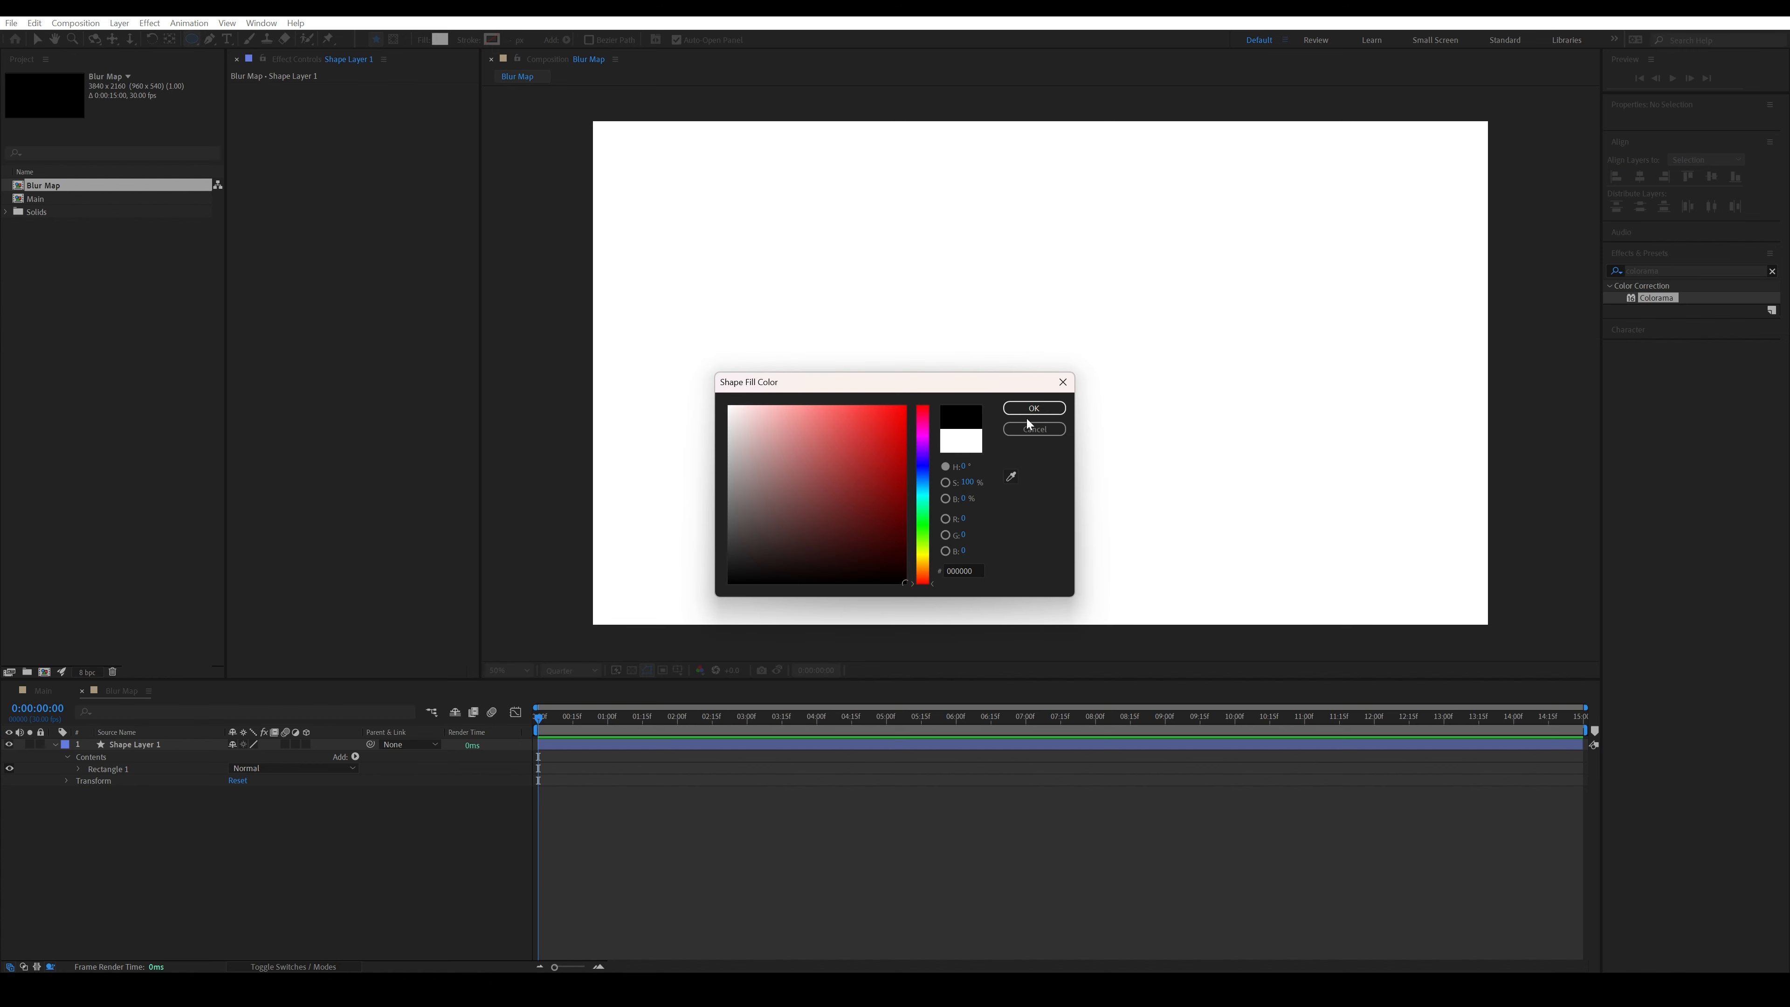